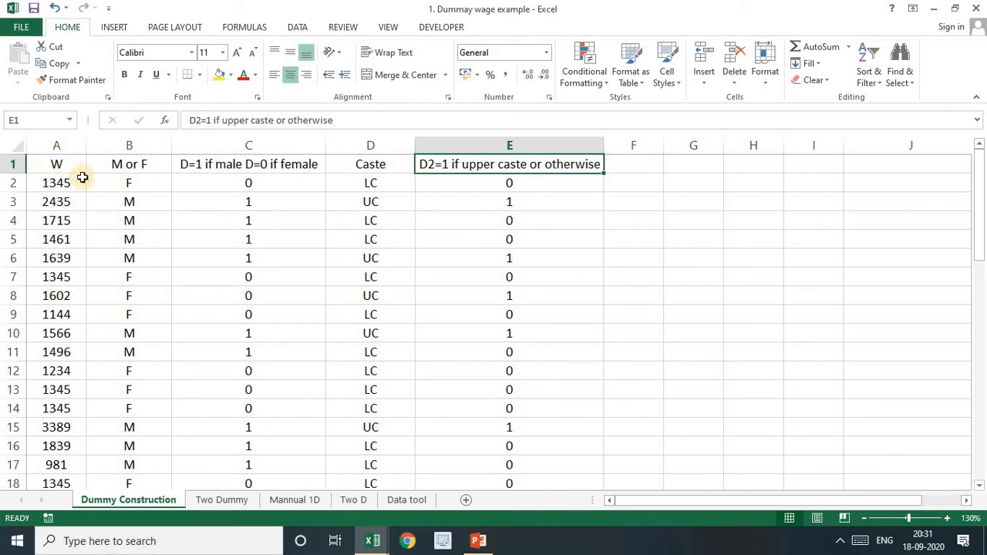
Step: Compare the gender and caste entries in rows 2 and 3 with their dummy variable codes
click(130, 146)
ctrl+click(377, 149)
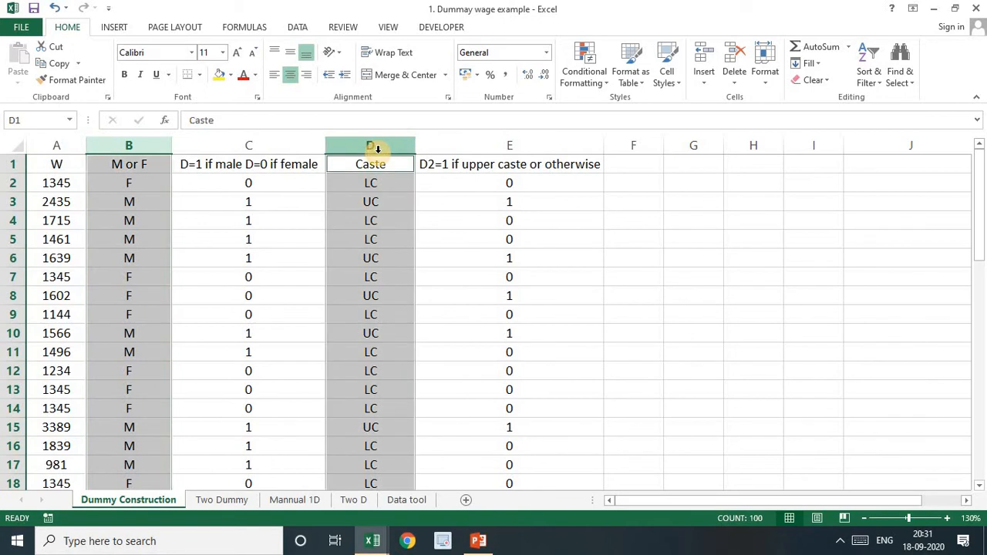
click(391, 187)
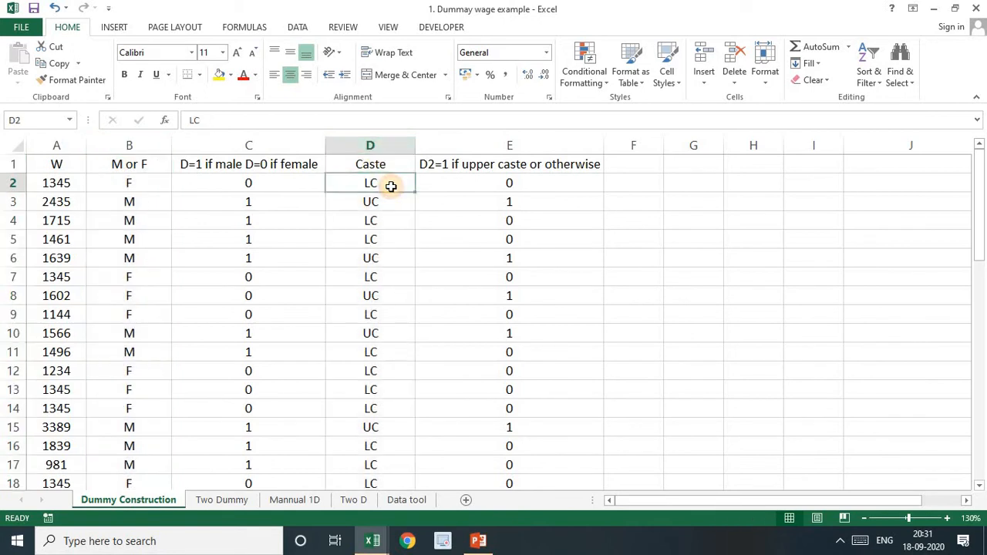
drag(513, 182, 381, 175)
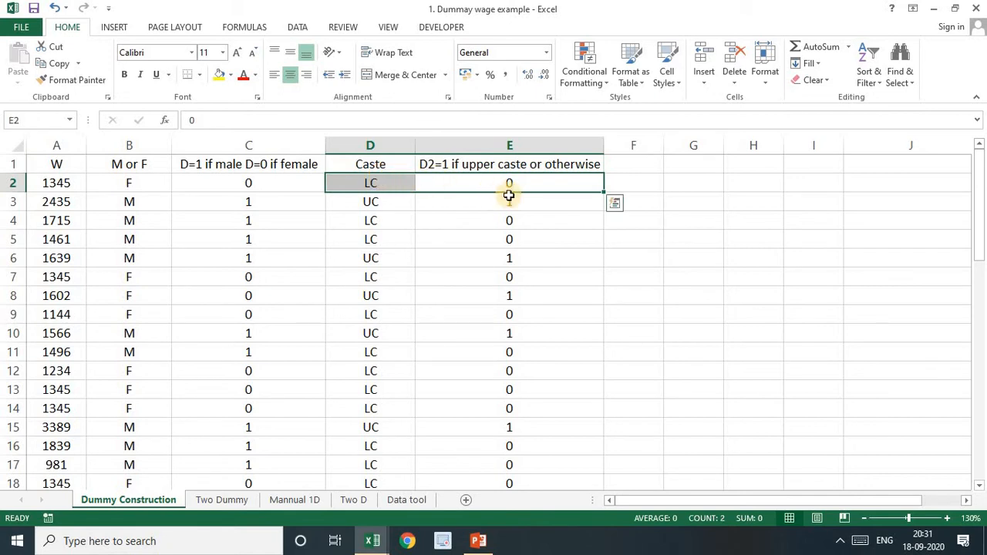
drag(532, 197, 360, 195)
click(129, 185)
drag(228, 183, 209, 197)
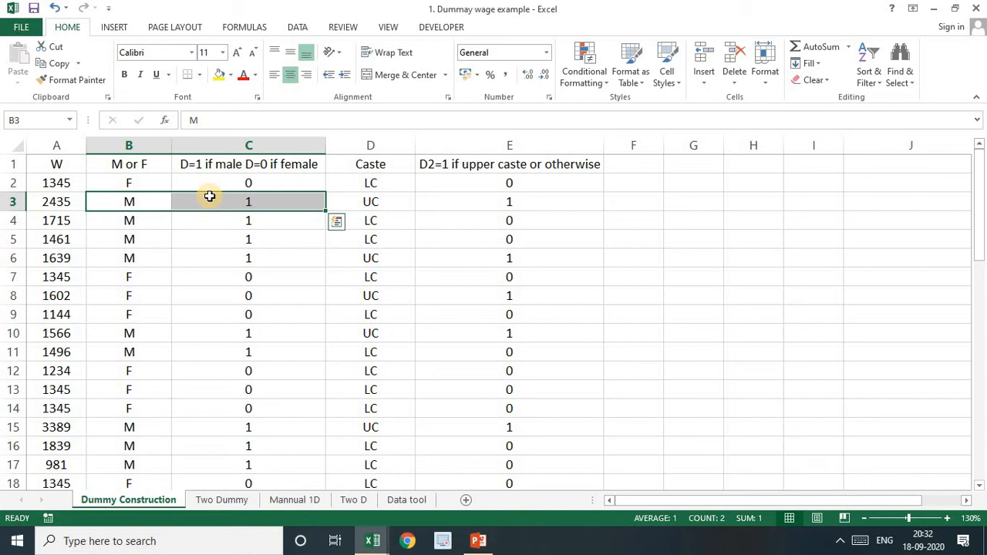
Step: Delete the text columns "M or F" and "Caste" from the Dummy Construction sheet
click(143, 146)
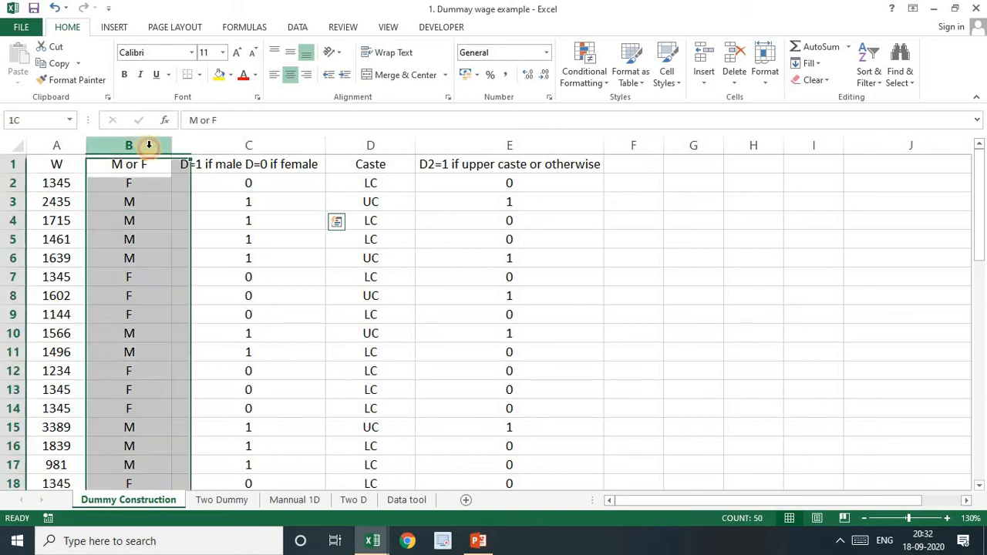
click(357, 146)
right_click(359, 146)
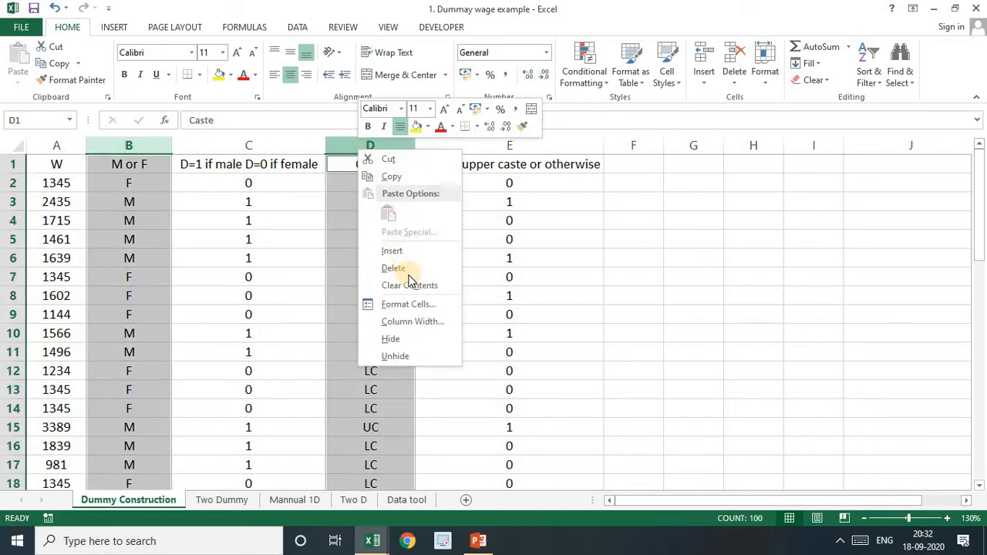
click(408, 272)
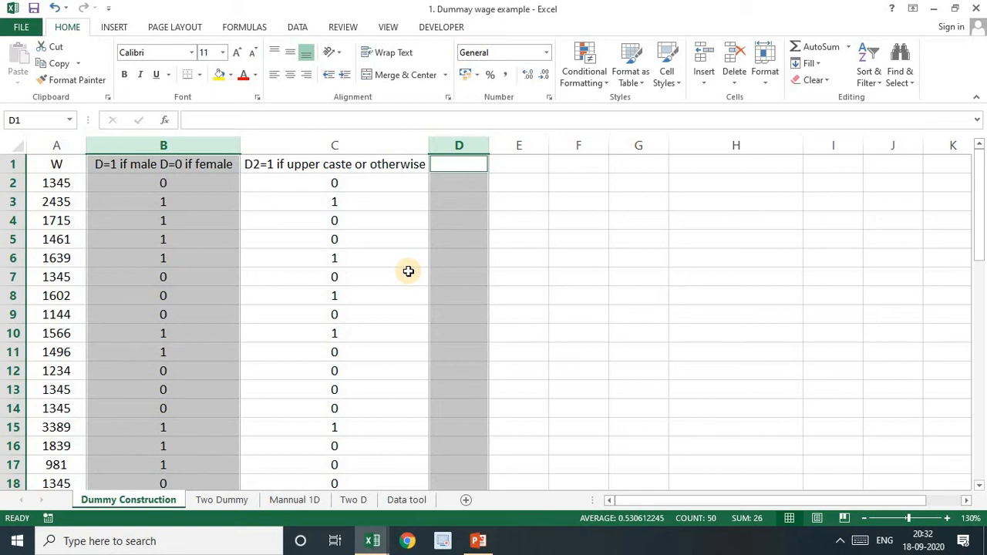
drag(57, 165, 370, 161)
click(298, 27)
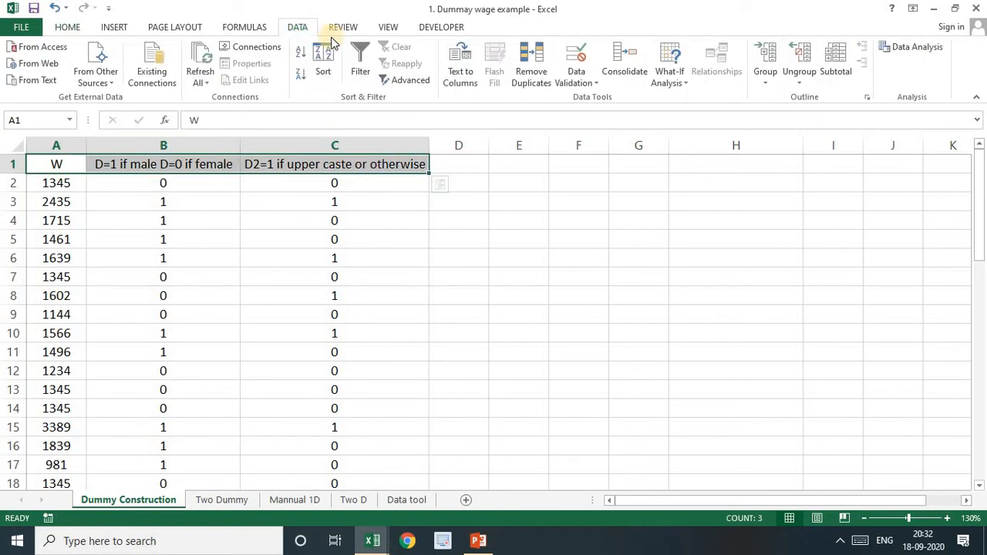
click(366, 53)
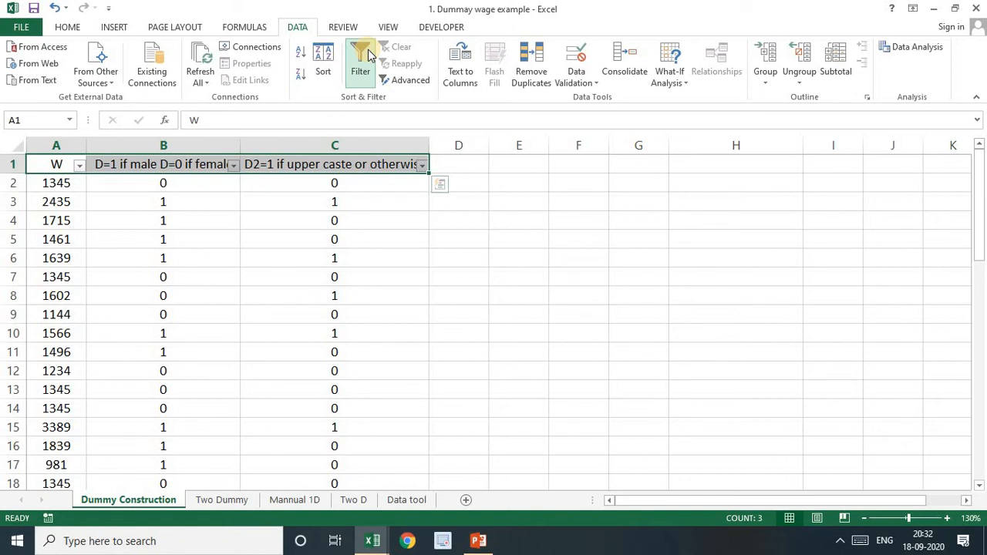
click(367, 54)
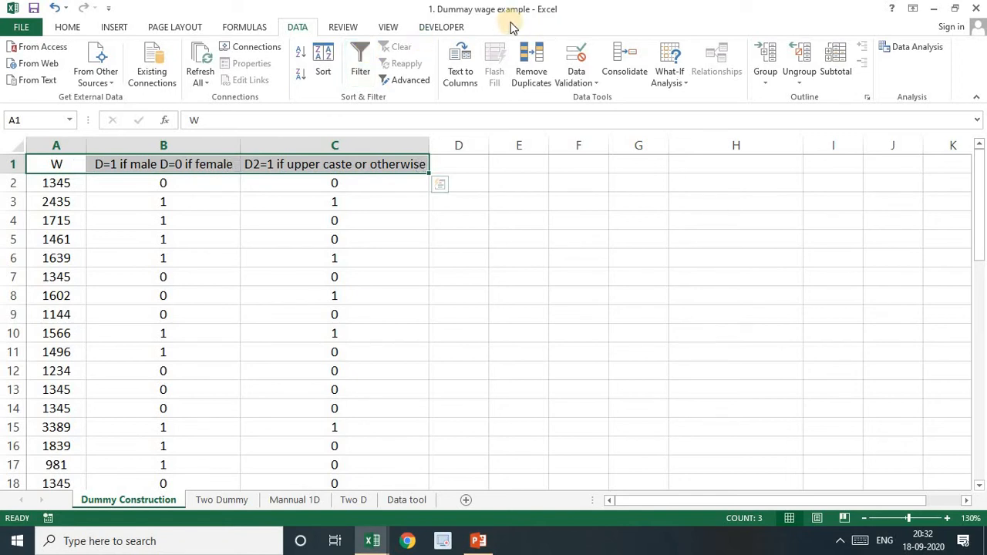
Step: Start a Regression from the data analysis tools and set the Input Y Range to the wage data $A$1:$A$50
click(896, 47)
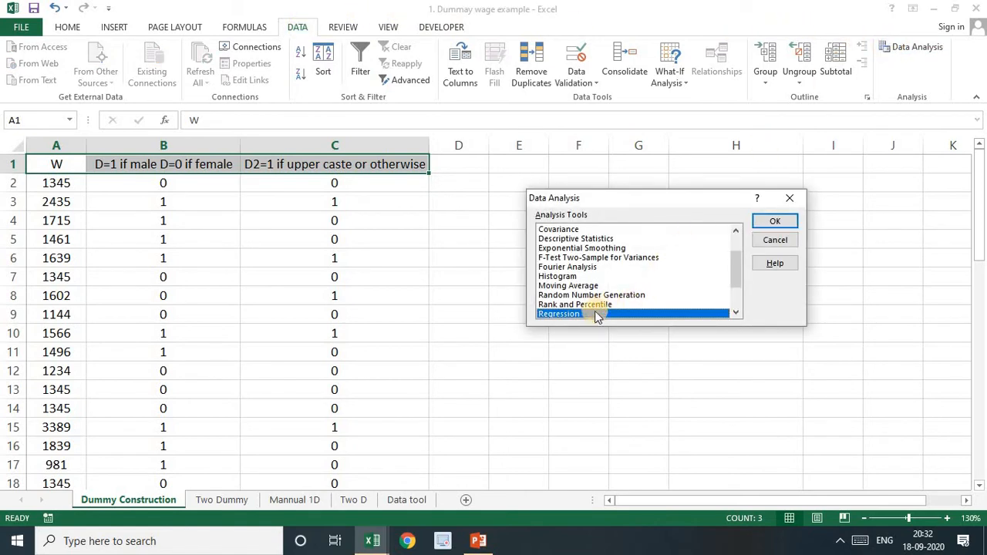
click(764, 222)
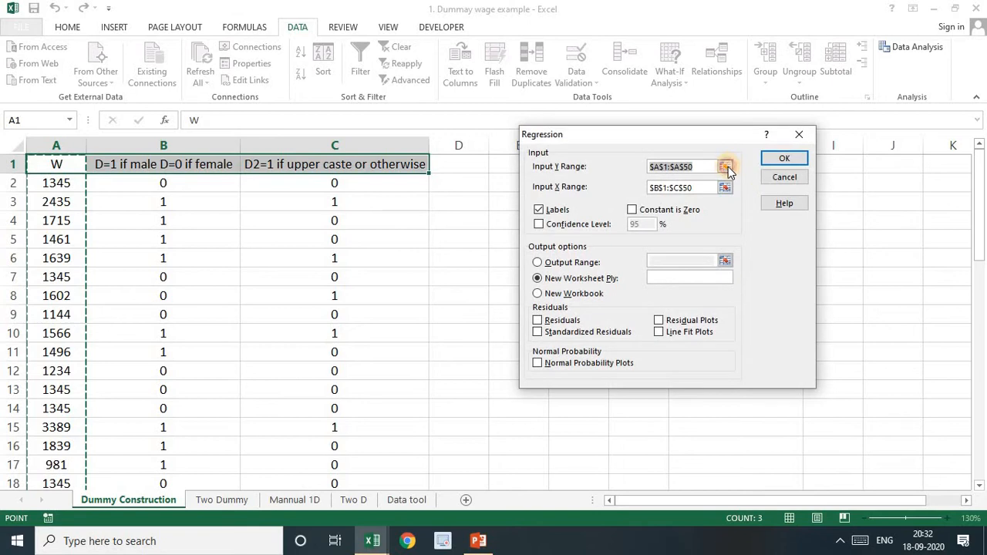
click(726, 168)
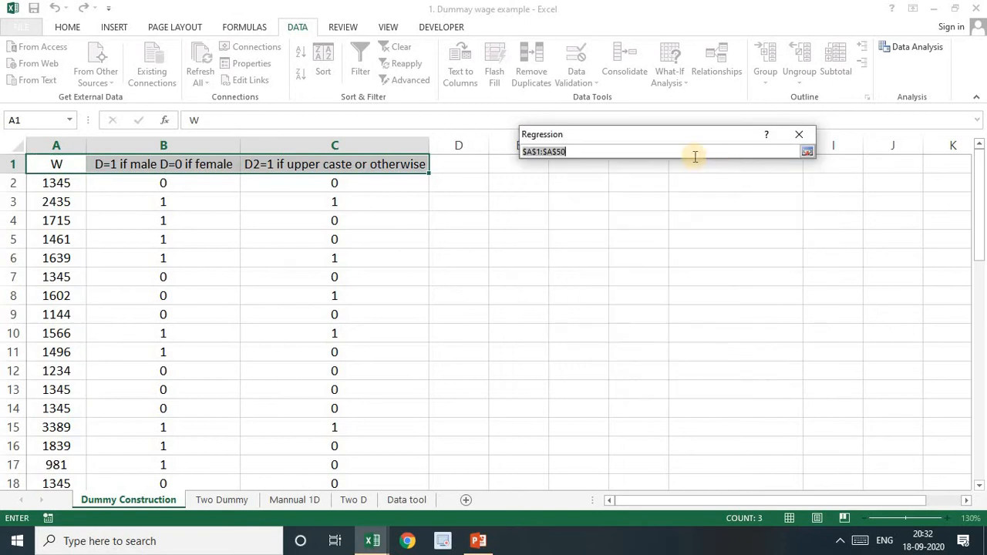
click(81, 163)
key(ctrl+shift+Down)
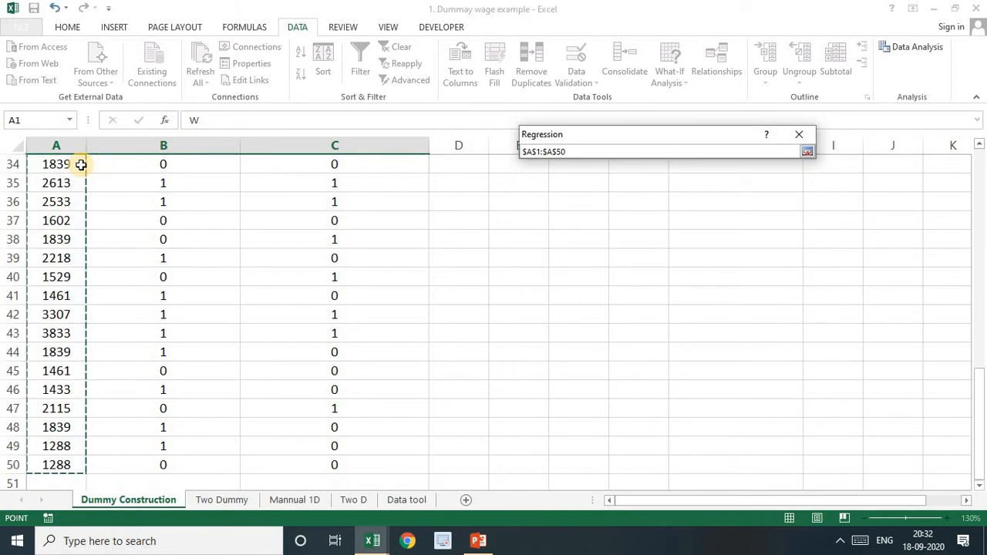
click(807, 152)
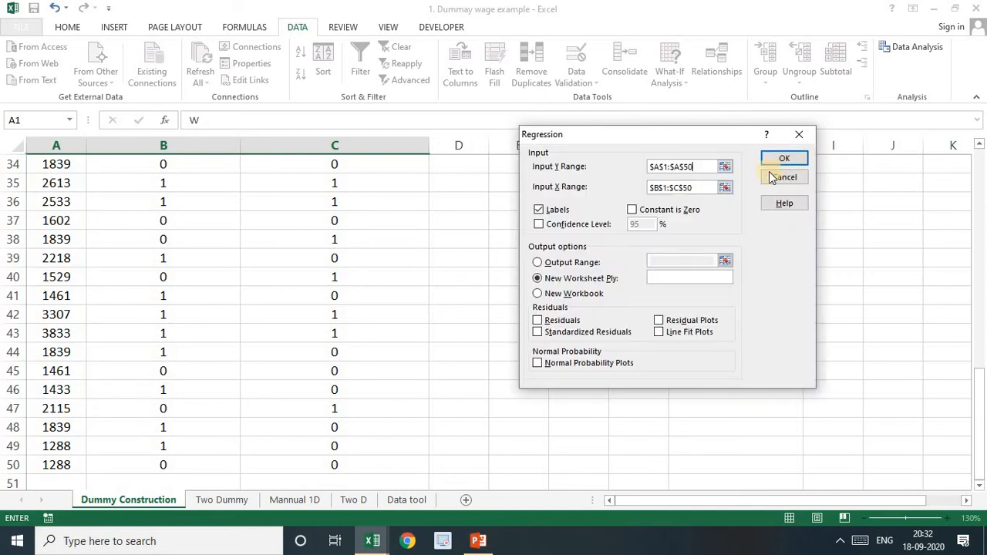
Step: Set the Input X Range to $B$1:$C$50 and run the regression with labels, output to a new worksheet
click(725, 187)
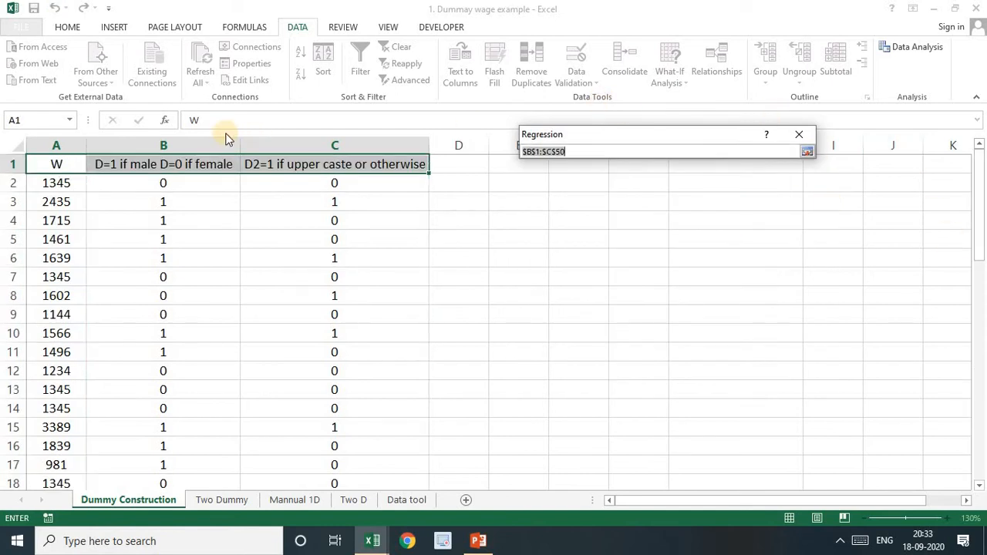
drag(183, 163, 291, 439)
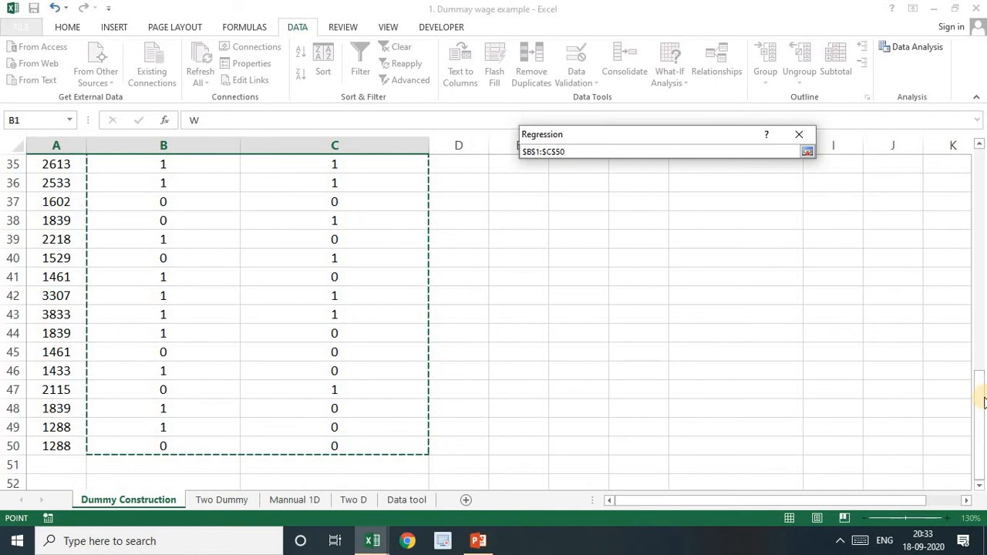
drag(983, 401, 972, 121)
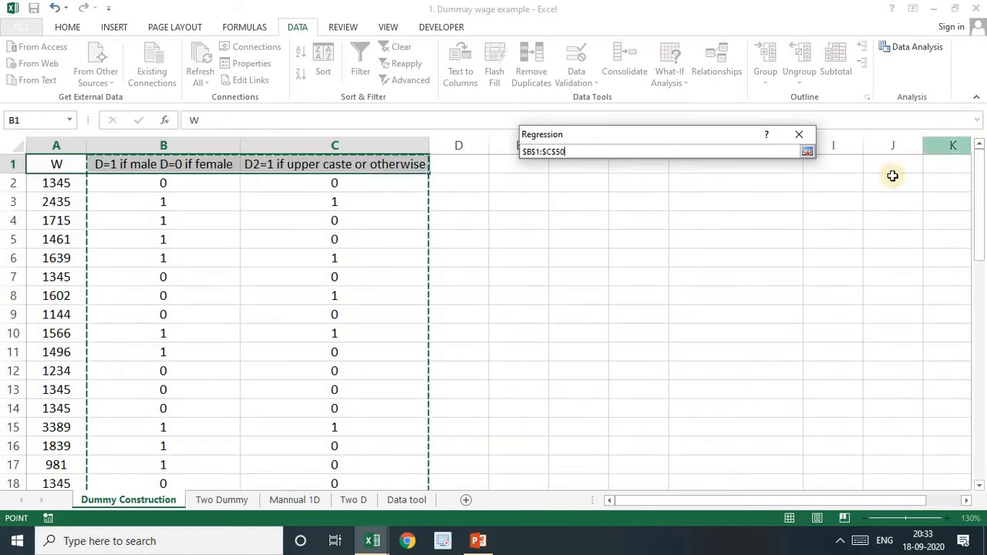
click(808, 151)
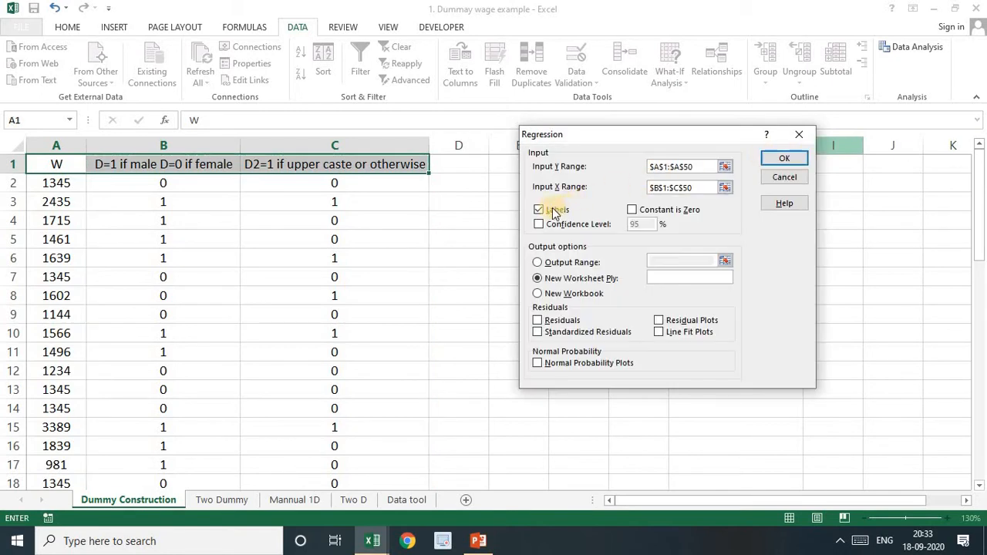
click(787, 159)
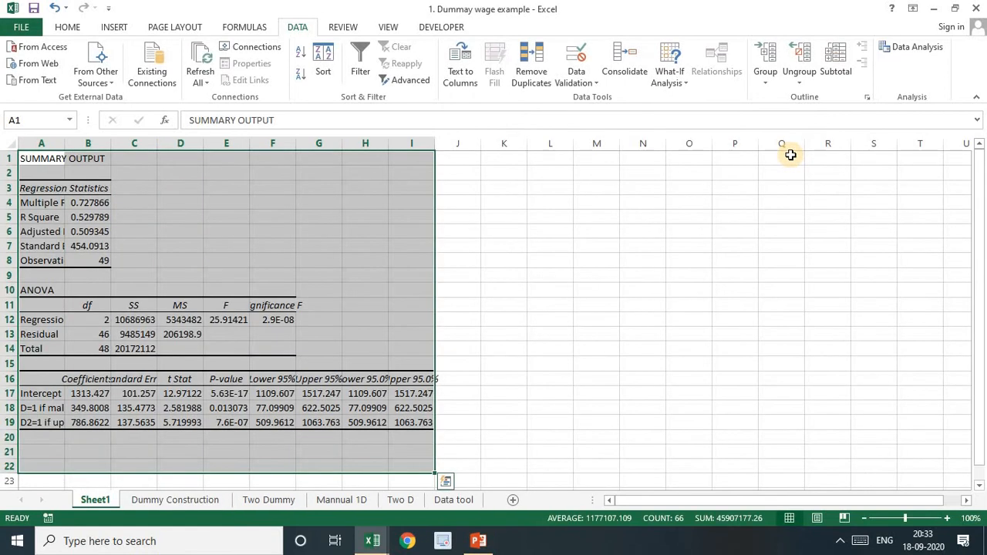
Step: Enlarge the summary output to 130% and autofit column A to its labels
click(948, 519)
click(948, 518)
click(948, 518)
drag(978, 397, 949, 473)
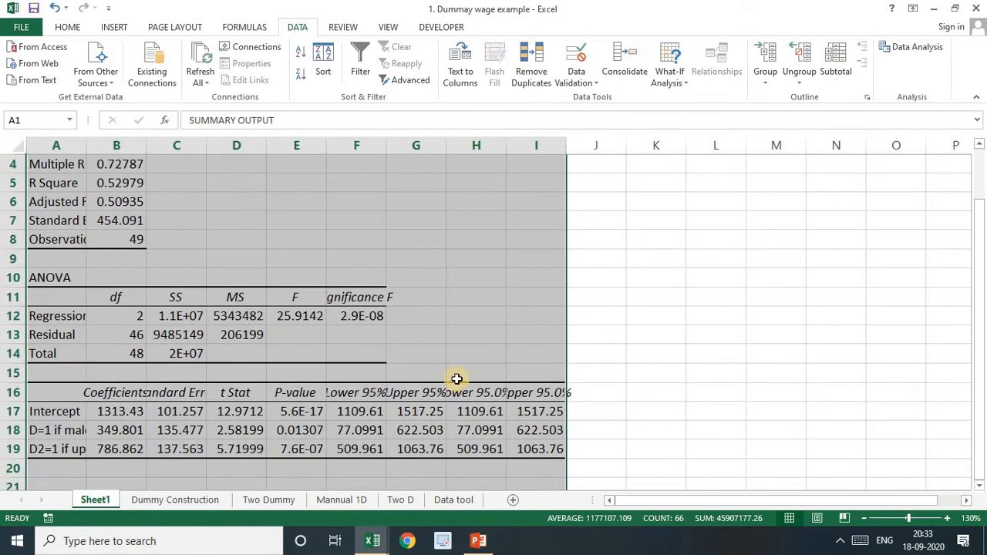
double_click(86, 145)
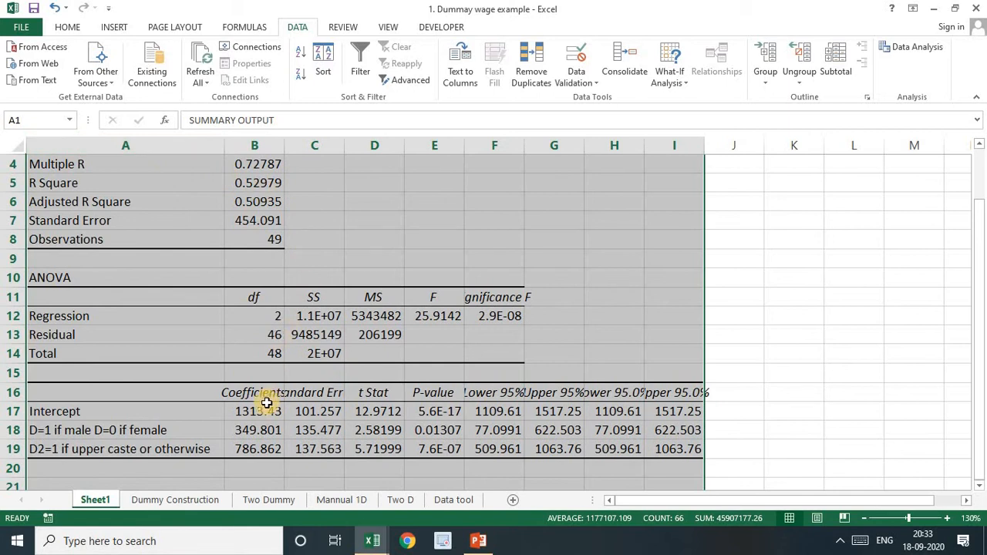
Step: Highlight the three regression coefficients in B17:B19 with yellow fill
drag(264, 411, 265, 440)
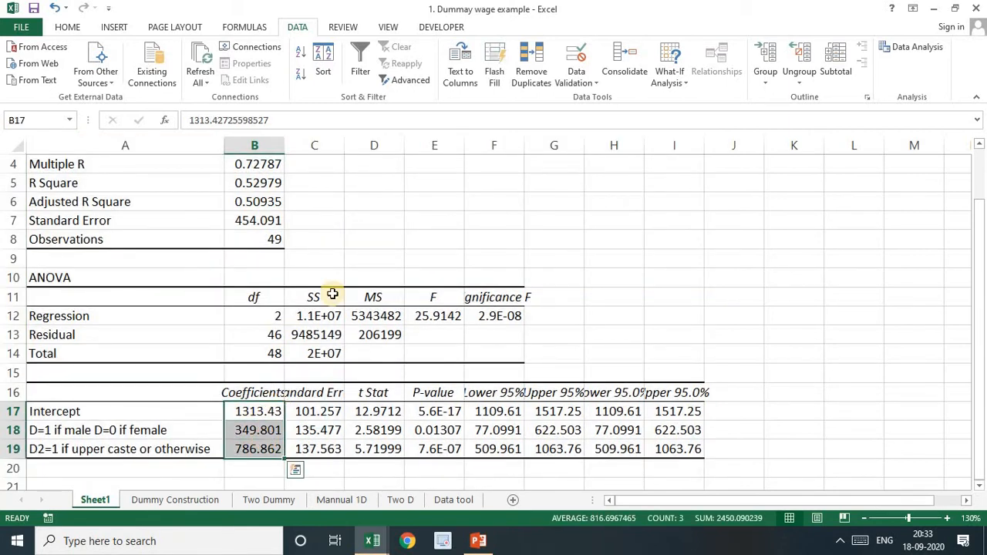
click(67, 28)
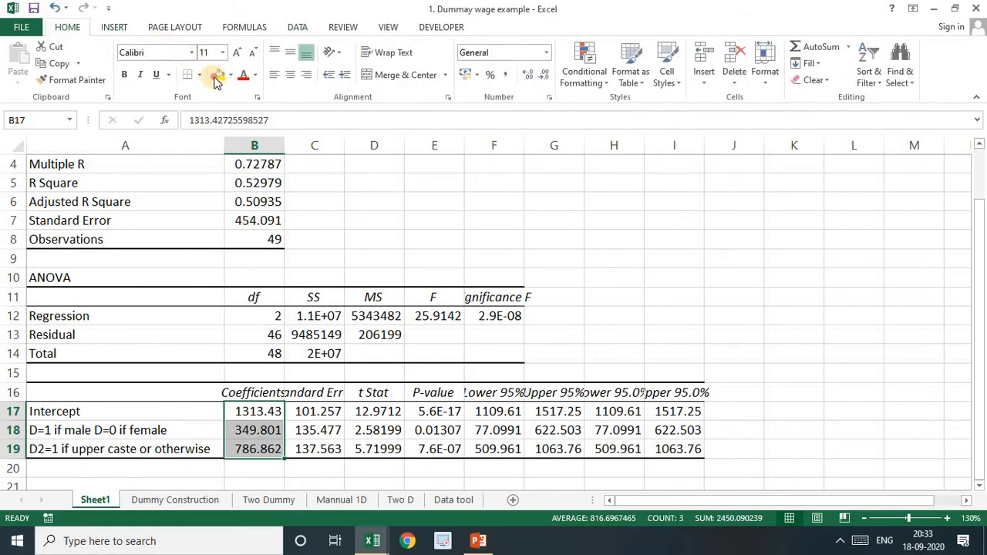
click(218, 77)
Step: Copy the highlighted coefficients from B17:B19 into cells K1:K3
key(ctrl+c)
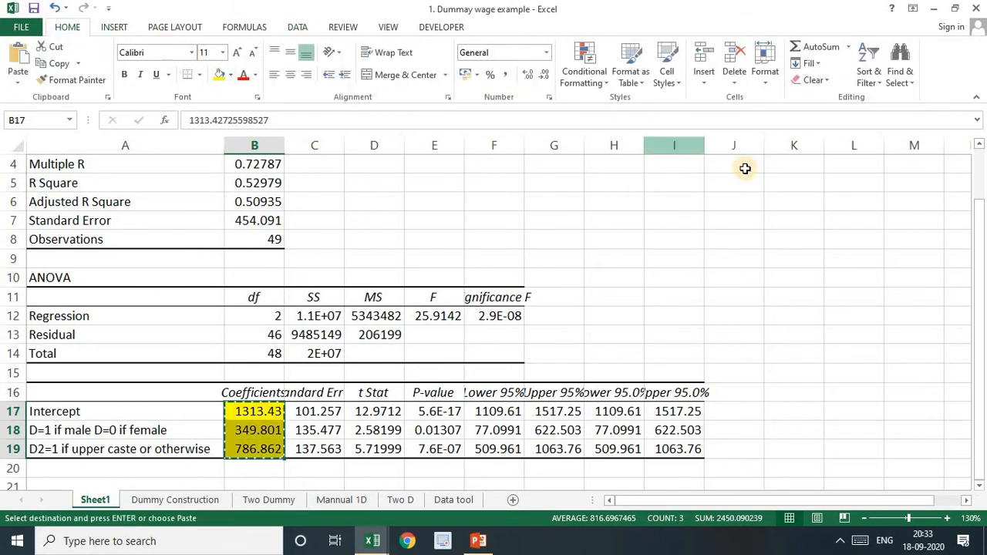
click(791, 158)
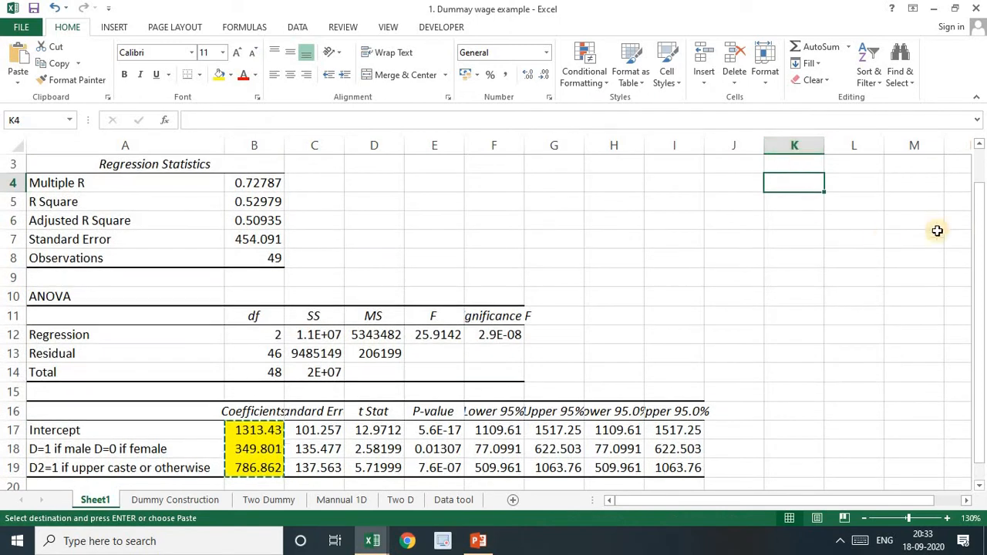
drag(980, 231, 971, 153)
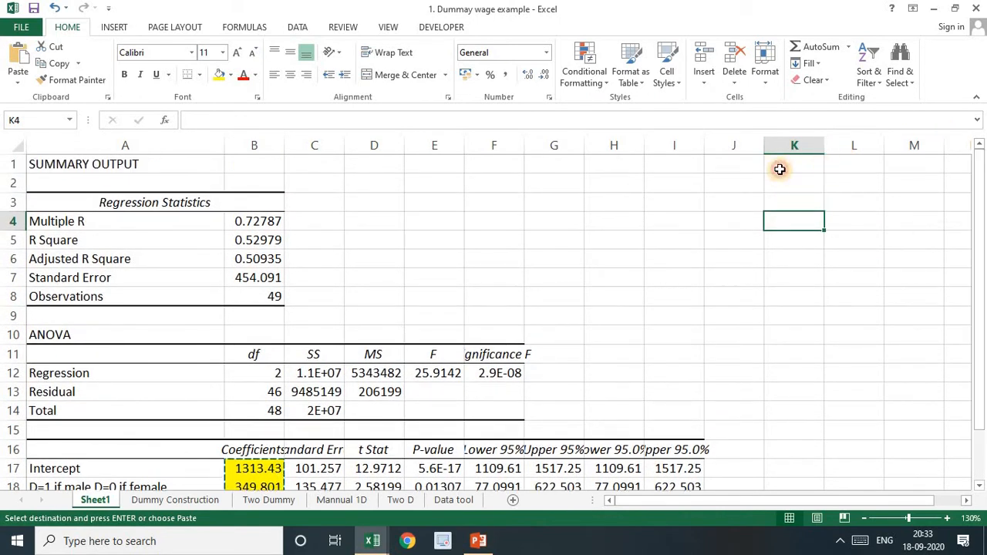
click(780, 167)
key(shift+Down)
key(shift+Down)
key(ctrl+v)
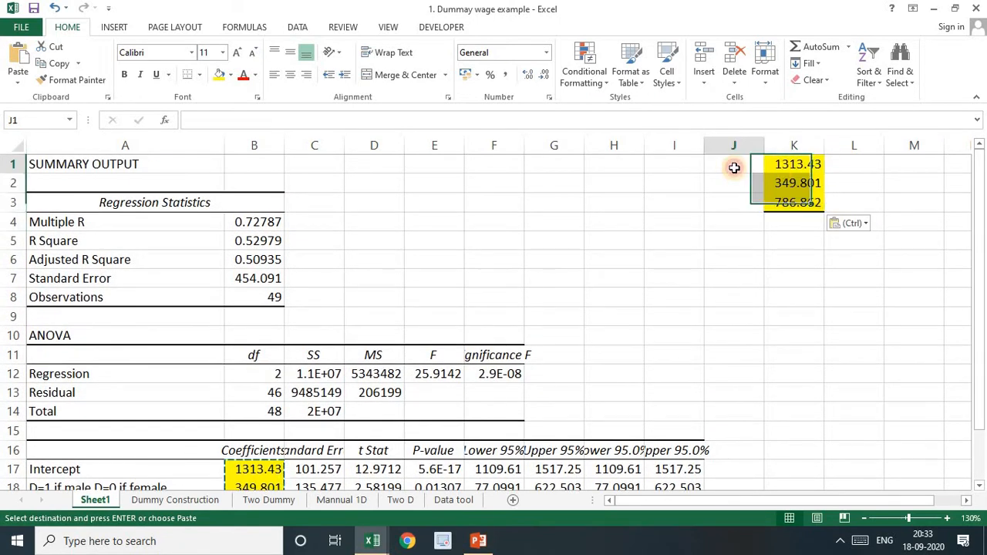
Step: Label the copied coefficients b0, b1 and b2 in cells J1:J3
click(734, 166)
text(b0)
key(Return)
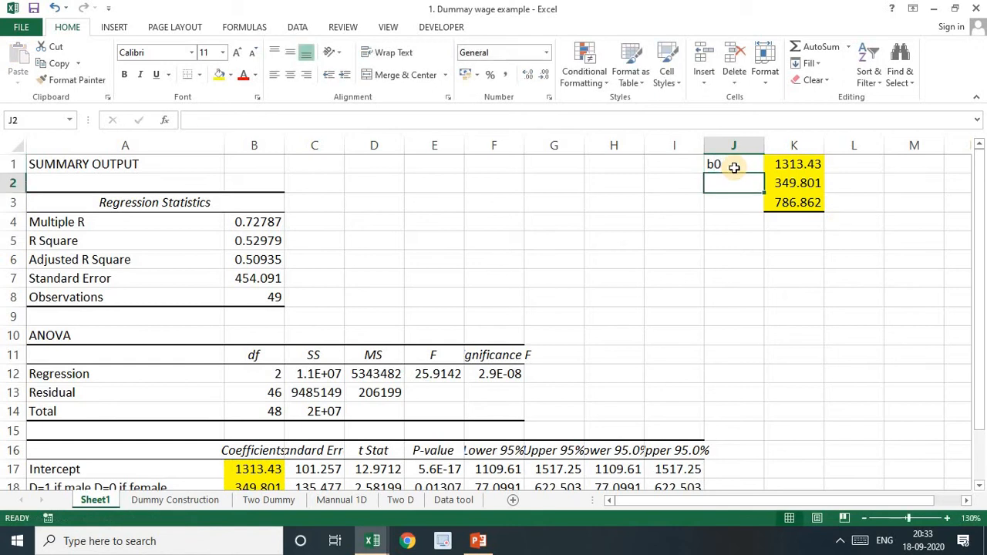
text(b1)
key(Return)
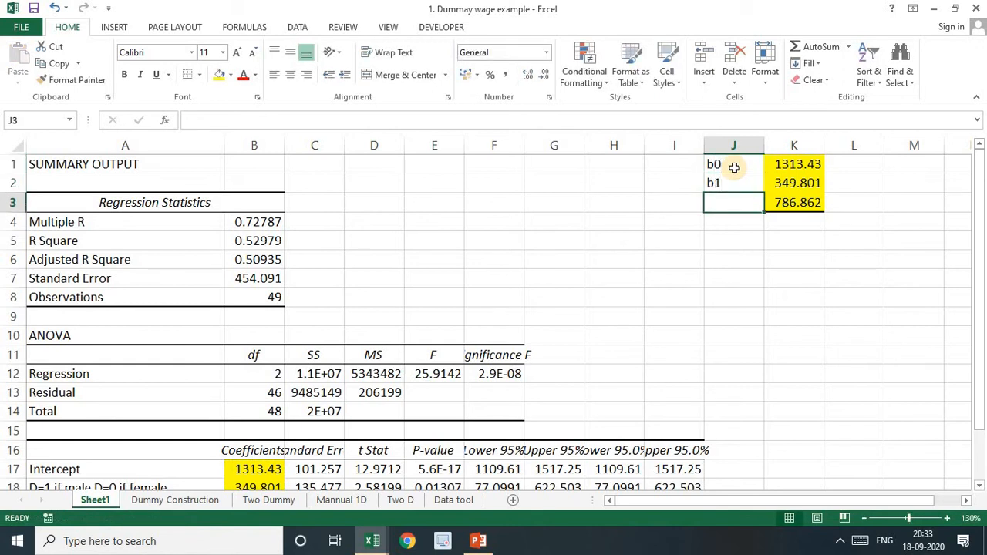
text(b2)
key(Return)
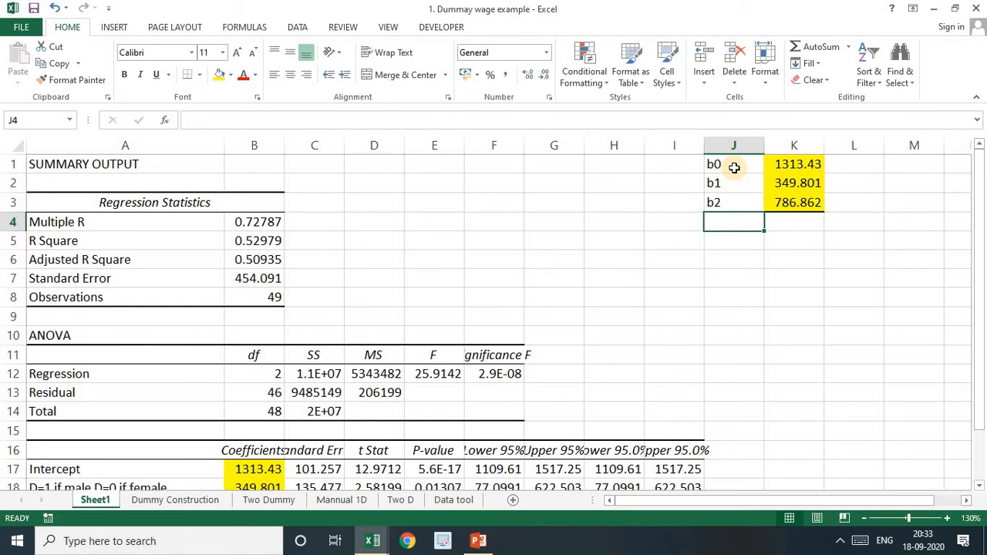
Step: Enter 0 in cell G1 with the label Female beneath it in G2
click(781, 164)
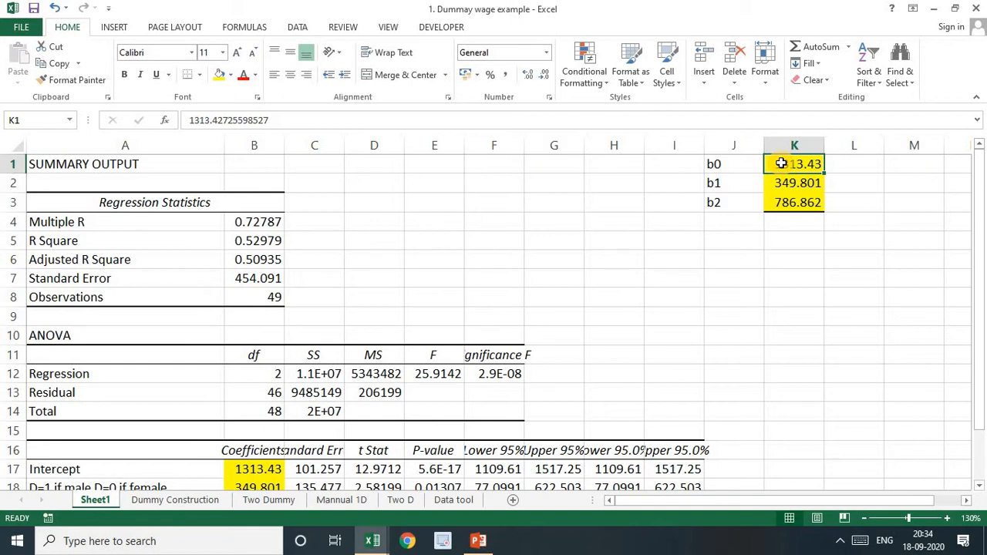
click(556, 165)
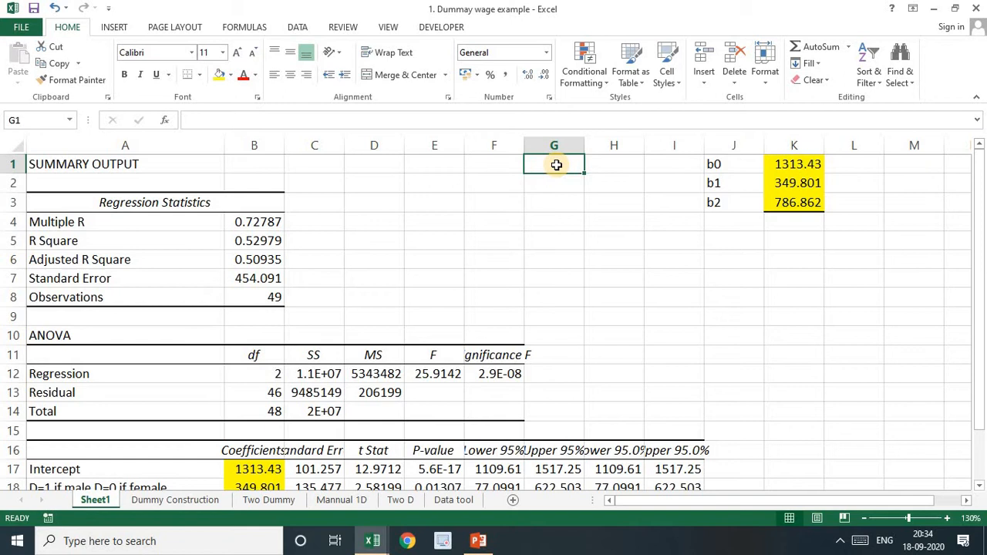
text(0)
key(Return)
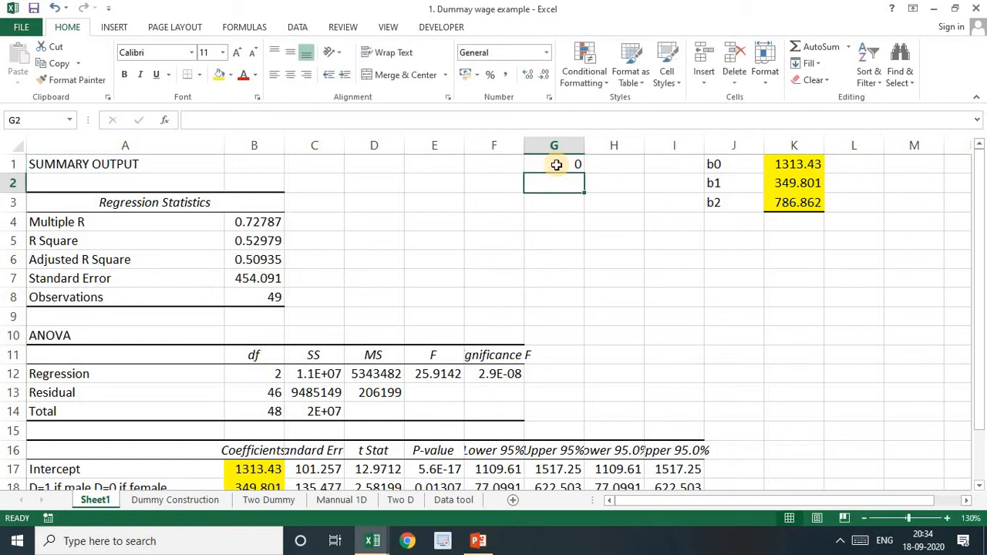
text(Female)
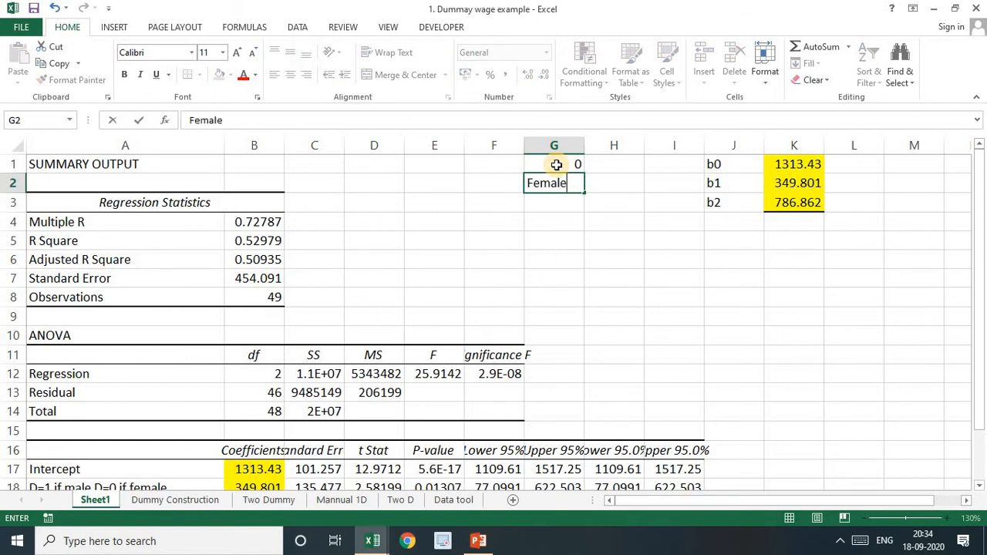
key(Tab)
Step: Enter 0 in cell H1 with the label lower class beneath it in H2
key(Up)
text(0)
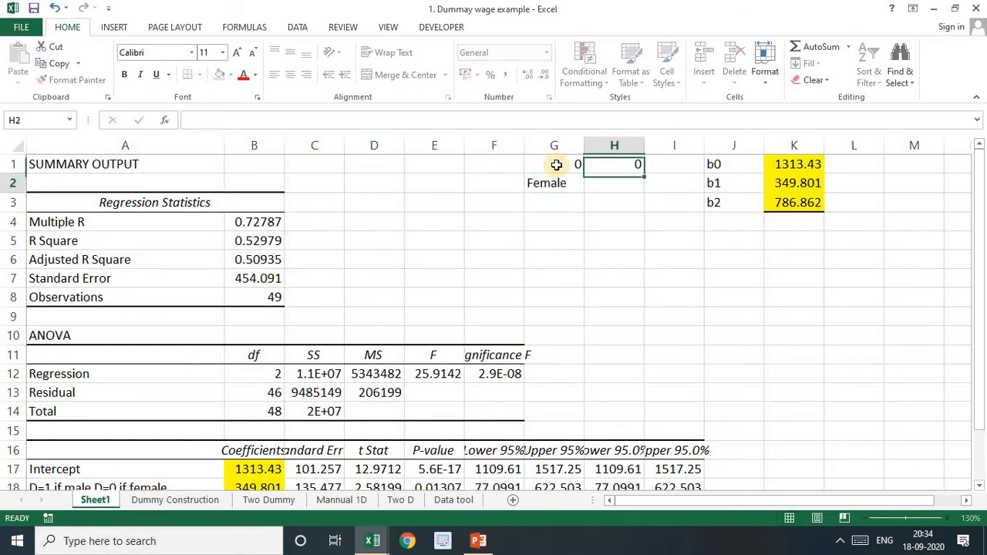
key(Return)
text(lowe)
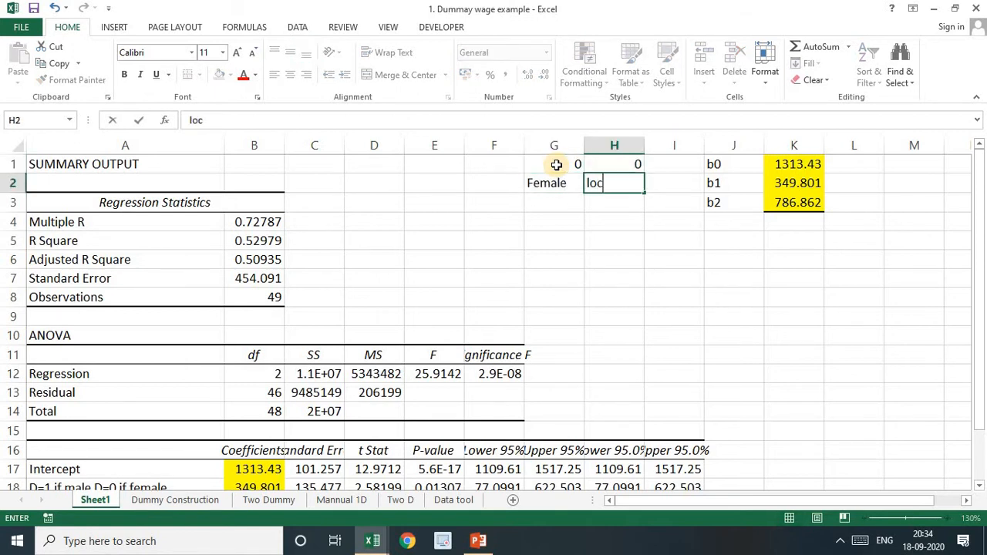
text(r class)
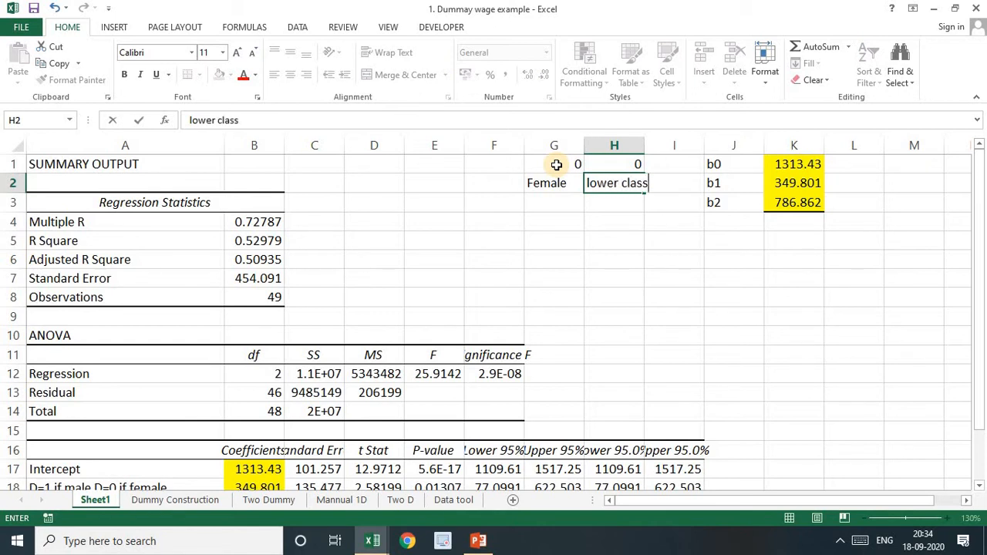
key(Return)
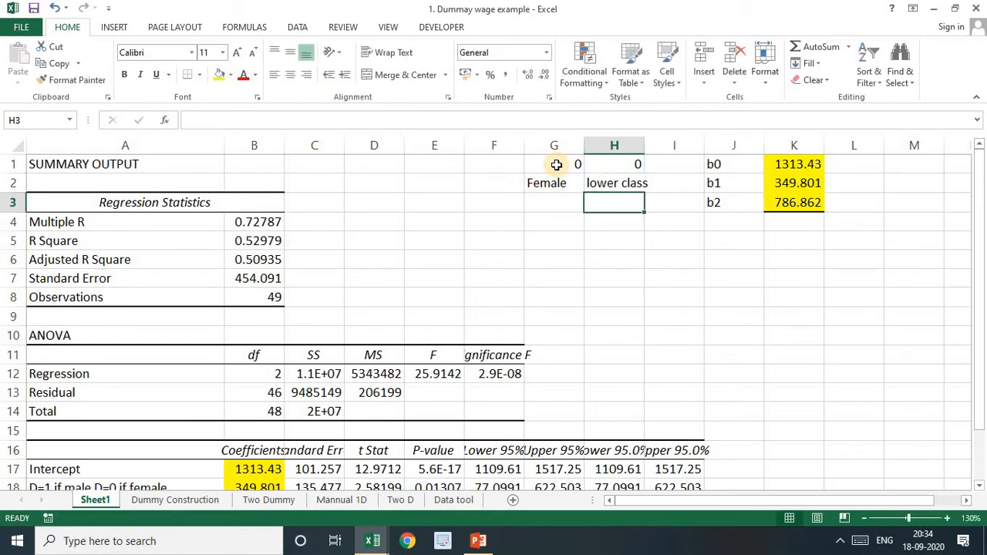
Step: Describe the b0 coefficient as "Lower class female" in L1 and autofit column L to the text
click(810, 163)
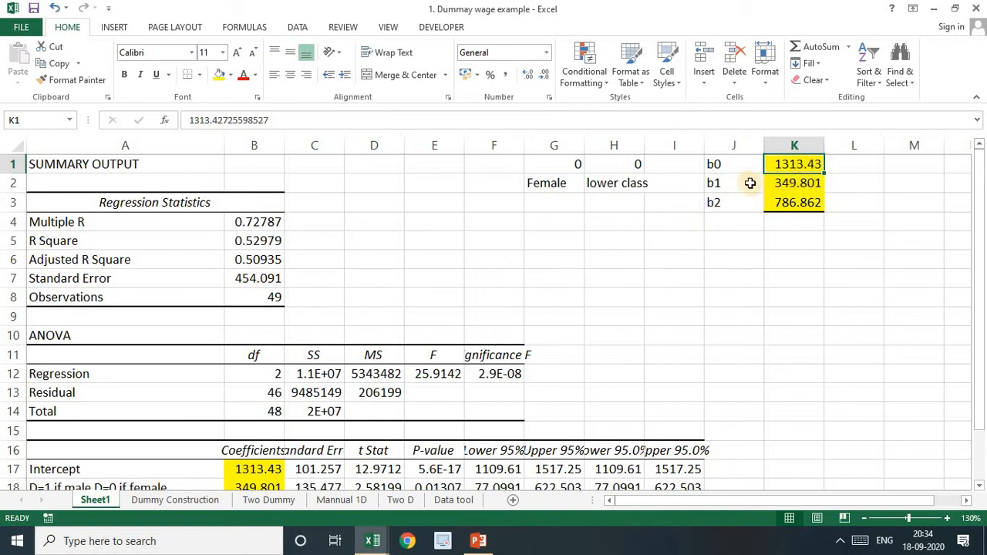
drag(554, 185, 840, 165)
click(844, 166)
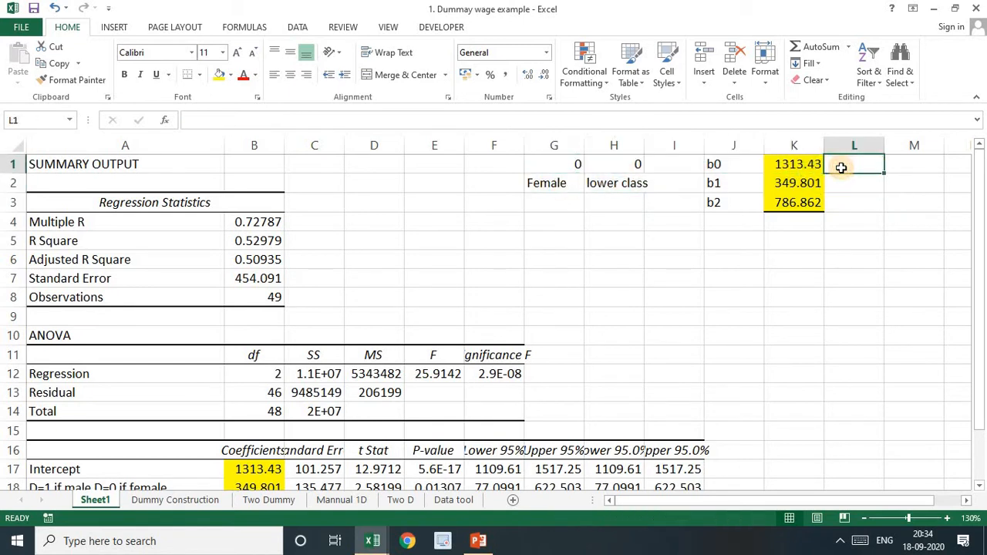
text(Lower cl)
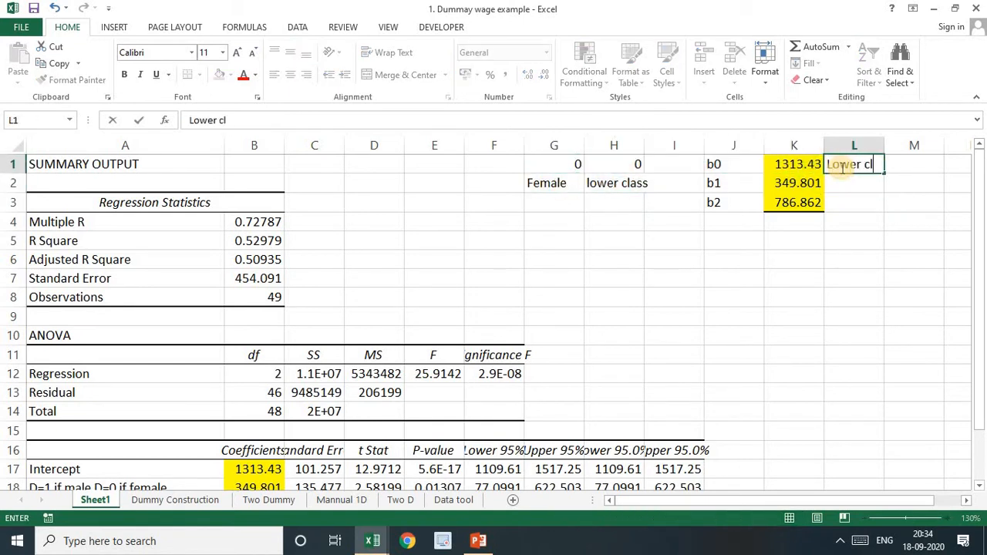
text(ass female)
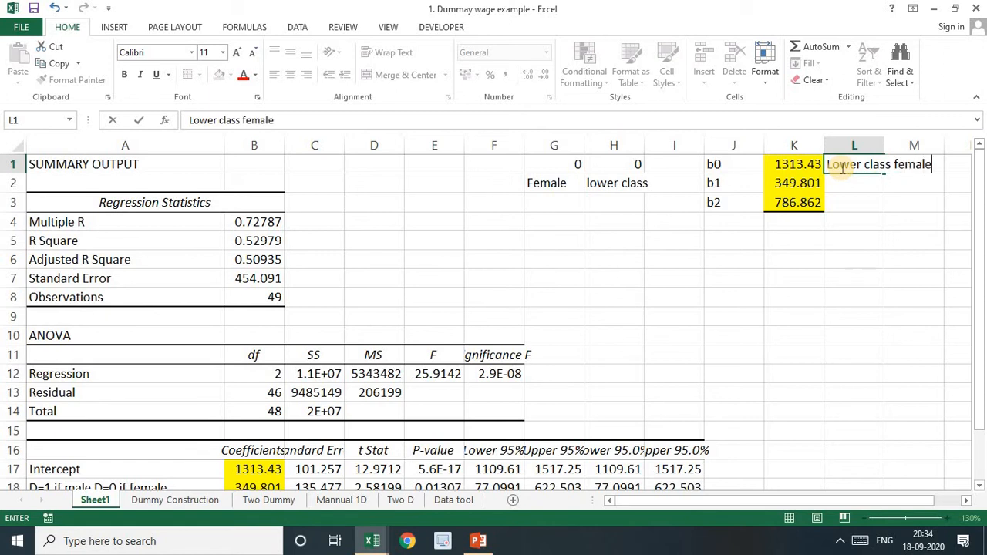
key(Return)
double_click(884, 145)
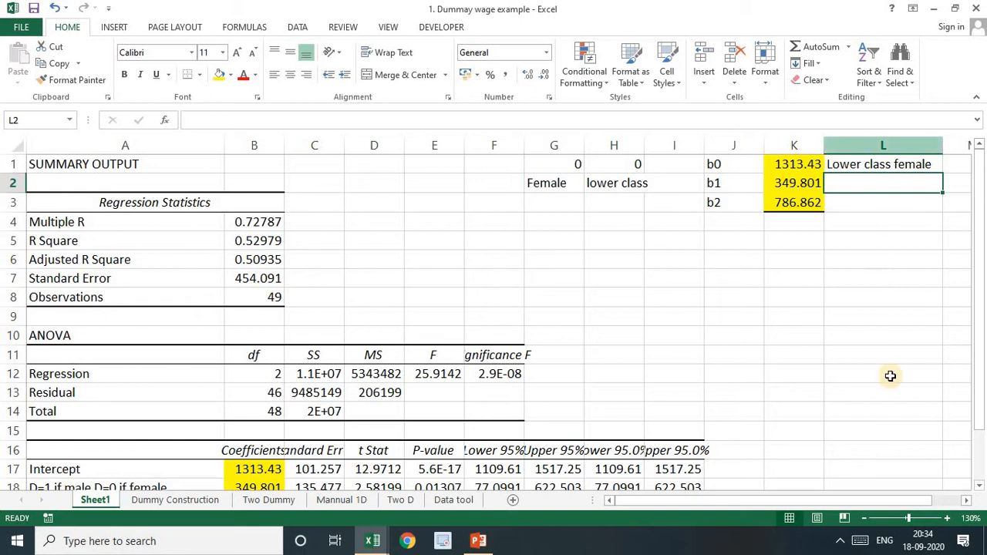
Step: Move the Female and lower class base-category block from G1:H2 to E1:F2
drag(797, 500, 849, 503)
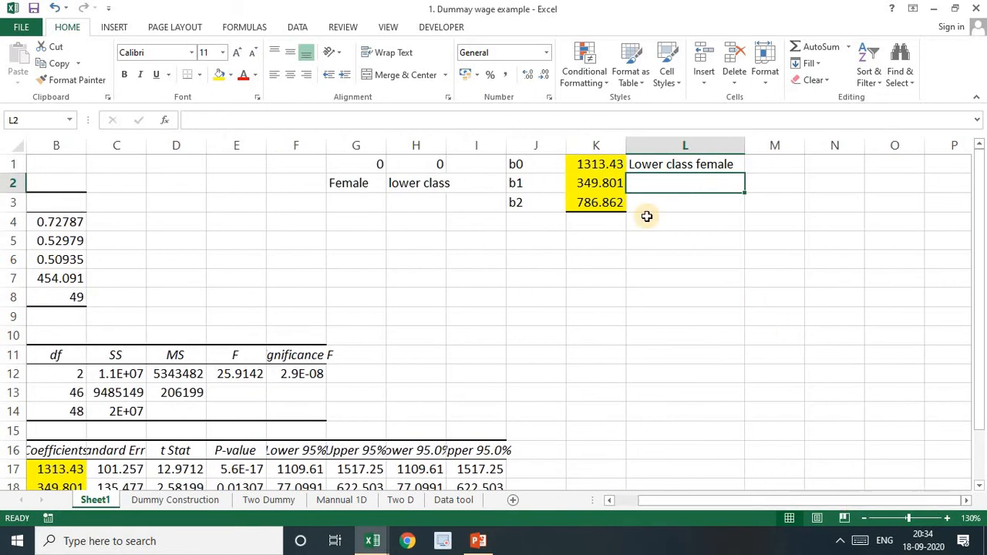
click(584, 179)
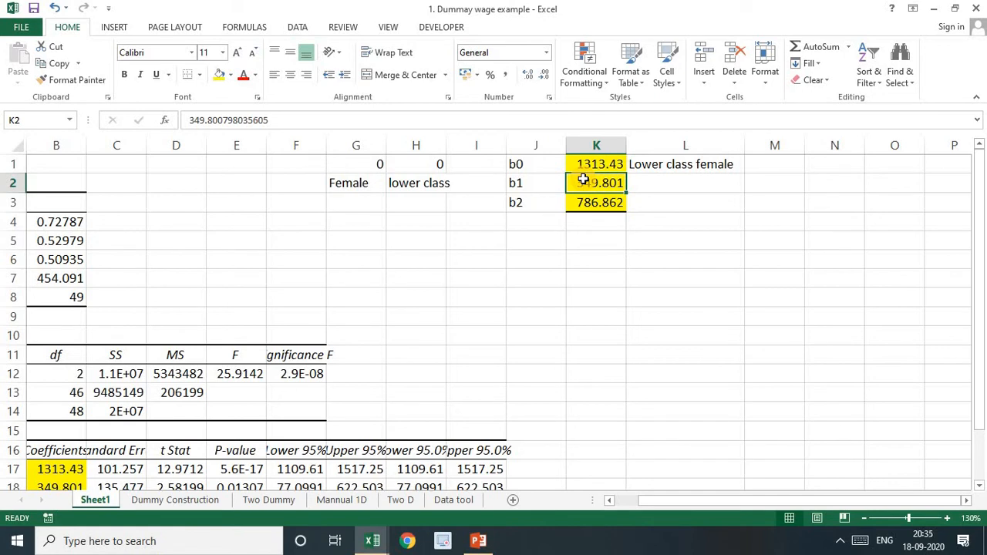
click(681, 179)
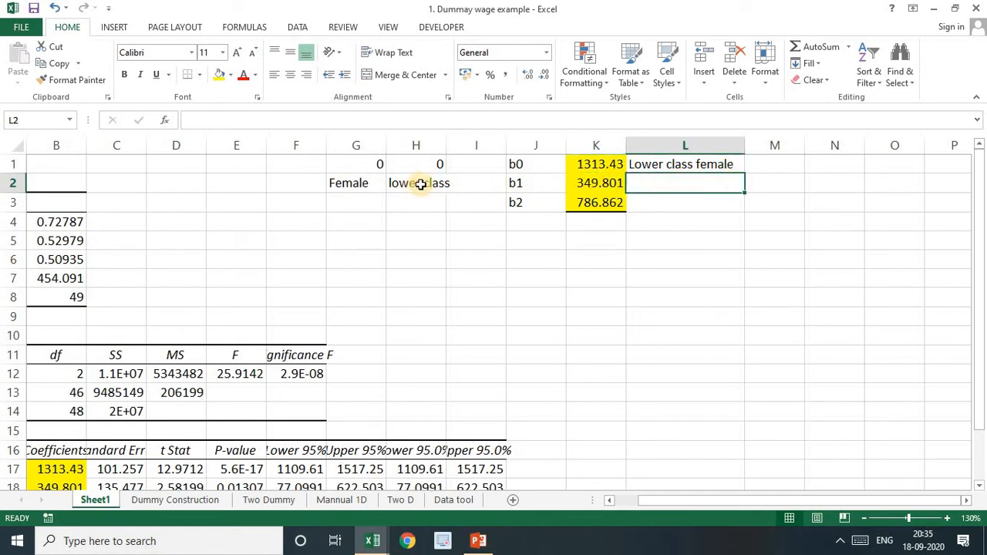
drag(416, 188, 253, 178)
click(360, 188)
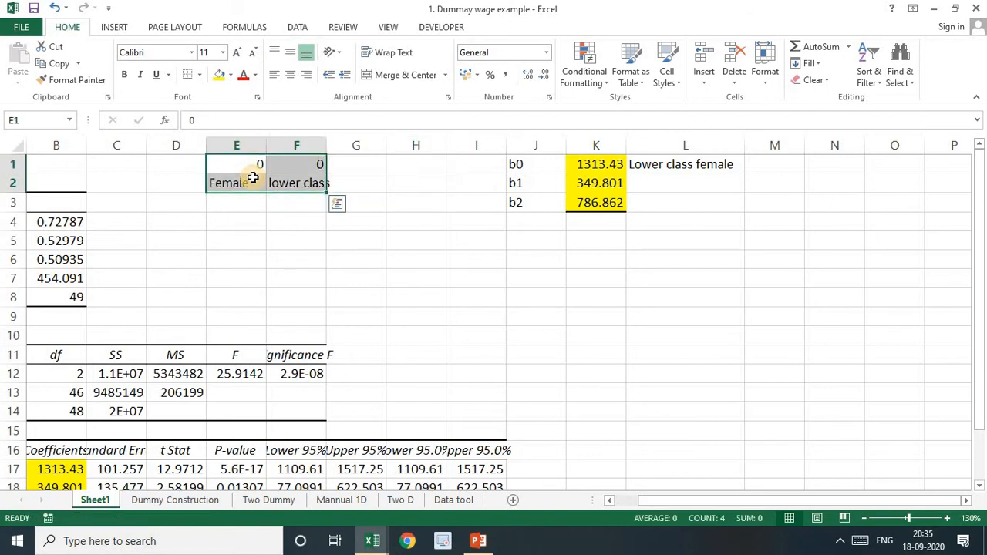
Step: Note the base category for b1 by entering 0 in H2 and Female in I2
click(420, 184)
text(0)
key(Tab)
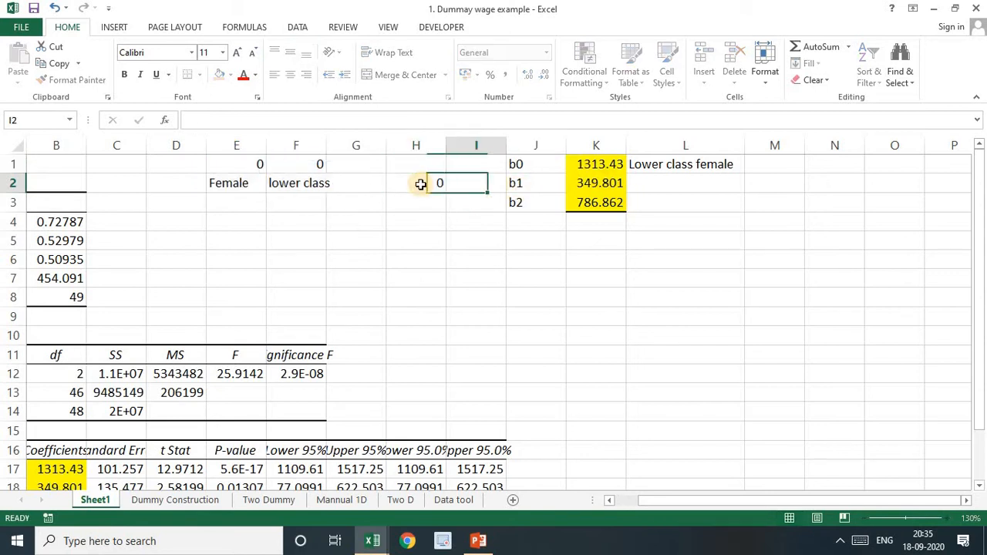
text(Female)
key(Tab)
Step: Describe the b1 coefficient in L2 as "Male is getting 350 extra"
key(Tab)
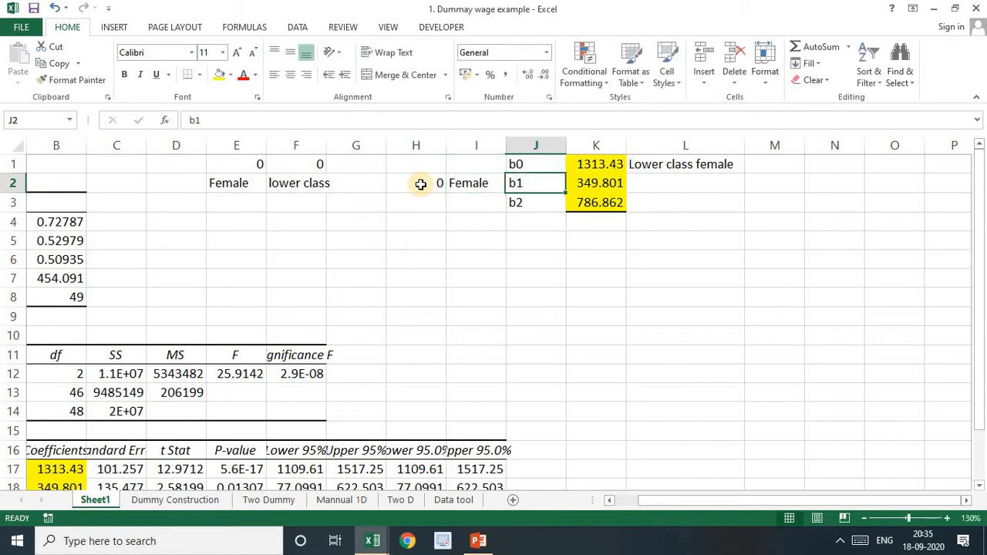
key(Tab)
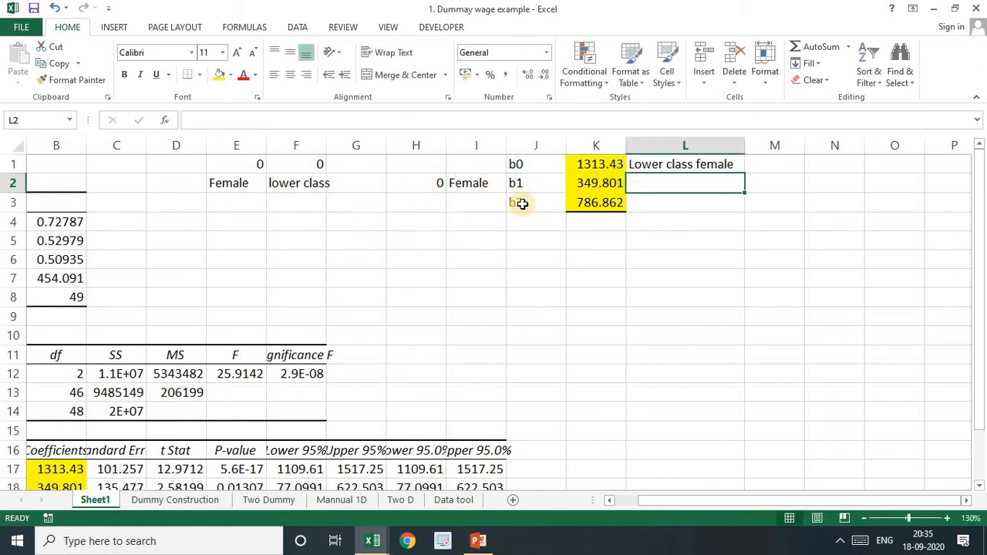
text(Male )
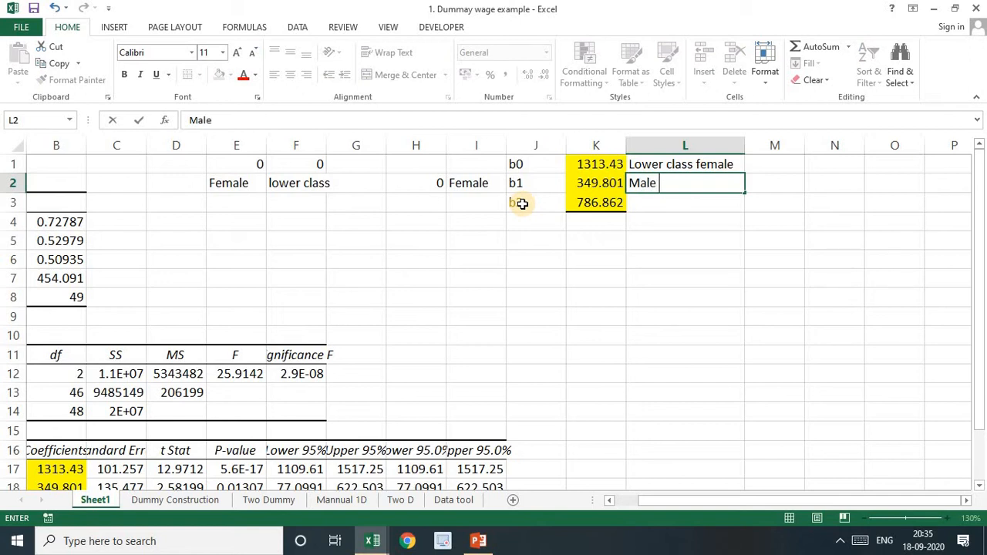
text(is getti)
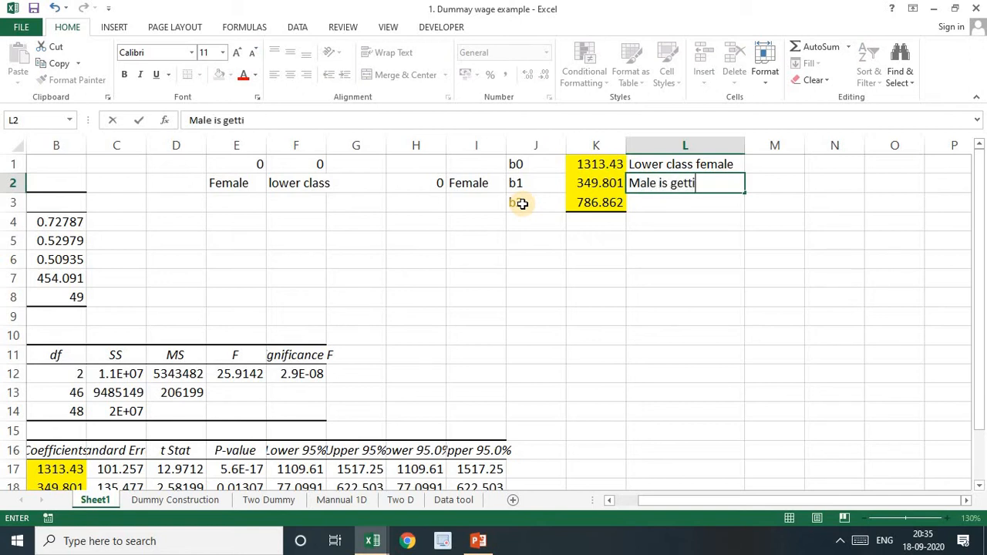
text(ng 350 extr)
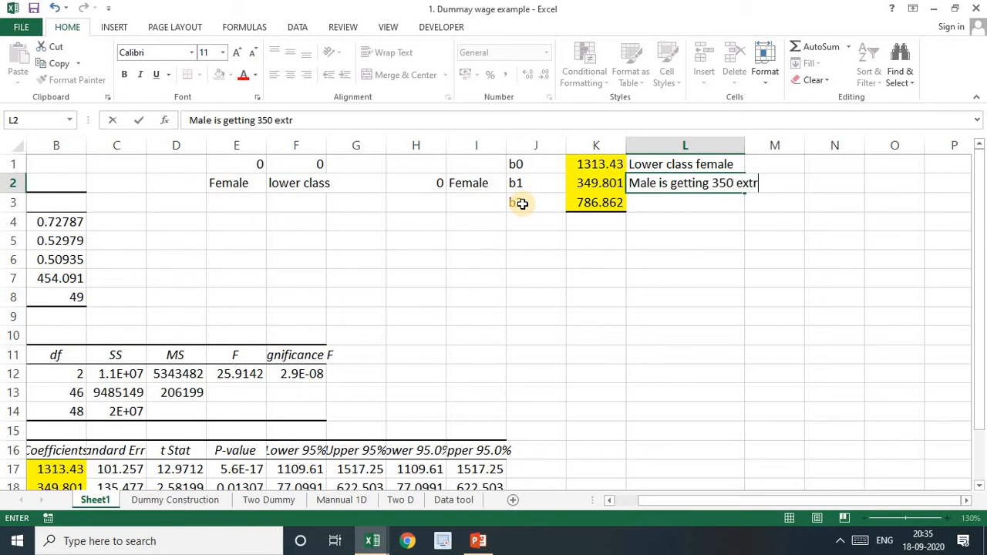
text(a)
click(613, 183)
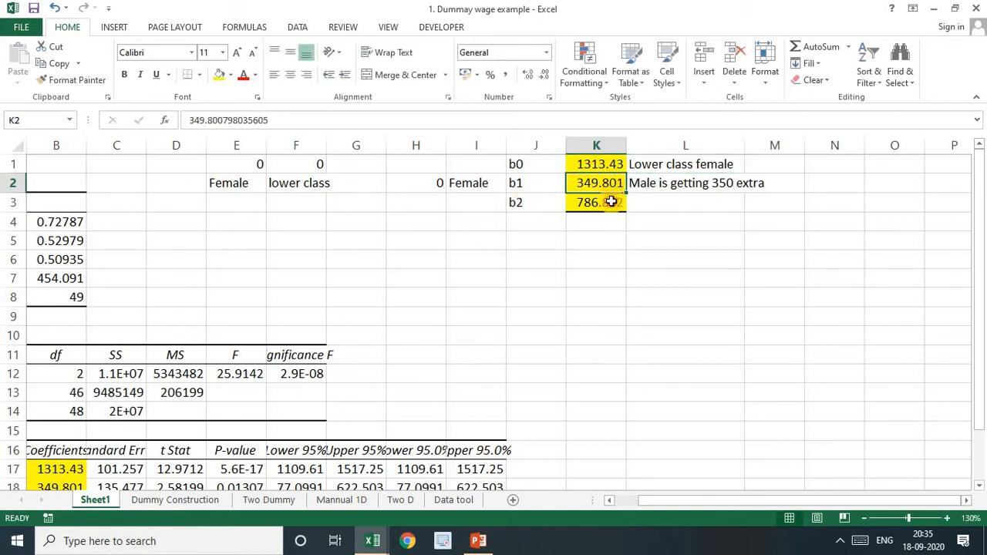
Step: Note the base category for b2 by entering 0 in H3 and lower class in I3
click(611, 202)
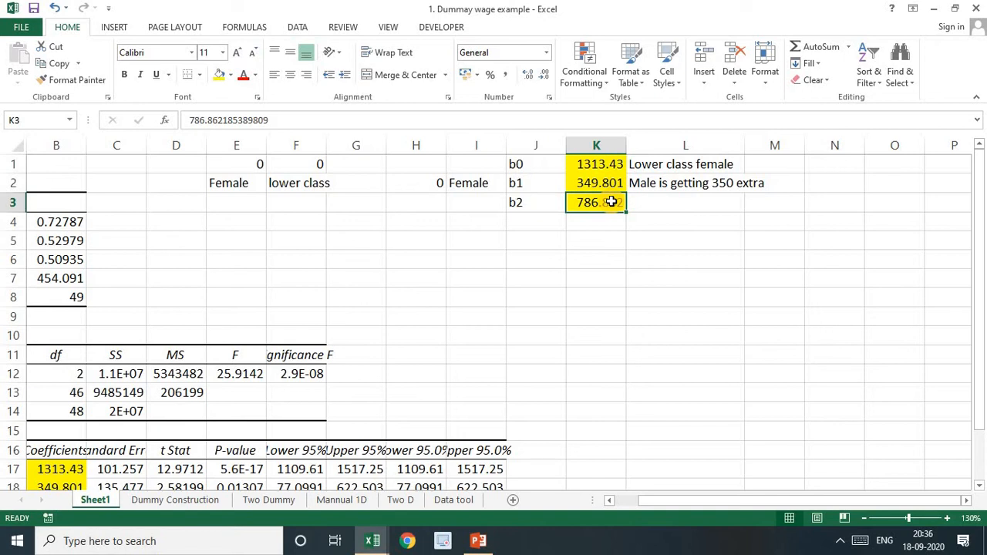
click(423, 200)
text(0)
key(Tab)
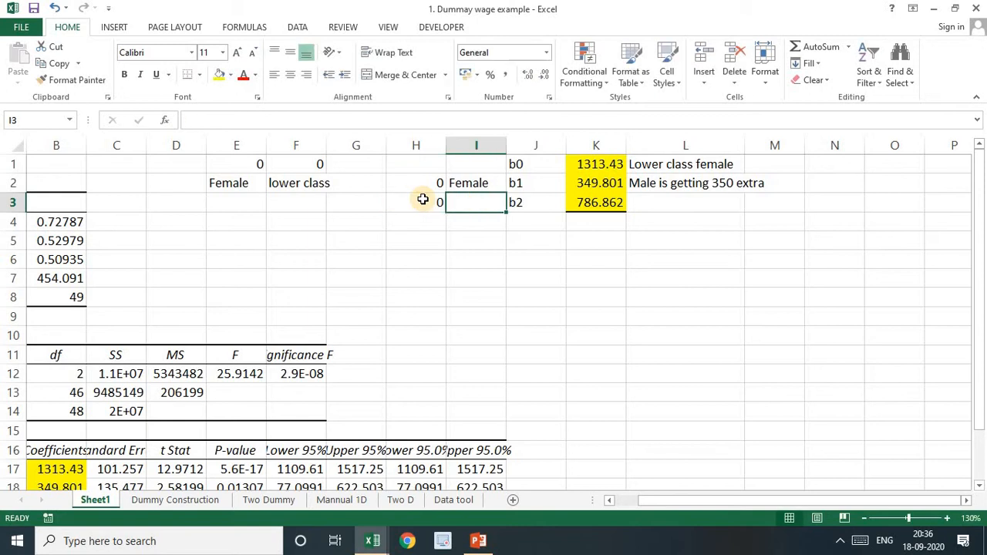
text(lowe)
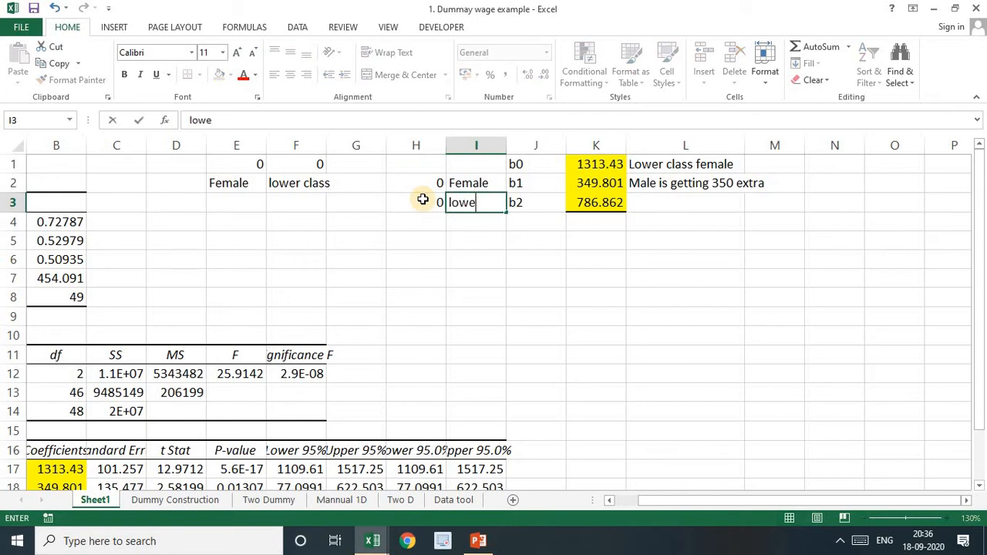
text(r class)
key(Tab)
key(Tab)
Step: Describe the b2 coefficient in L3 as "Upper class getting 790 extra"
click(652, 199)
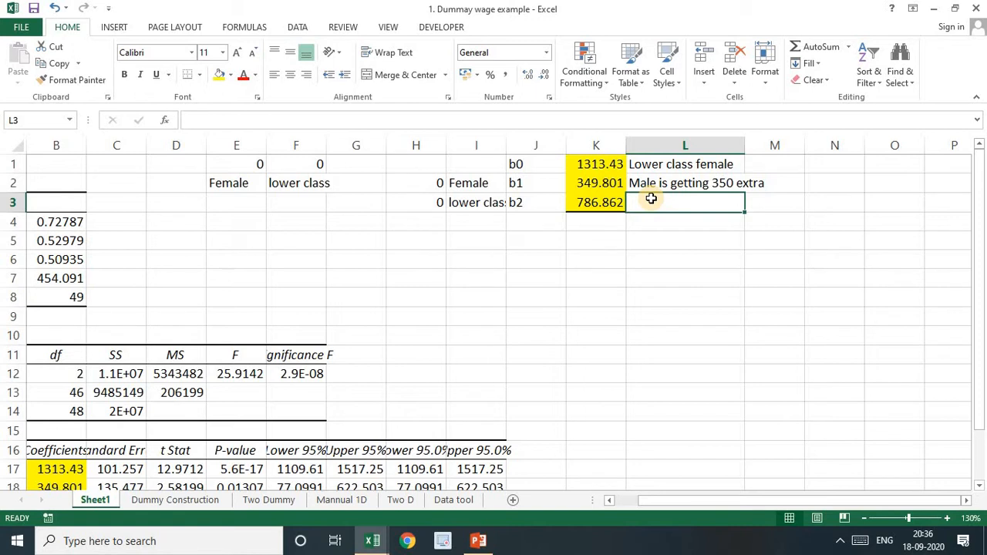
text(Up)
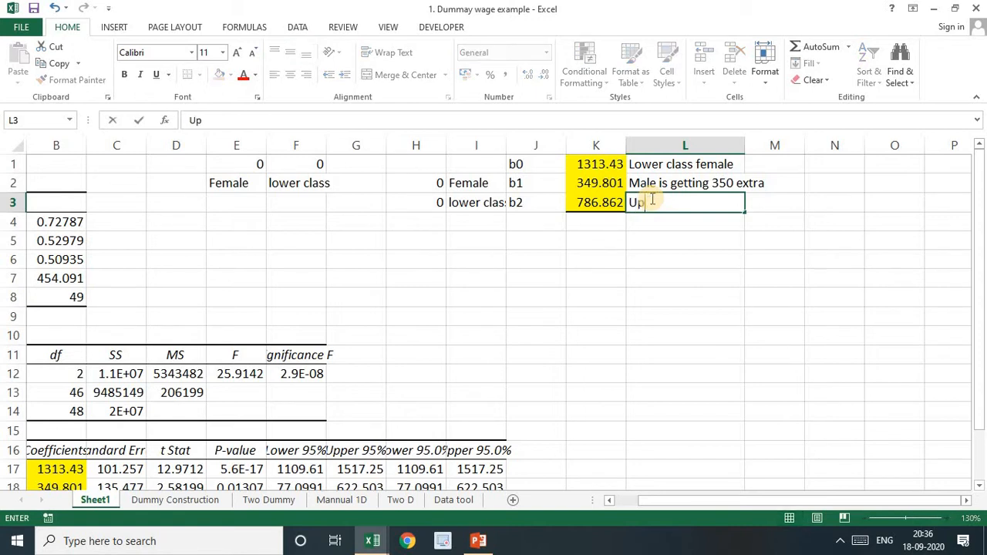
text(per class)
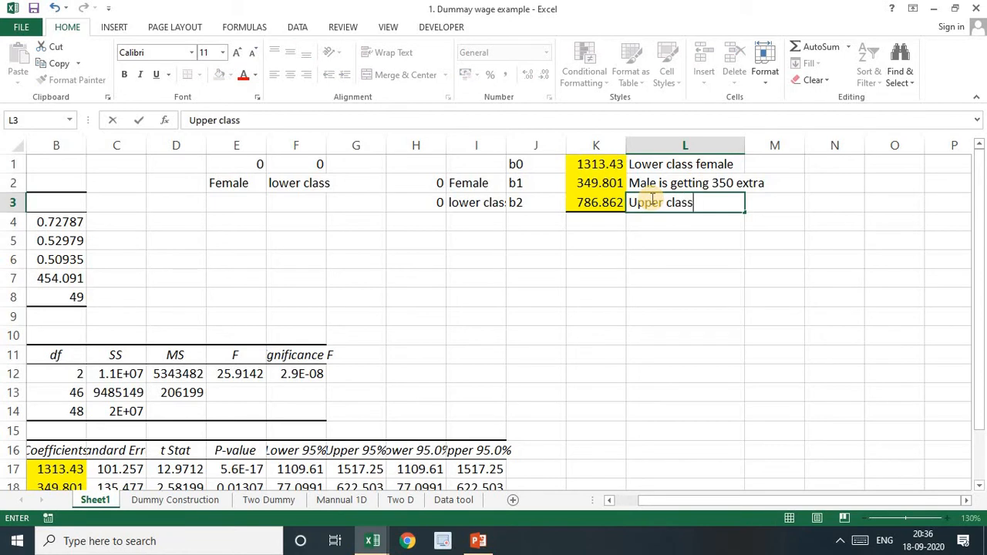
text( getting)
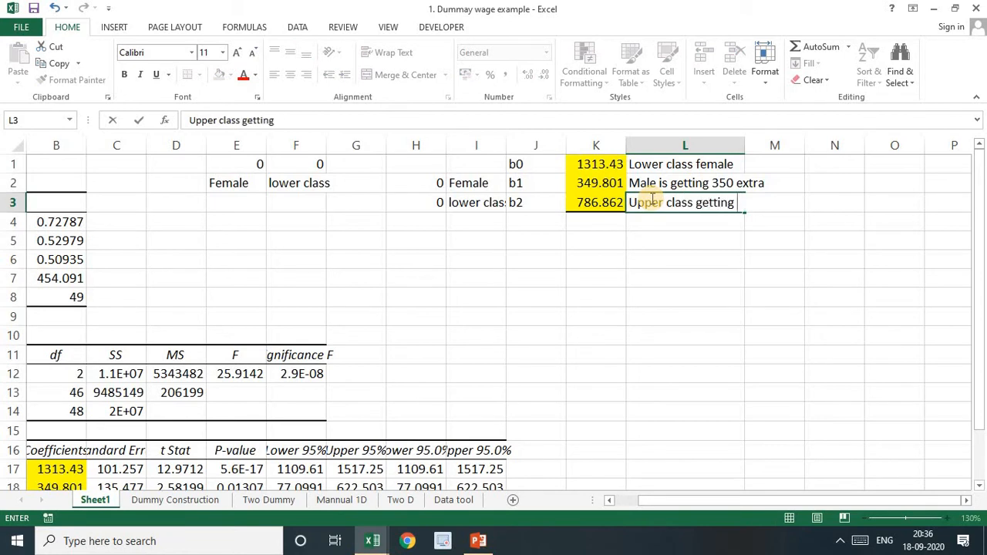
text( 790 extra)
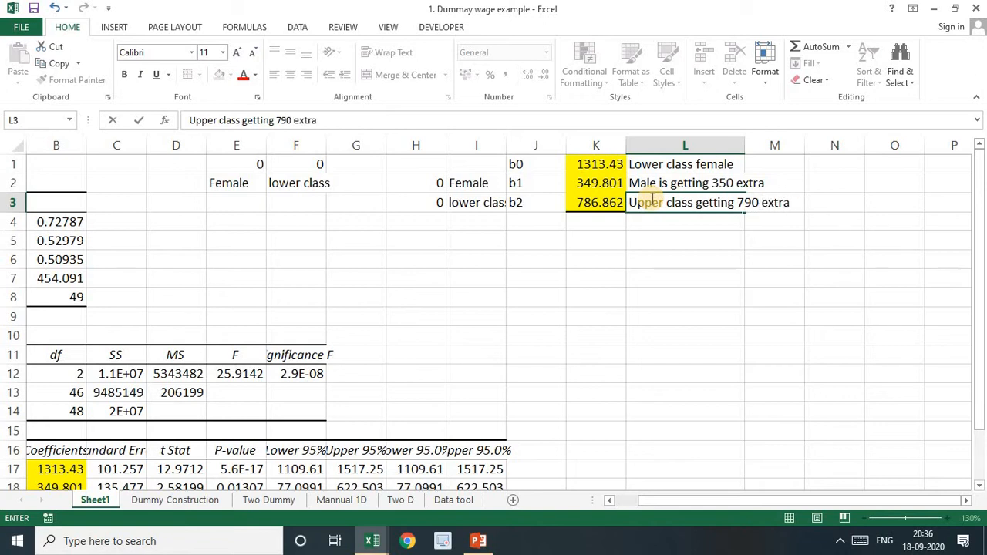
key(Return)
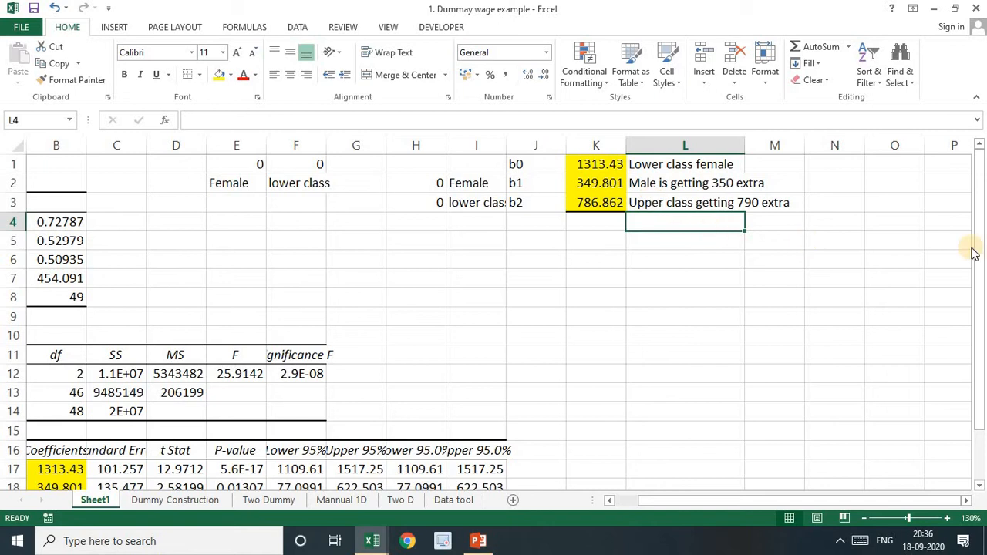
Step: Highlight the t Stat and P-value cells of all three coefficients, D17:E19, in yellow
drag(979, 254, 944, 336)
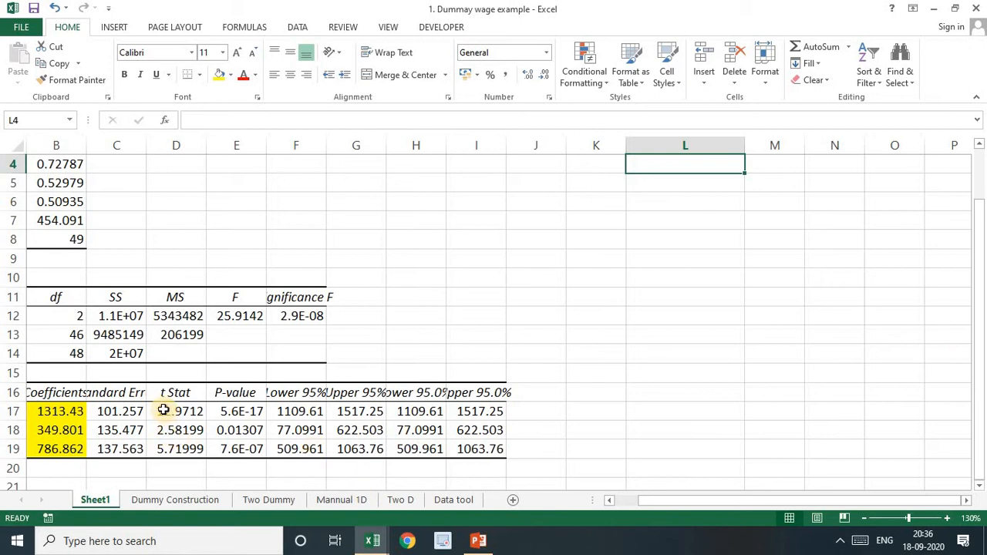
drag(163, 410, 179, 449)
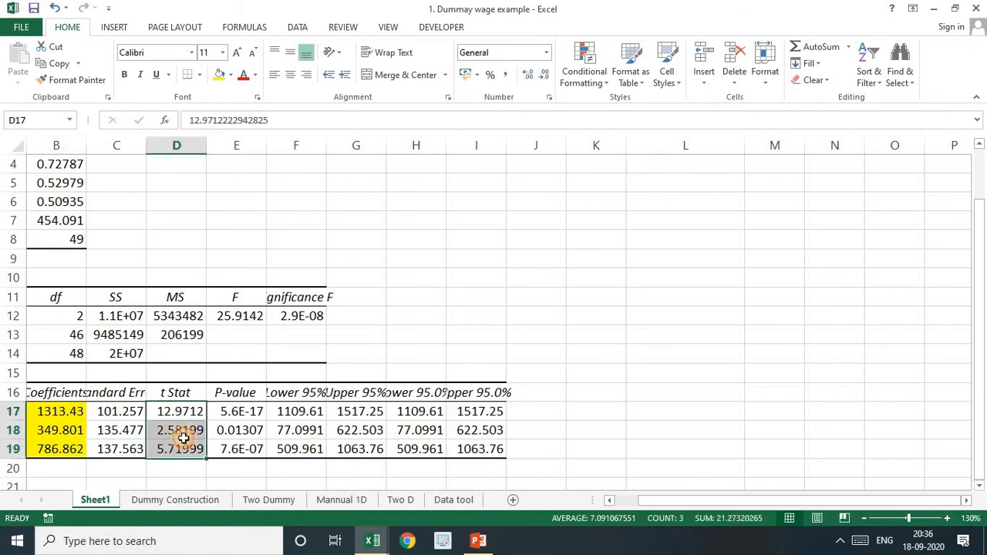
click(219, 73)
drag(241, 412, 242, 449)
click(220, 73)
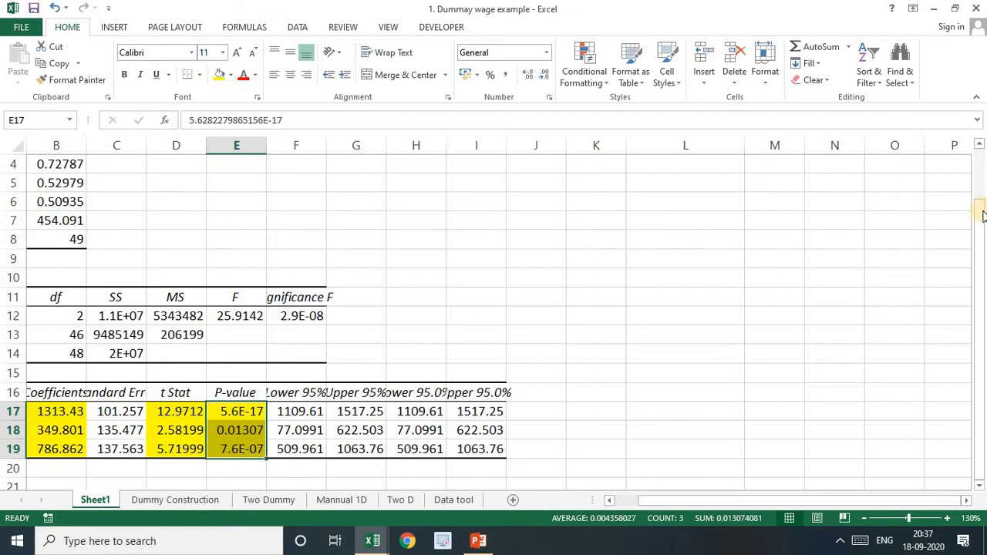
Step: Label cell J6 as the null hypothesis for the b1 coefficient
drag(981, 188, 980, 162)
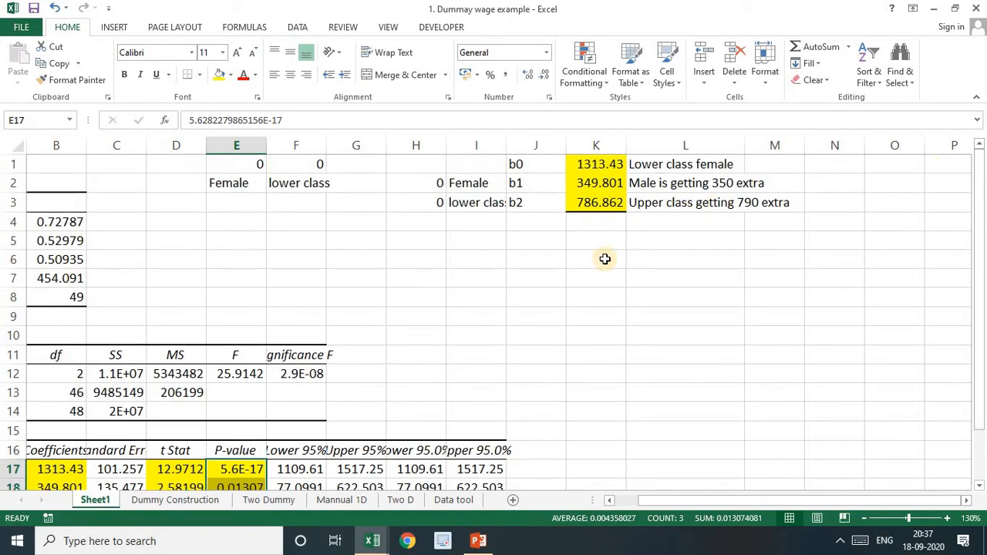
click(550, 258)
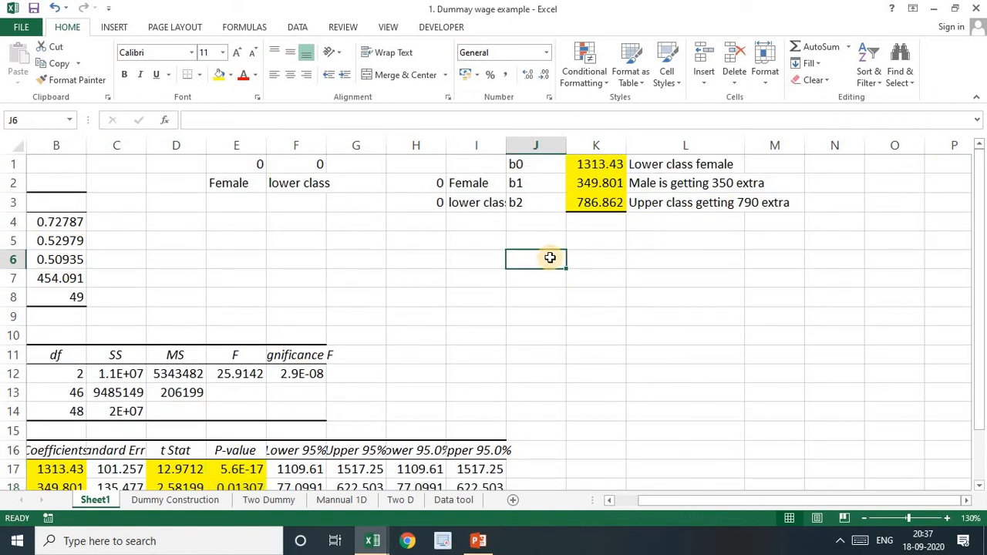
text(H)
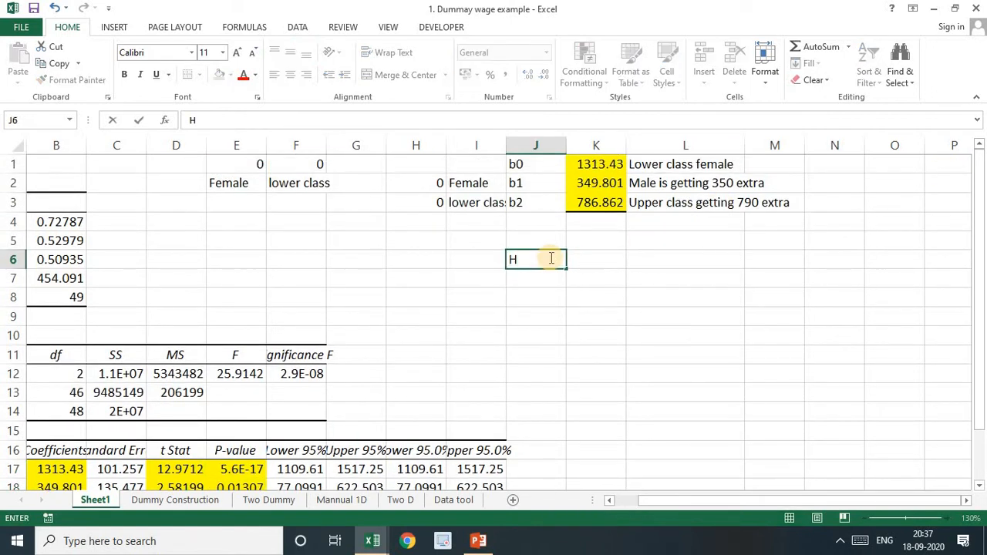
text(0)
key(Tab)
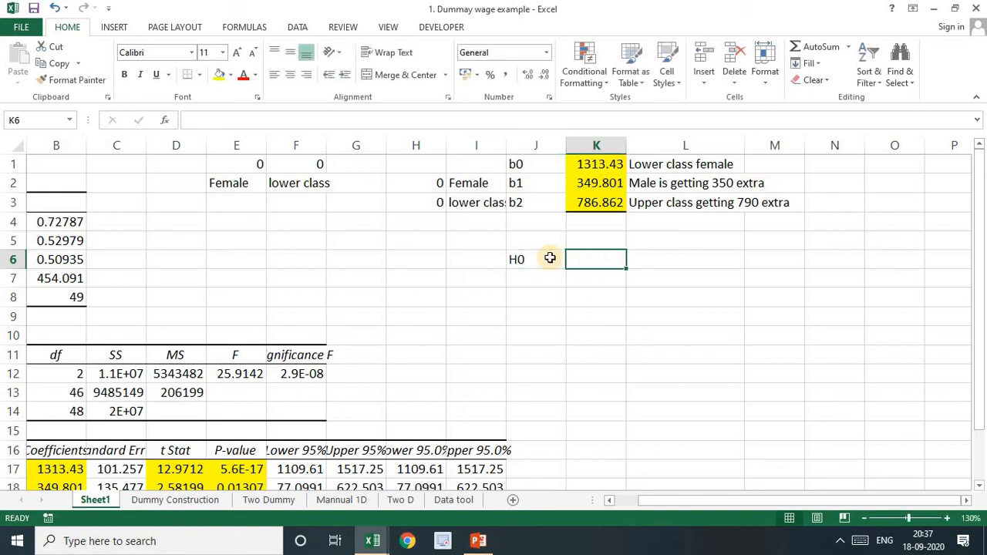
double_click(550, 258)
text(()
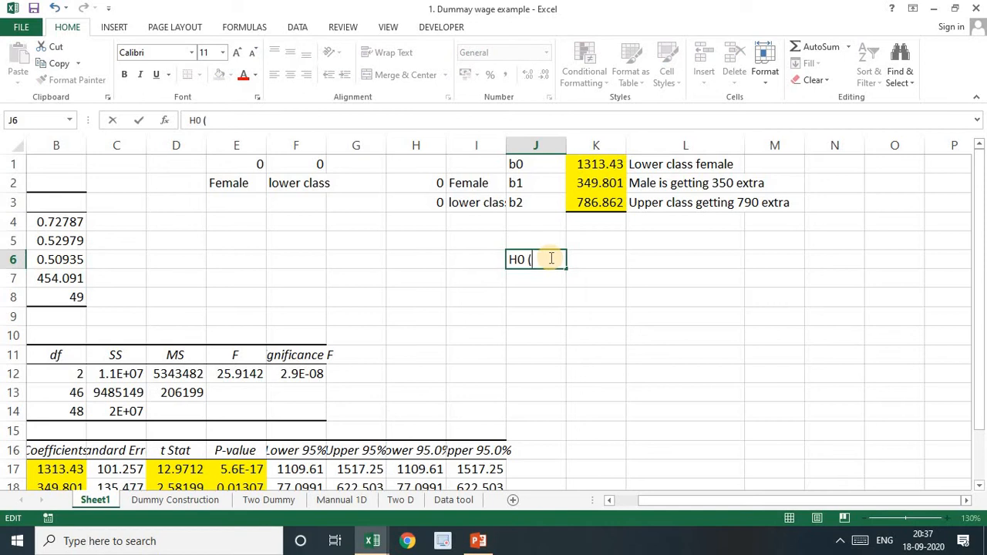
text(b))
key(BackSpace)
text(1)
text())
key(Tab)
Step: Enter "No gender descrimination" in K6 and auto-fit column K to its contents
text(No)
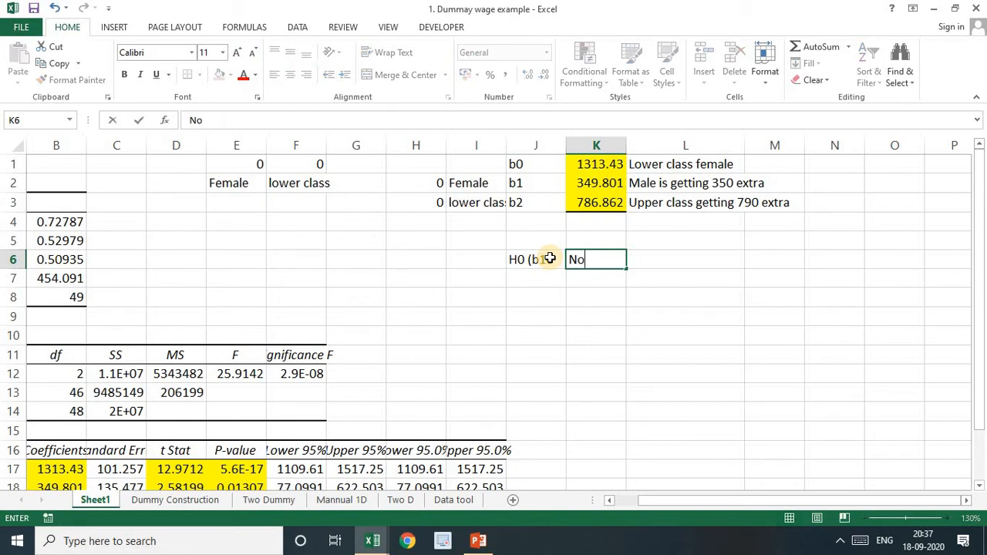
text( gender d)
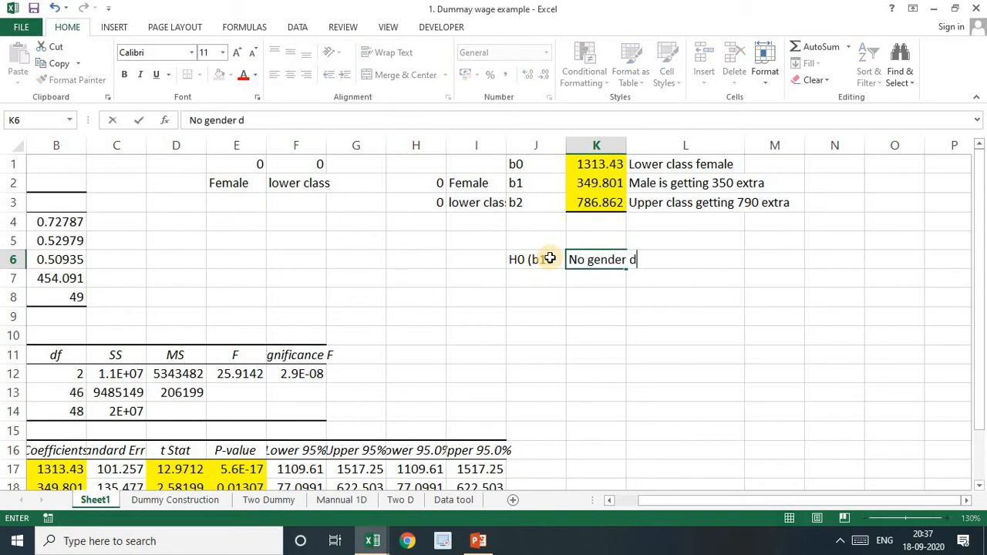
text(escrimination)
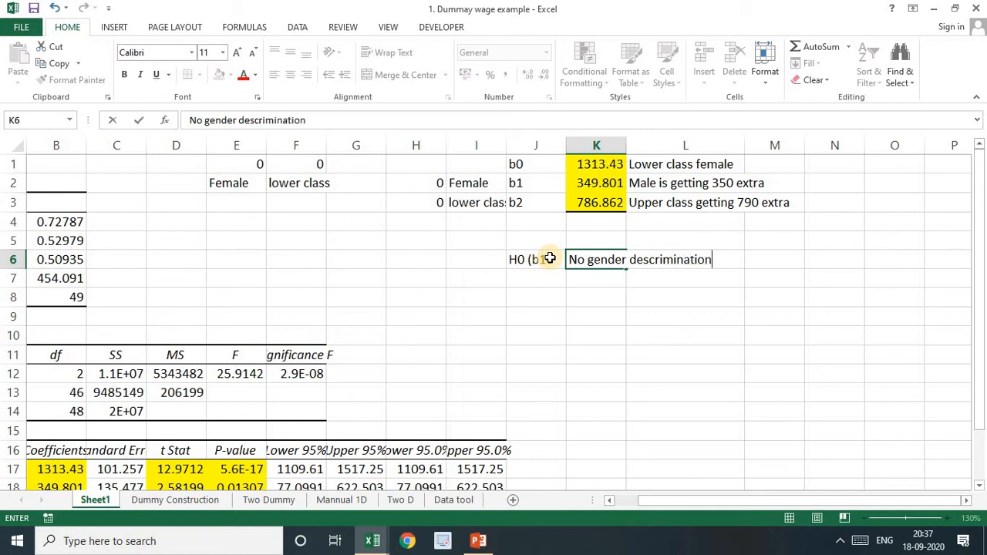
key(Return)
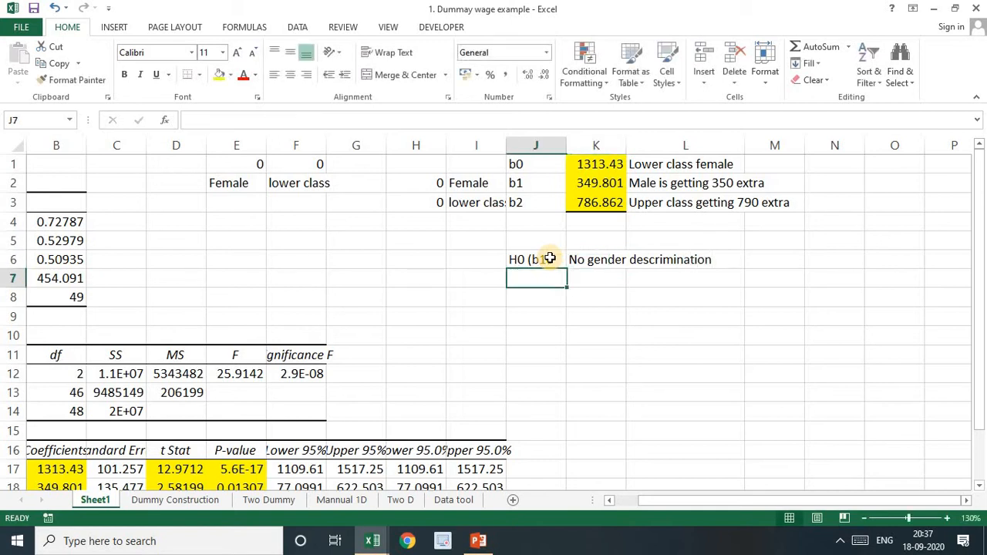
double_click(627, 146)
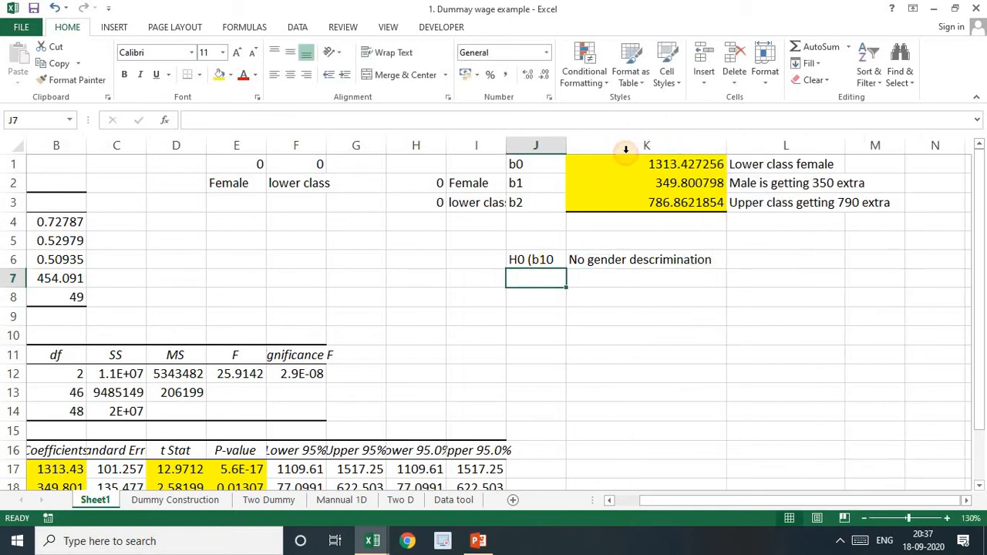
Step: Correct the ending of the J6 label so it reads "H0 (b1)"
double_click(553, 260)
key(BackSpace)
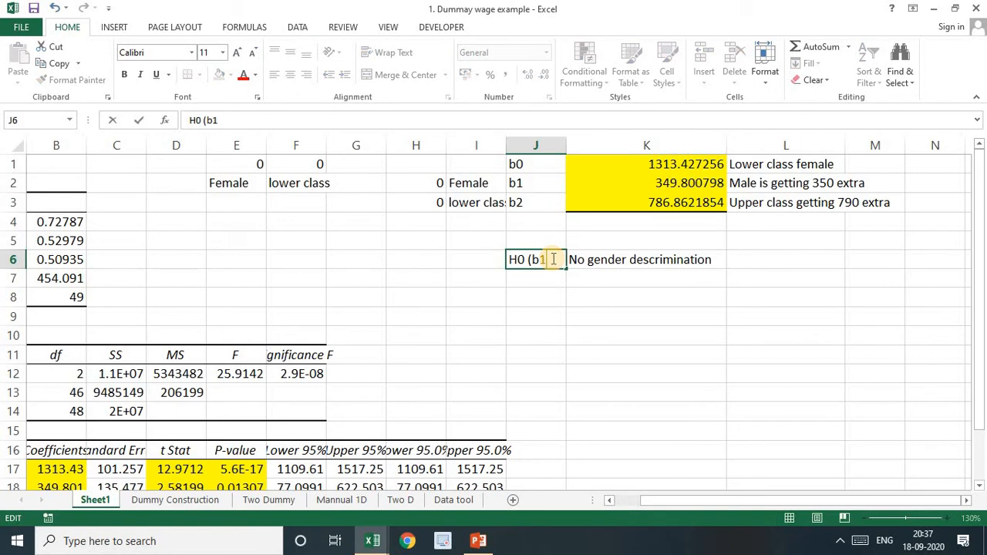
text())
key(Return)
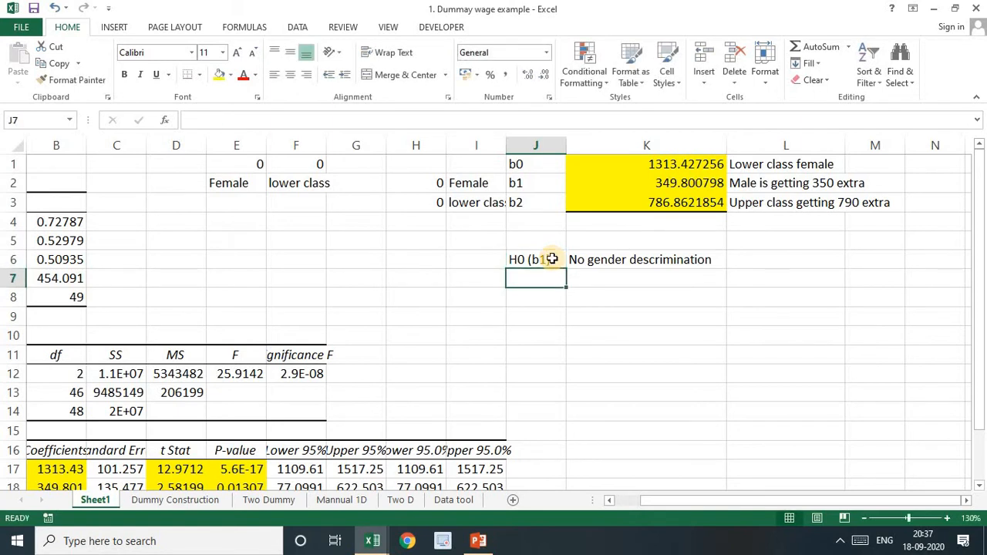
Step: Label cell J7 as "H0 (b2)" for the caste coefficient's null hypothesis
text(H0 ()
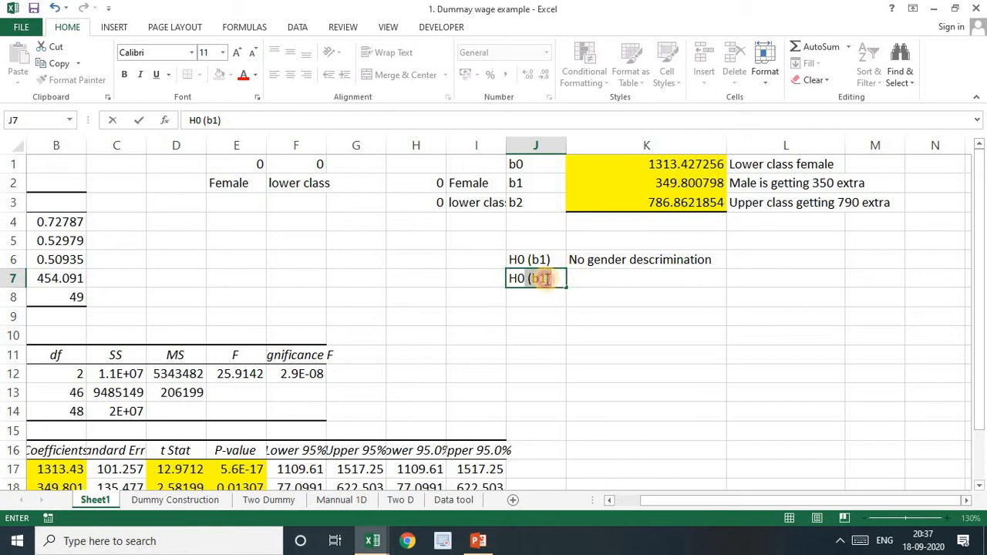
click(546, 279)
key(BackSpace)
text(2)
key(Tab)
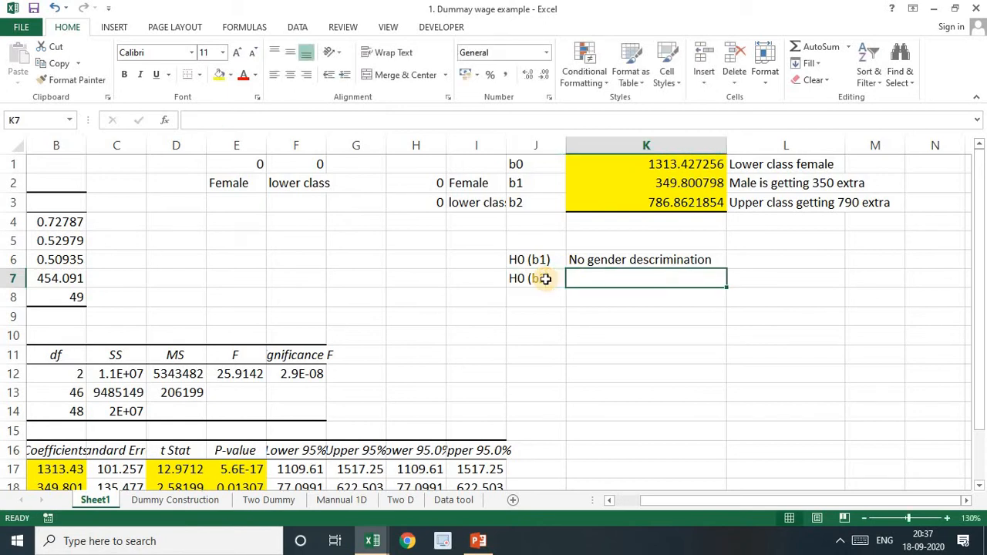
Step: State the b2 null hypothesis in K7 as "No caste descrimination"
text(No caste )
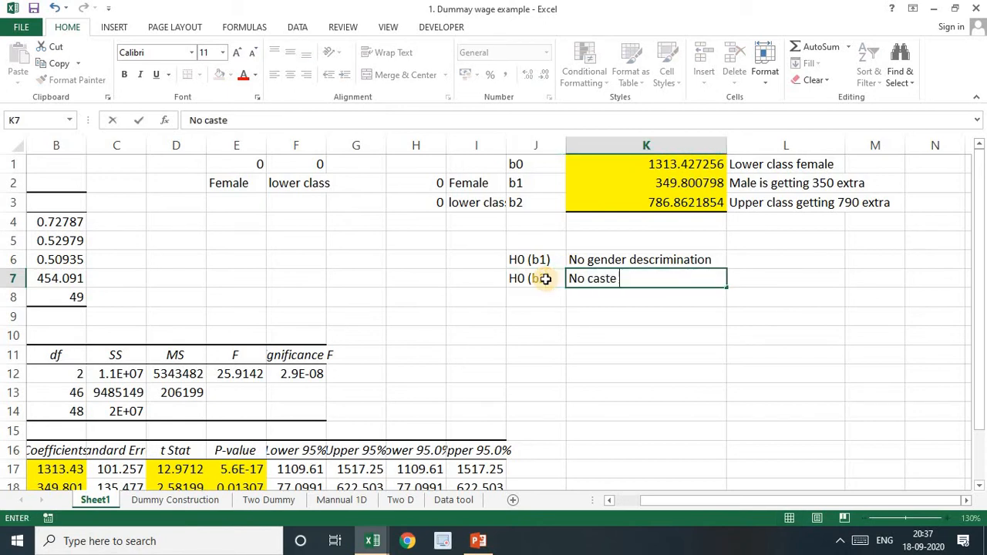
text(descrim)
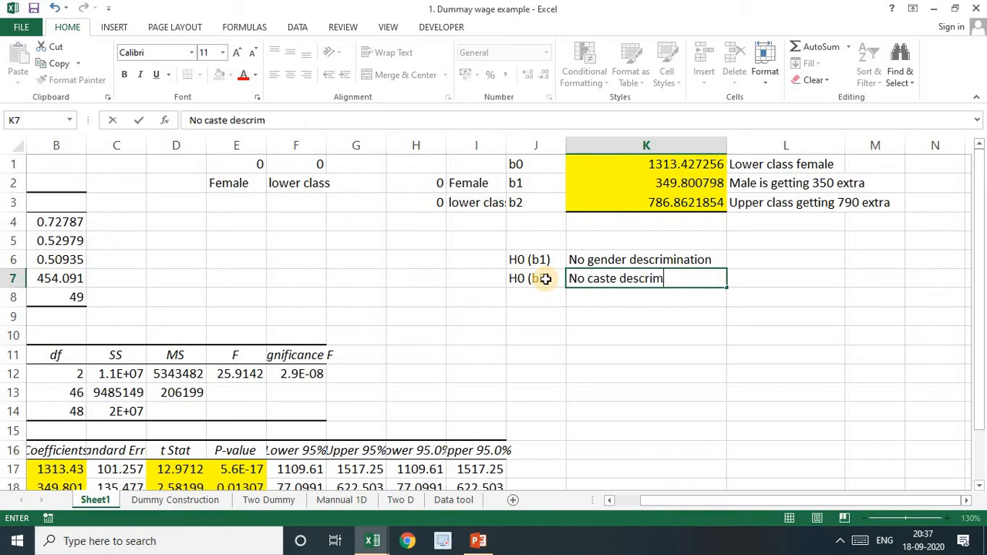
text(a)
key(BackSpace)
text(ination)
key(ctrl+Return)
click(544, 297)
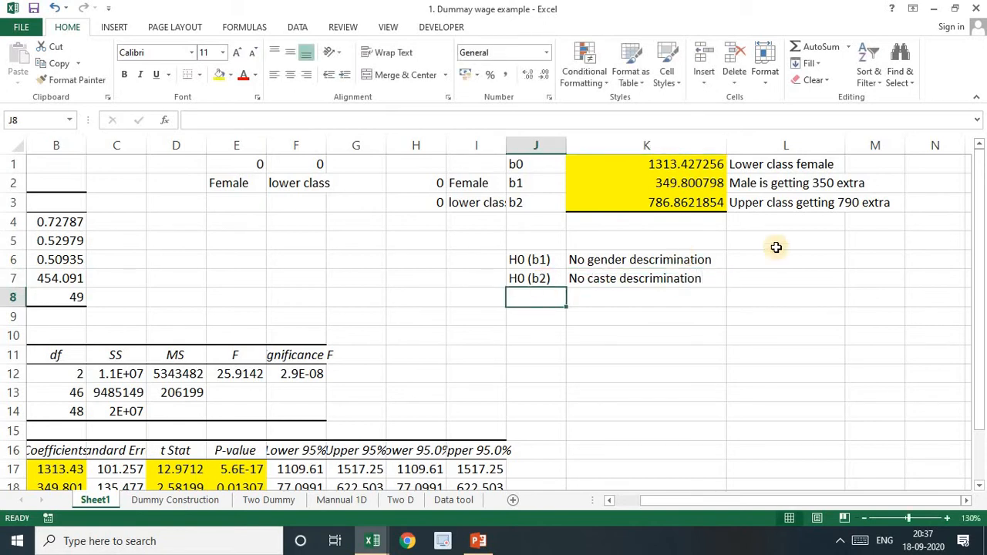
Step: Add the column headings "t" in L5 and "p" in M5 above the hypothesis rows
click(787, 242)
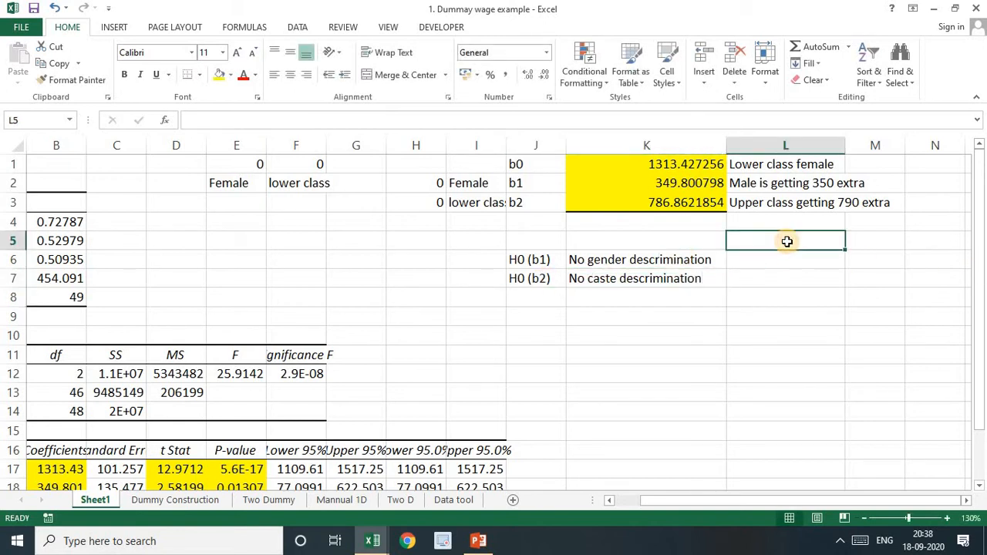
text(t)
key(Tab)
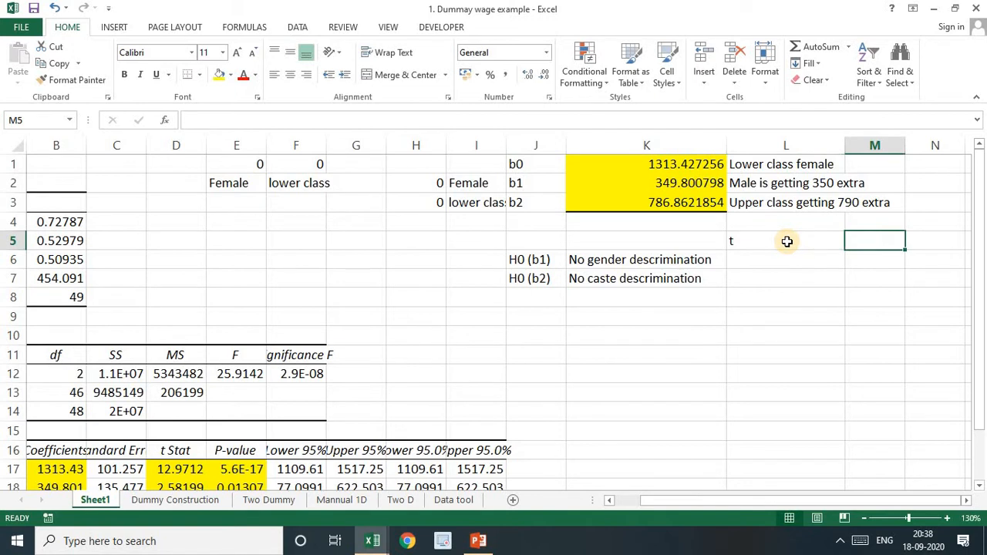
text(p)
key(Return)
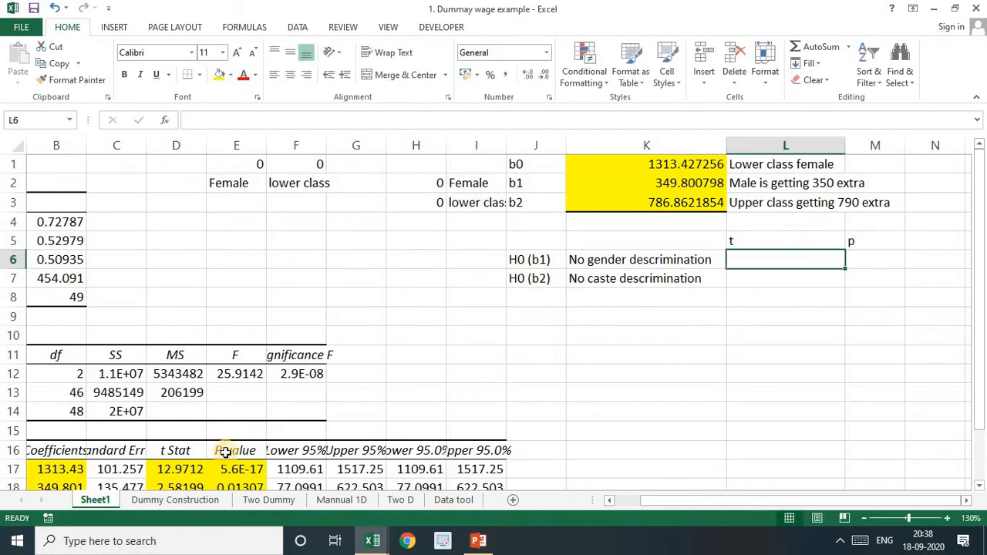
Step: Copy the t Stat and P-value figures of b1 and b2 from D18:E19 into L6:M7
drag(183, 484, 238, 448)
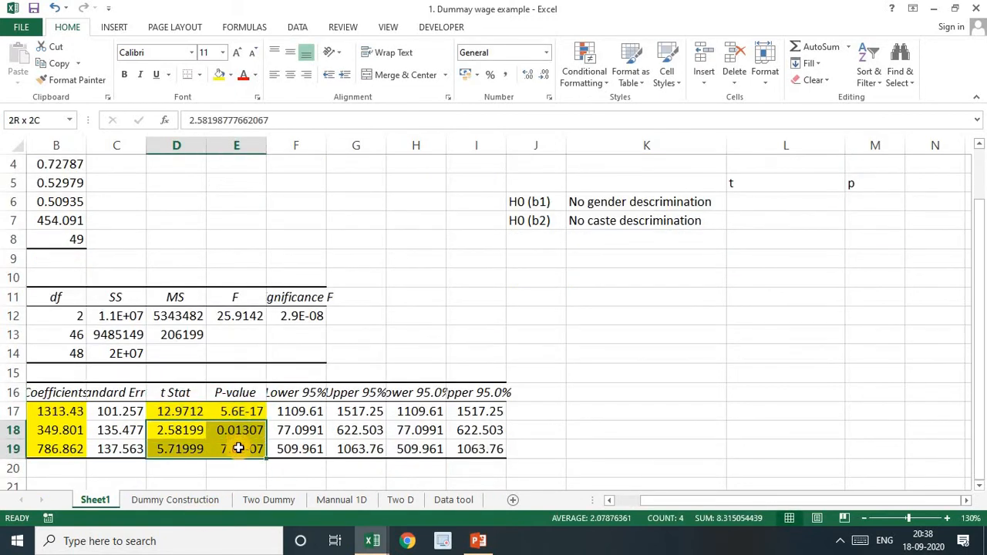
key(ctrl+c)
click(790, 202)
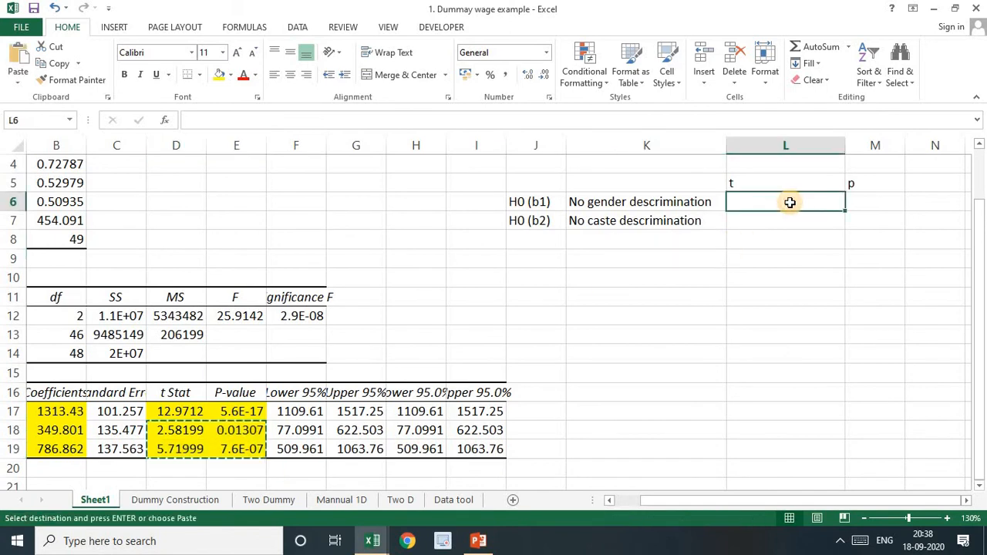
key(ctrl+v)
click(822, 271)
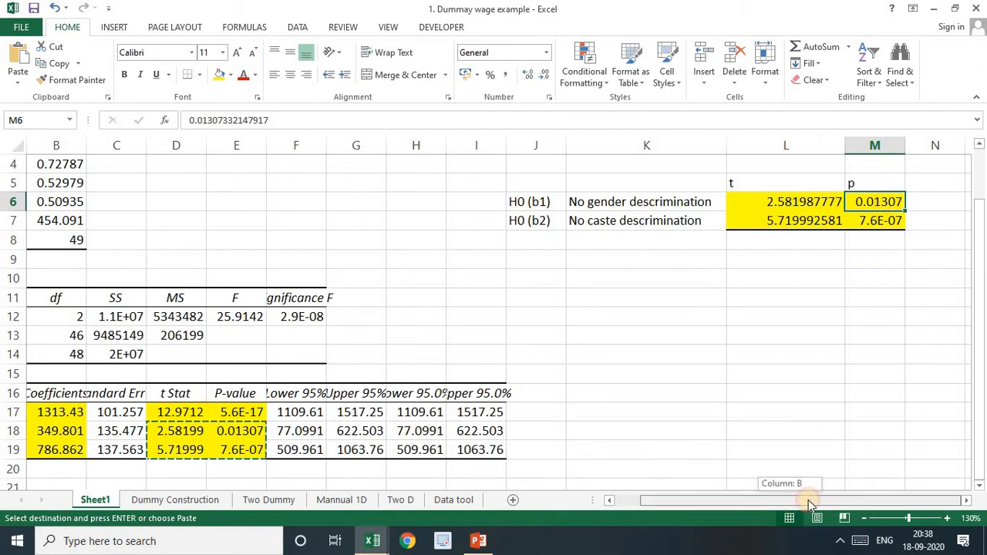
Step: Calculate the confidence level for the b1 hypothesis in N6 with the formula =1-M6
click(920, 202)
text(=)
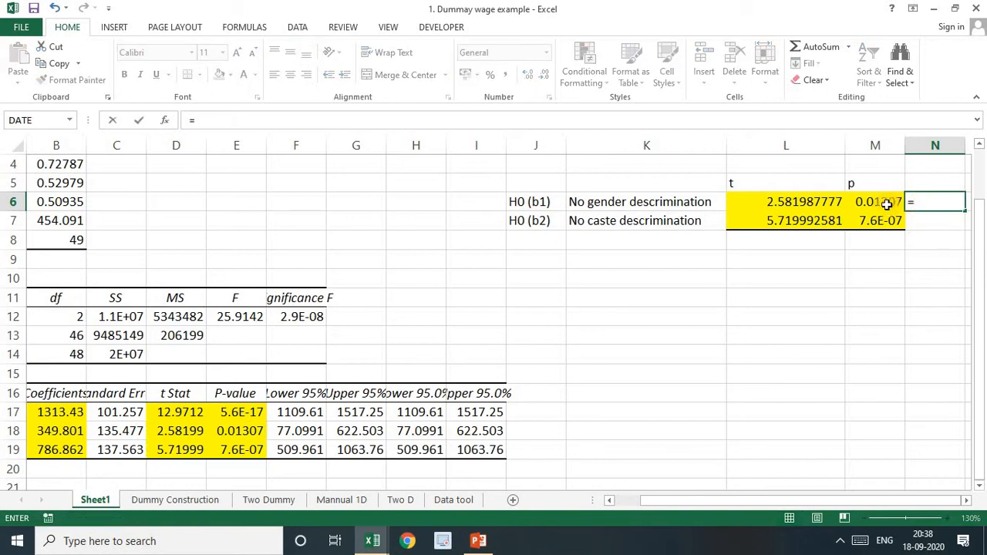
text(1-)
click(879, 202)
key(Return)
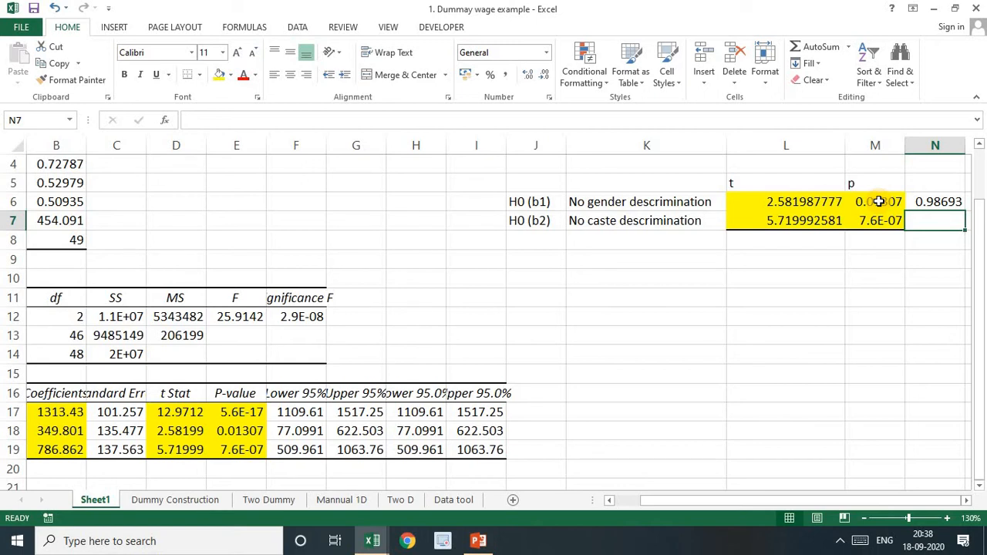
Step: Calculate the confidence level for the b2 hypothesis in N7 with the formula =1-M7
text(=)
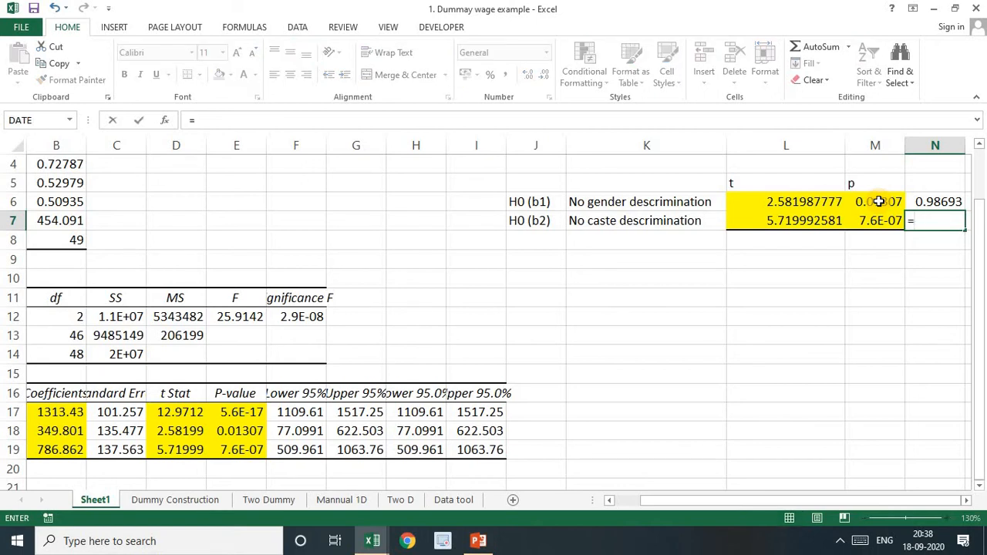
text(1-)
click(870, 217)
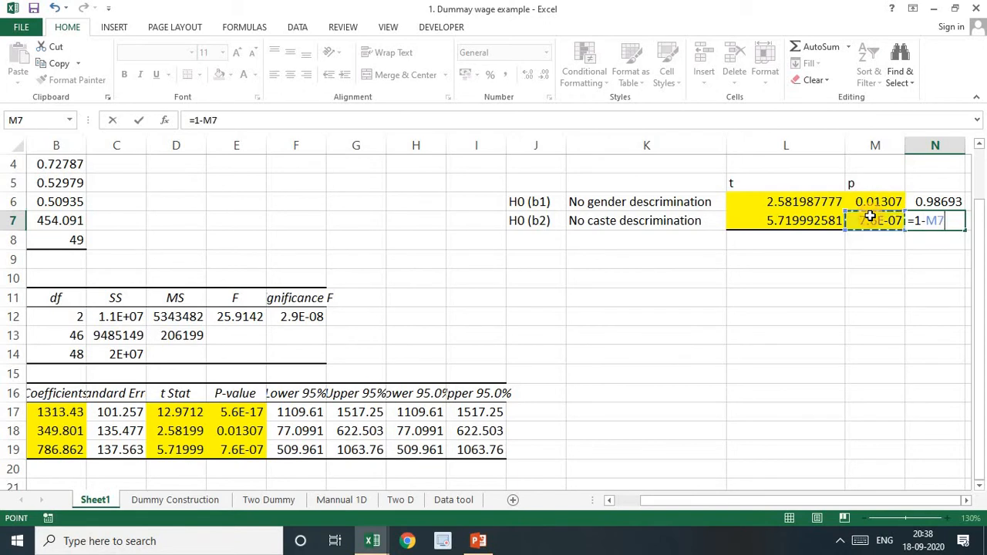
key(Return)
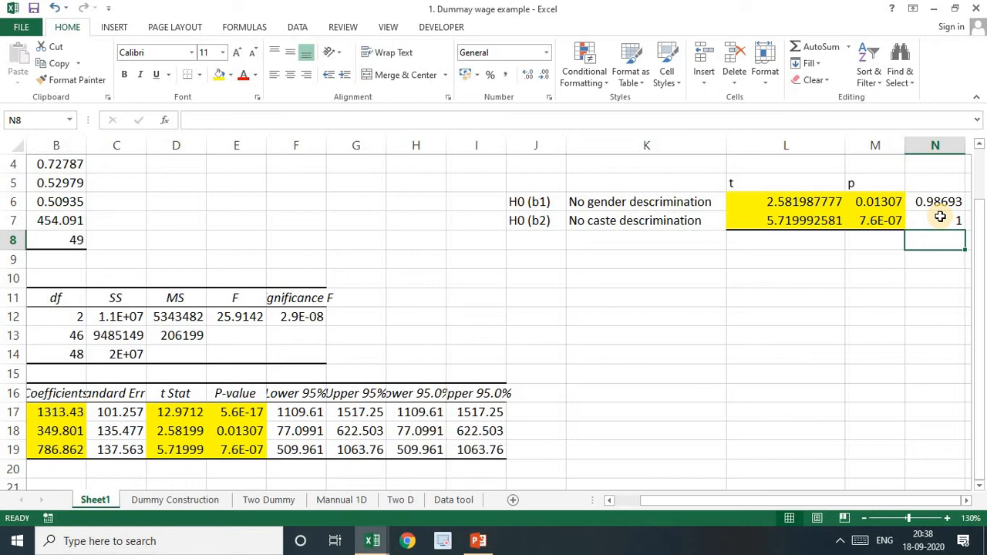
Step: Enter the joint hypothesis label "H0 (b1=b2)=0" in J8 and fit column J to its contents
click(228, 298)
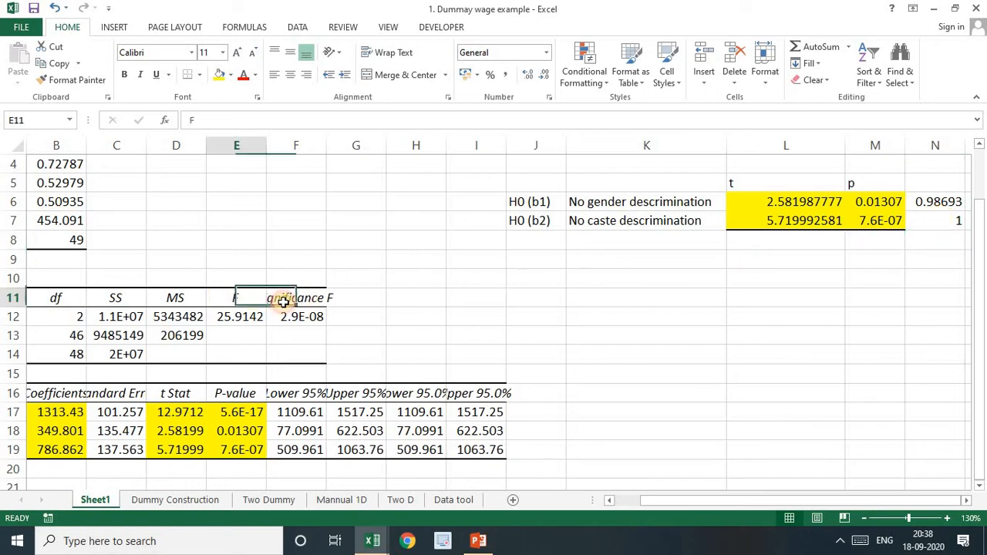
shift+click(298, 316)
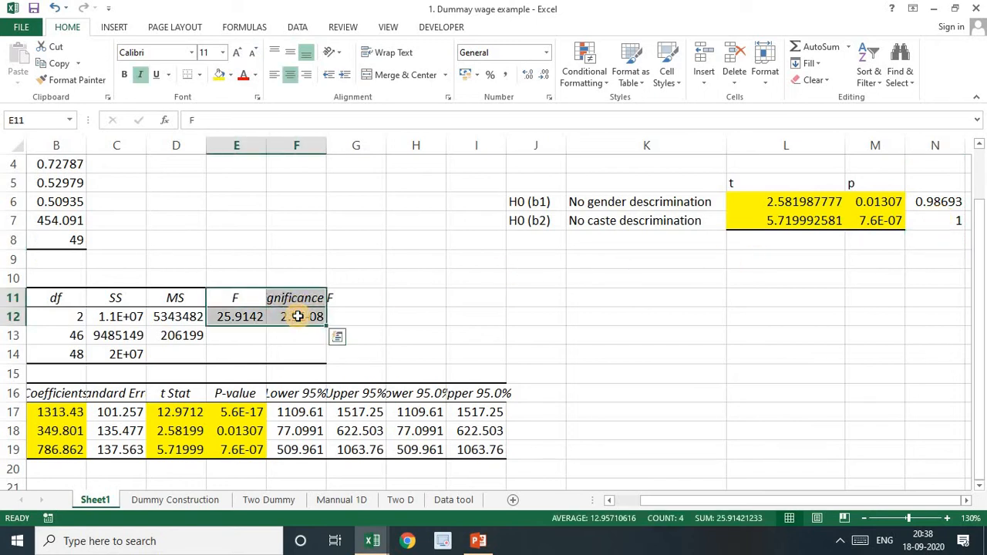
click(527, 240)
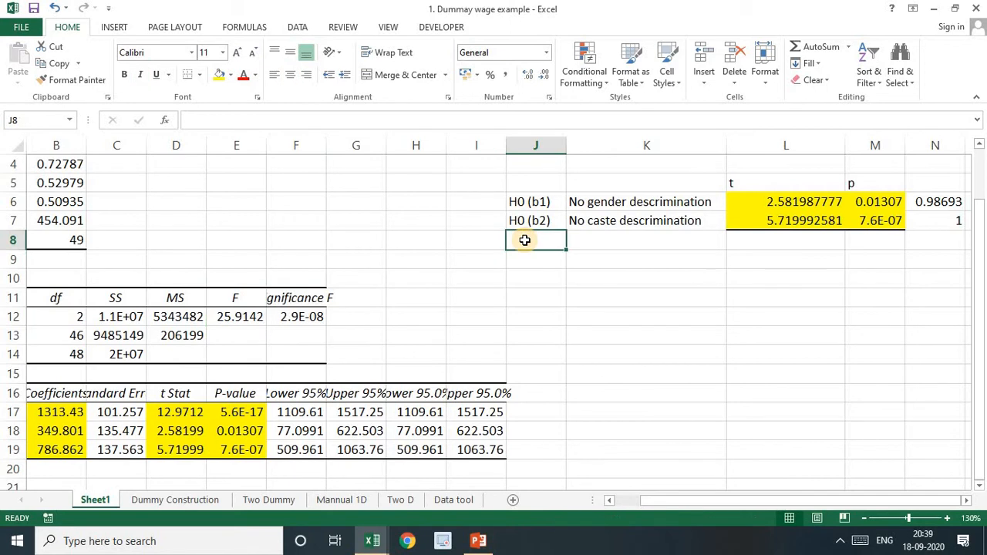
text(H)
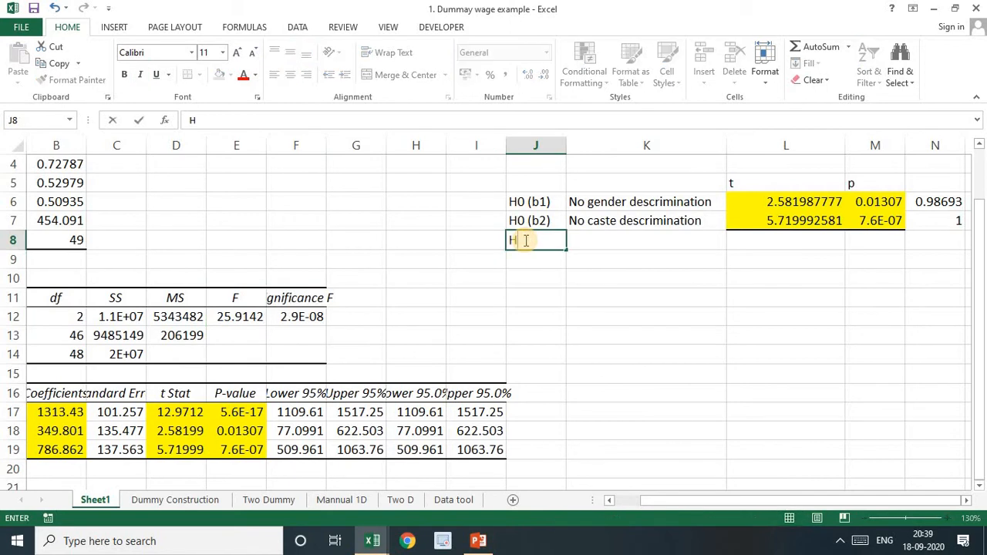
text(0 (b1))
key(BackSpace)
text(=b2))
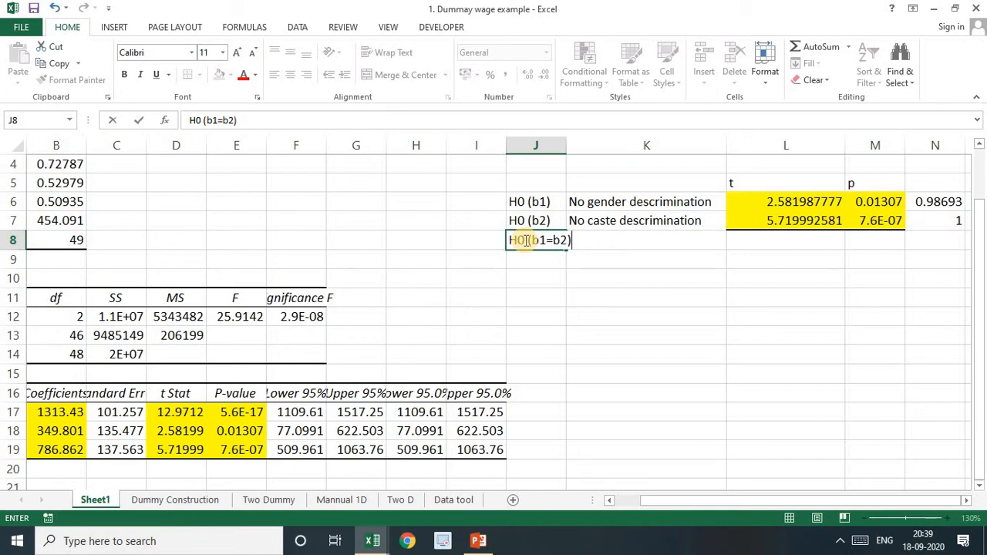
text(=0)
key(Tab)
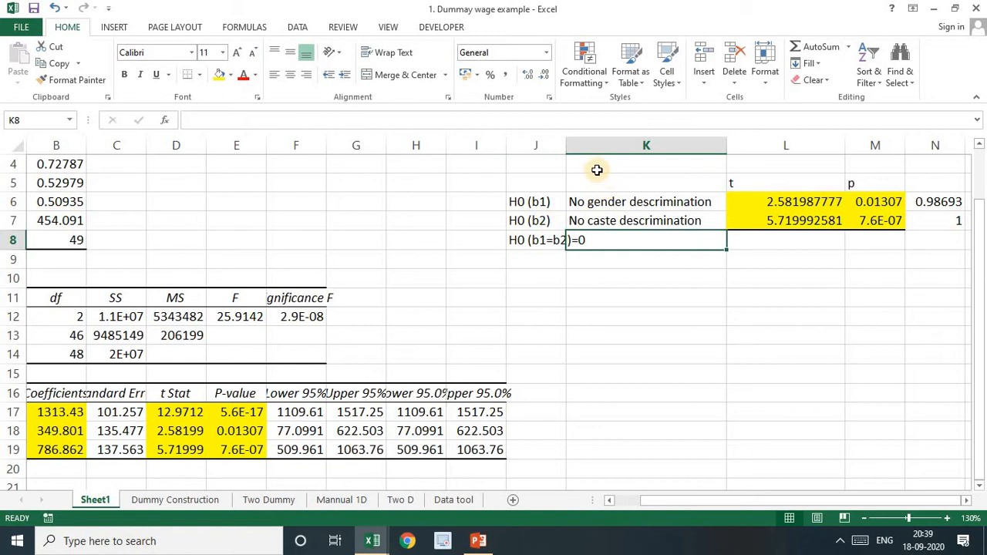
double_click(566, 145)
Step: Describe the joint hypothesis in K8 as "There is no gender as well as caste differences" and widen column K to fit it
text(Ther)
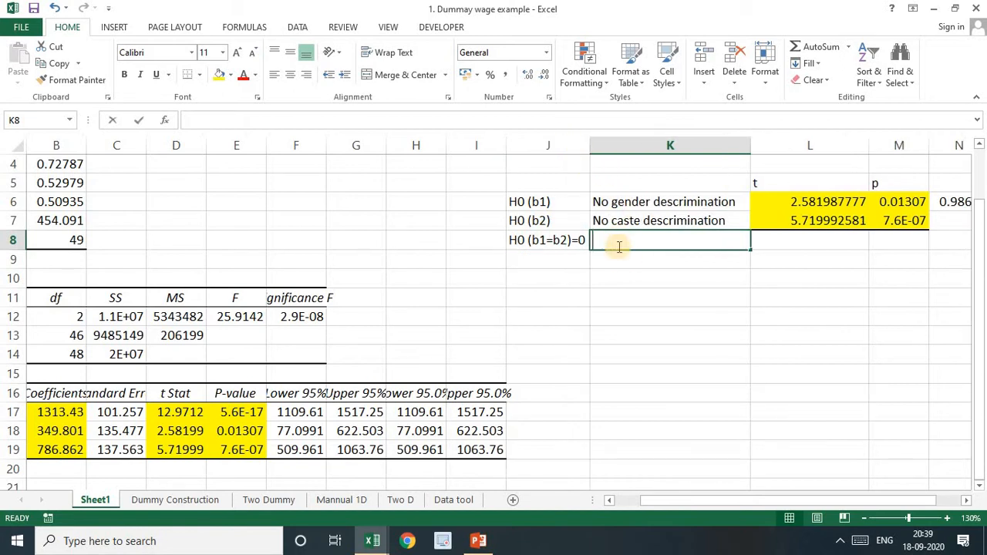
text(e is )
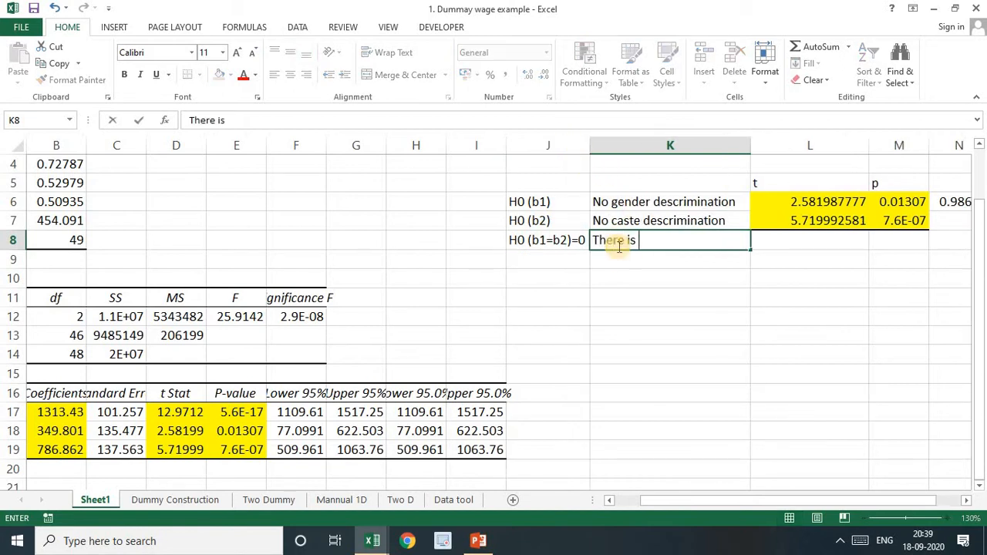
text(no gender as we)
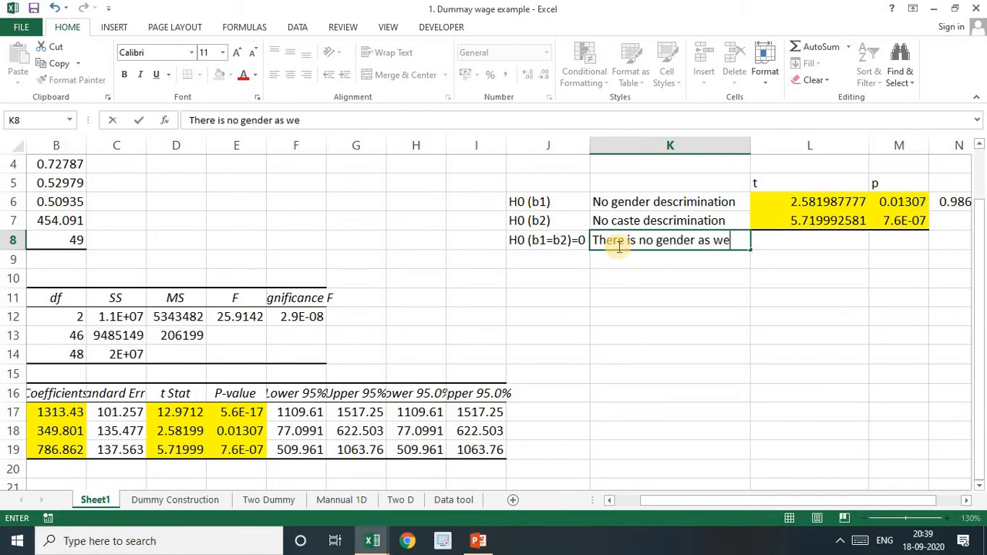
text(ll as cast)
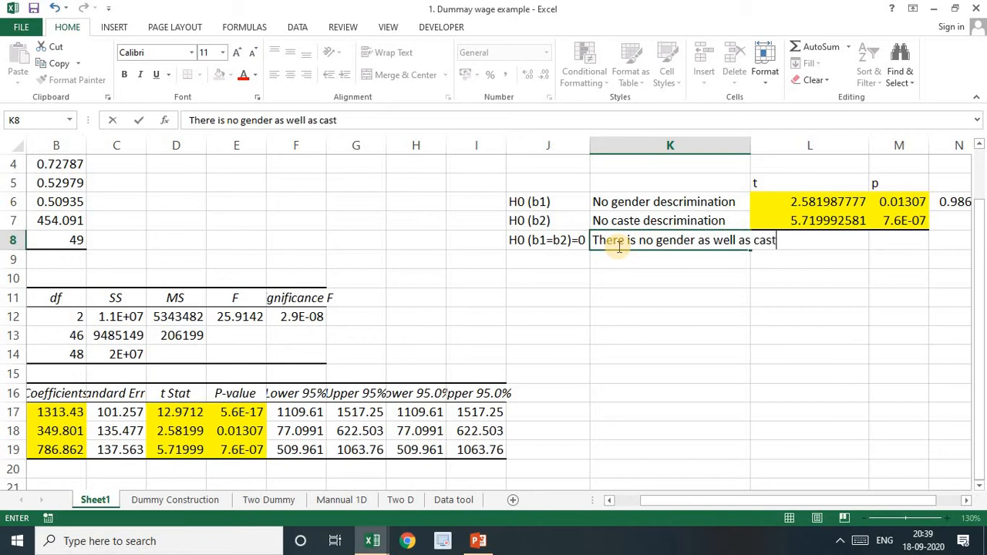
text(e differences)
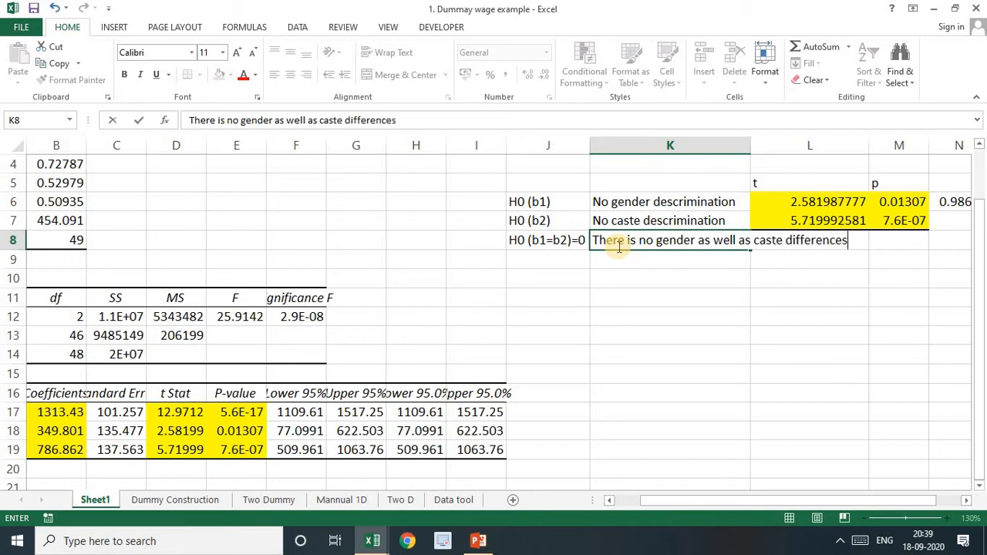
key(ctrl+Return)
key(Down)
key(Left)
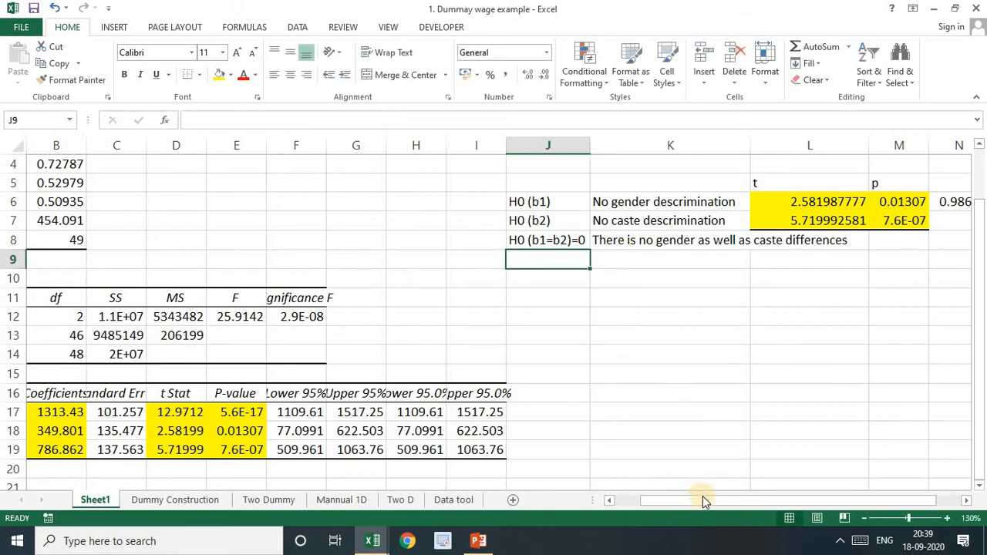
drag(703, 496, 739, 496)
click(686, 145)
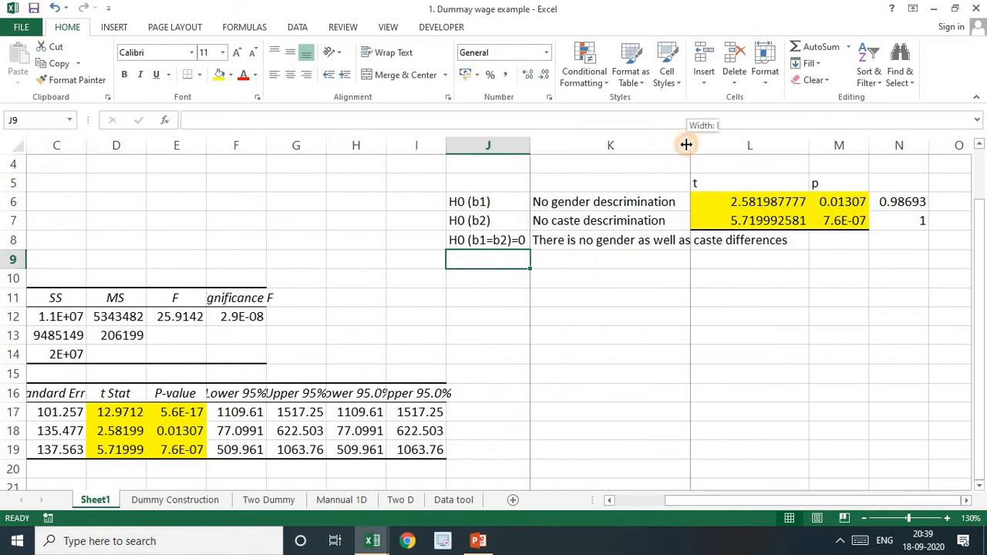
double_click(686, 145)
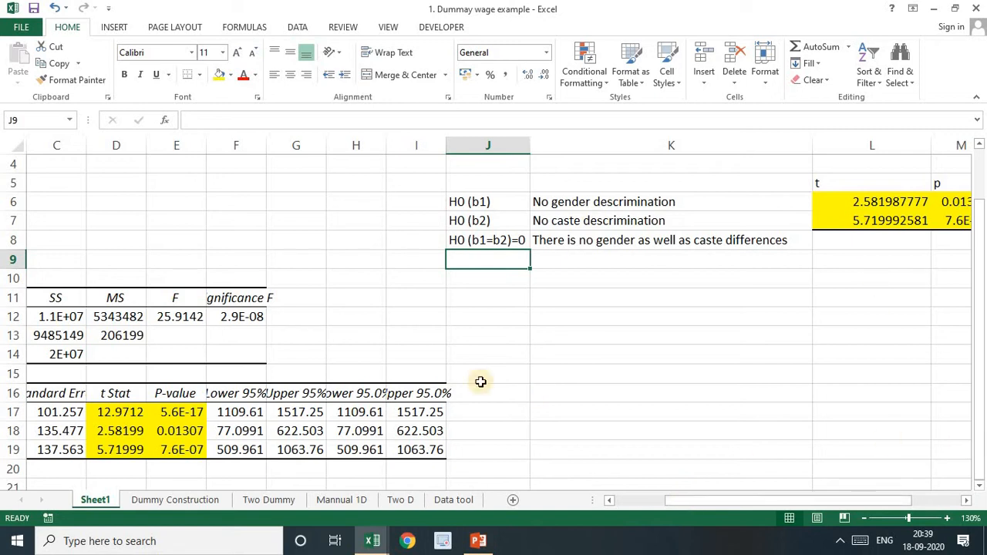
Step: Copy the F and Significance F figures from E12:F12 into L8:M8 beside the joint hypothesis
drag(199, 316, 225, 313)
key(ctrl+c)
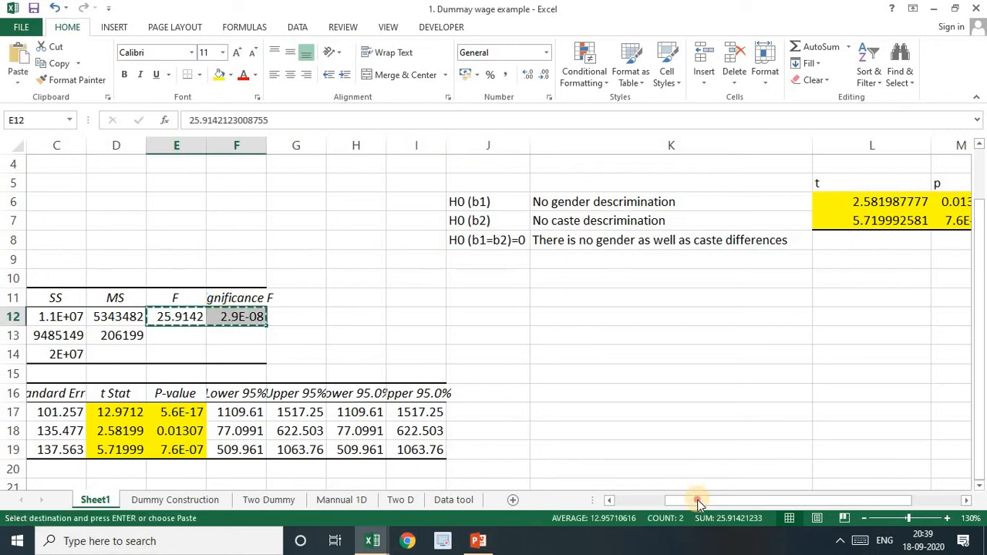
drag(697, 500, 787, 498)
click(747, 240)
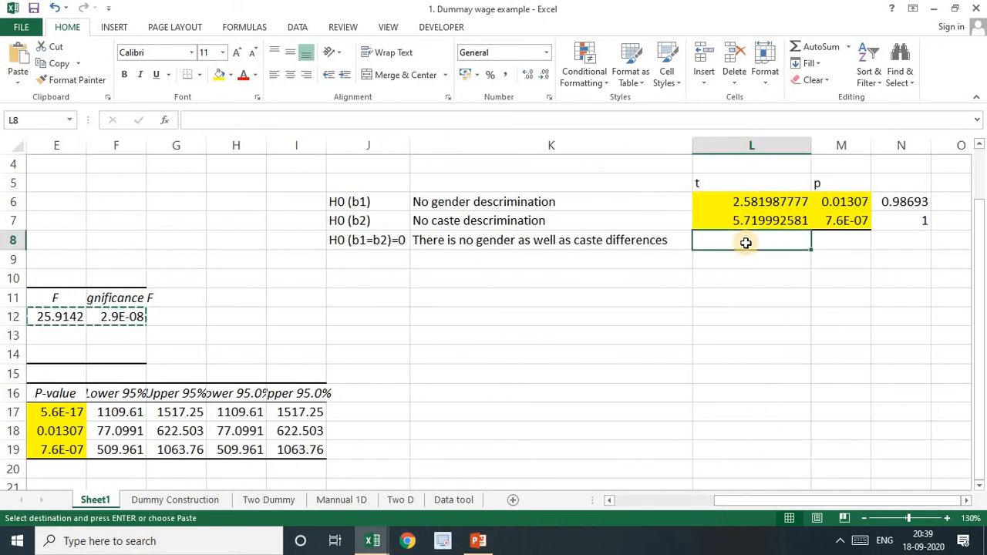
key(Return)
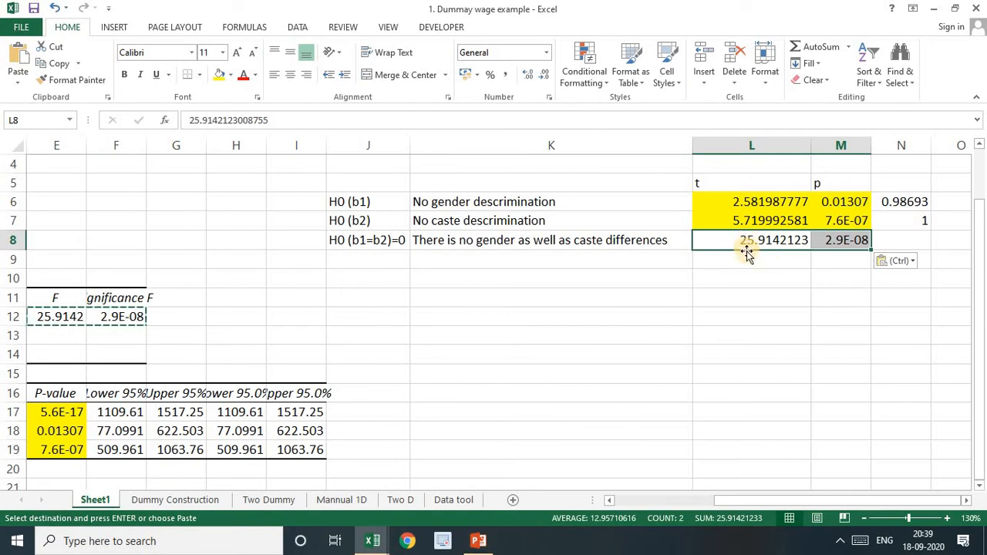
click(848, 240)
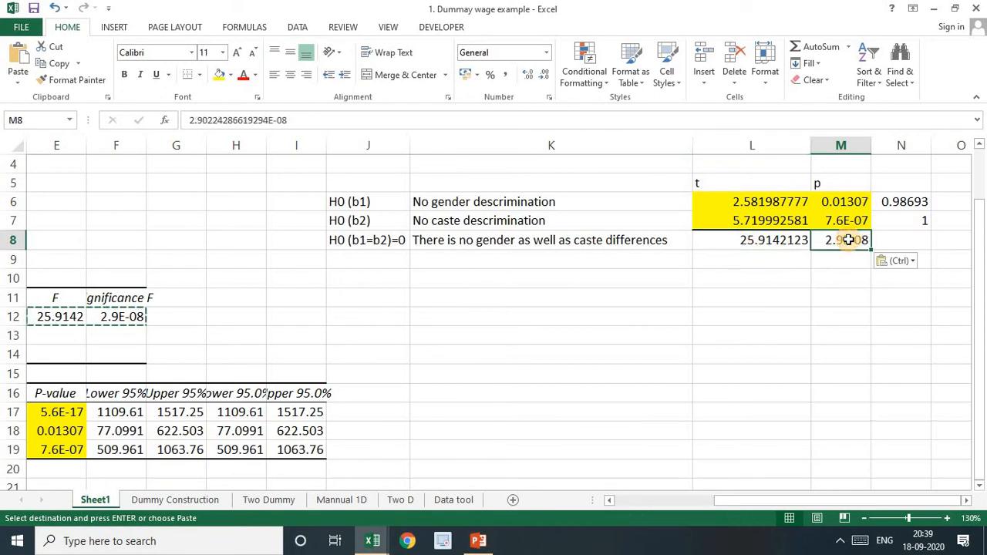
Step: Calculate the confidence level for the joint hypothesis in N8 with the formula =1-M8
click(904, 240)
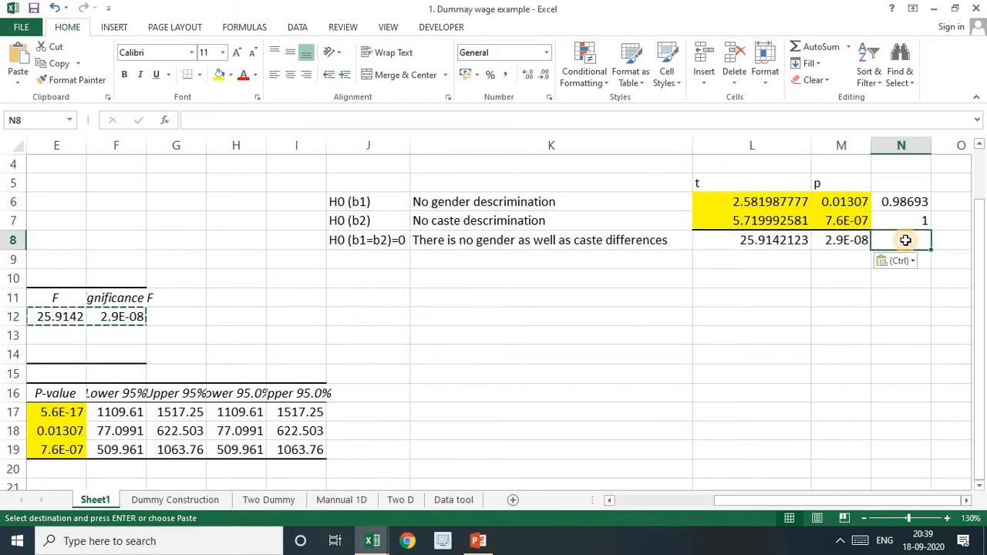
text(=)
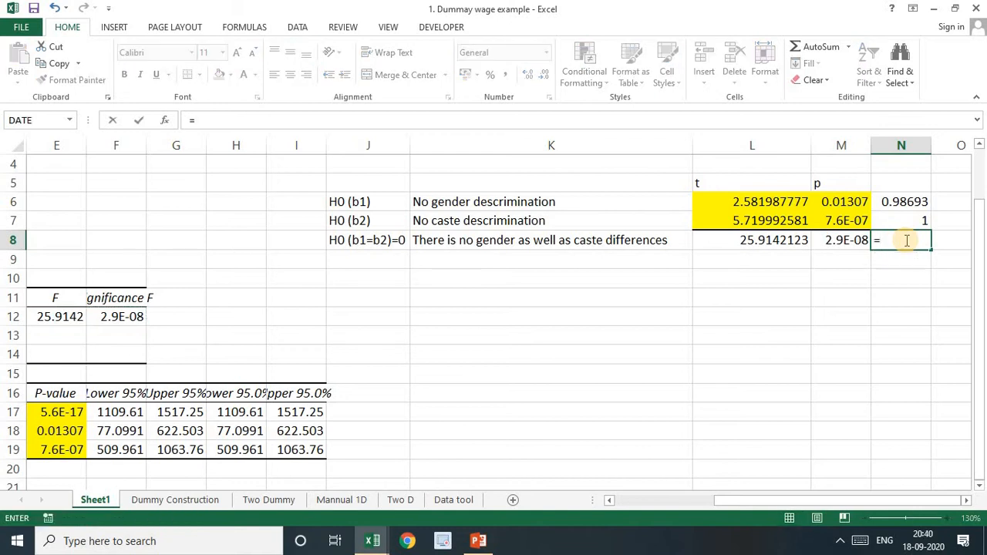
text(1-)
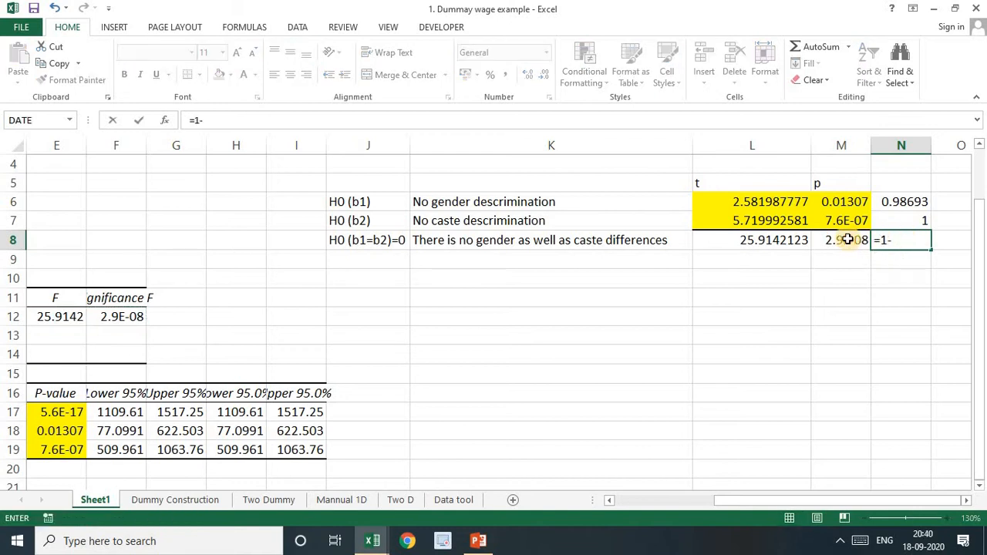
click(847, 240)
key(Return)
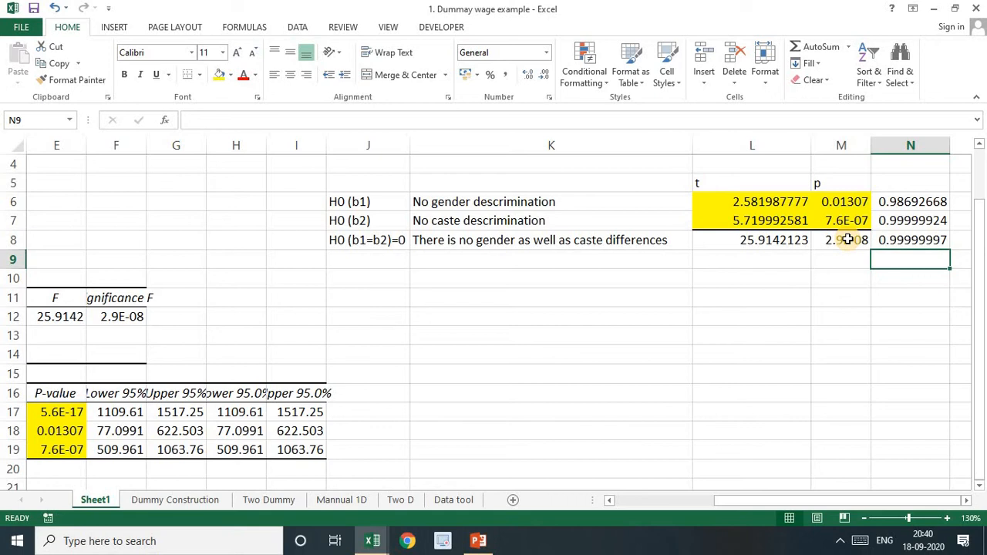
Step: Calculate the unexplained share of variation from R Square in D5 with the formula =1-B5
drag(756, 501, 567, 477)
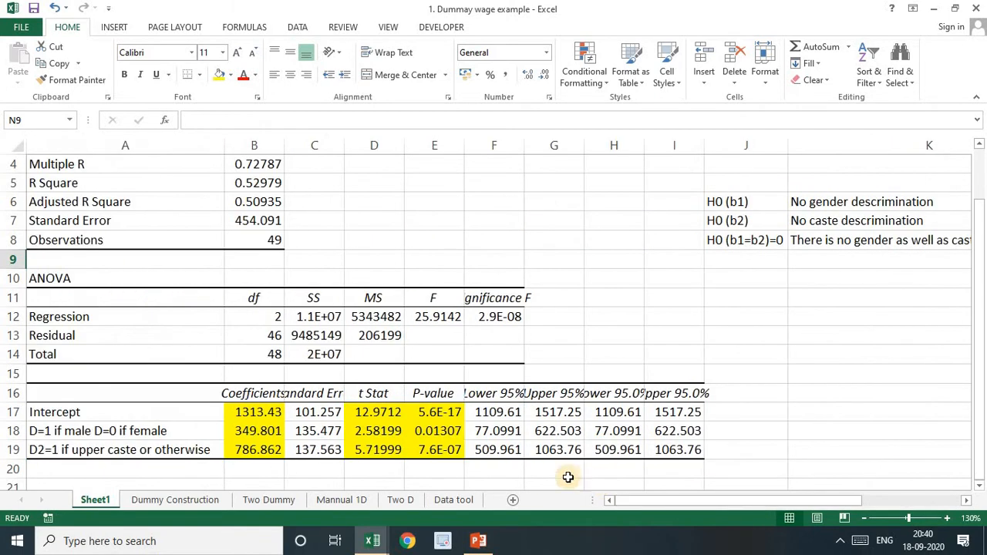
click(250, 182)
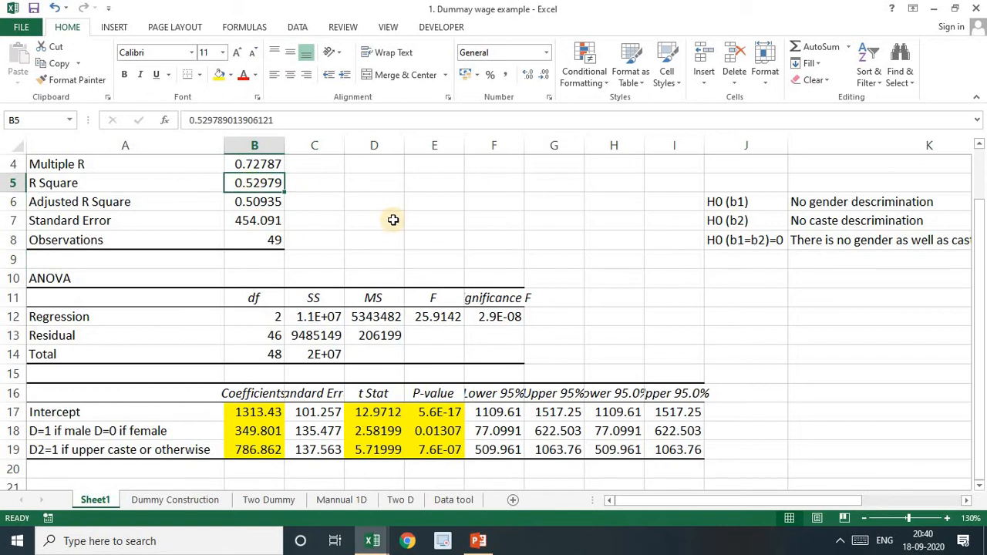
click(382, 185)
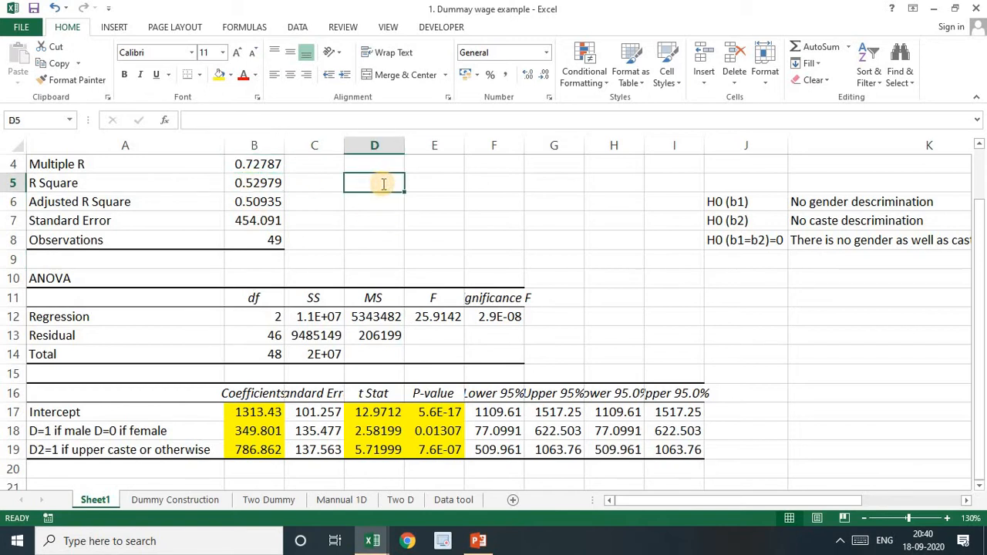
text(=1-)
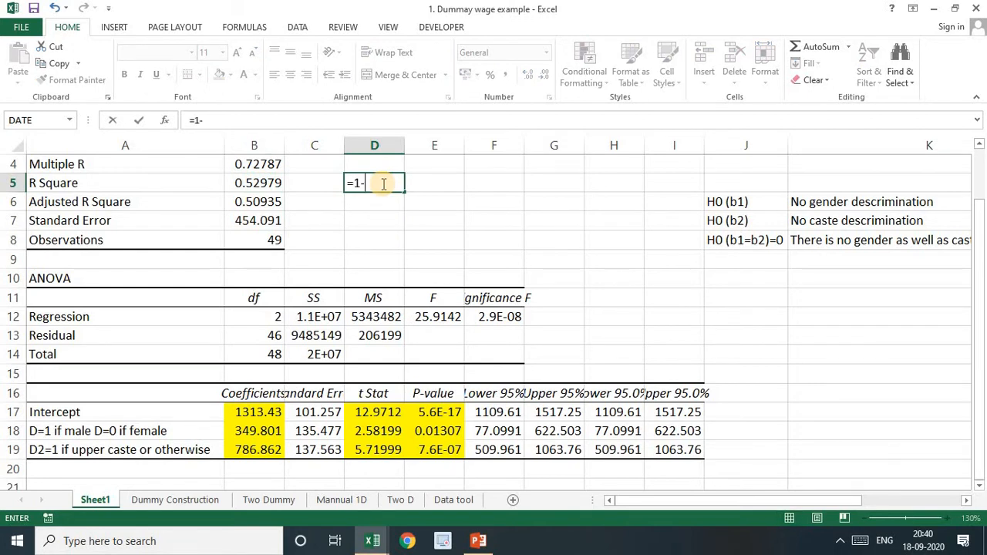
click(276, 185)
key(Return)
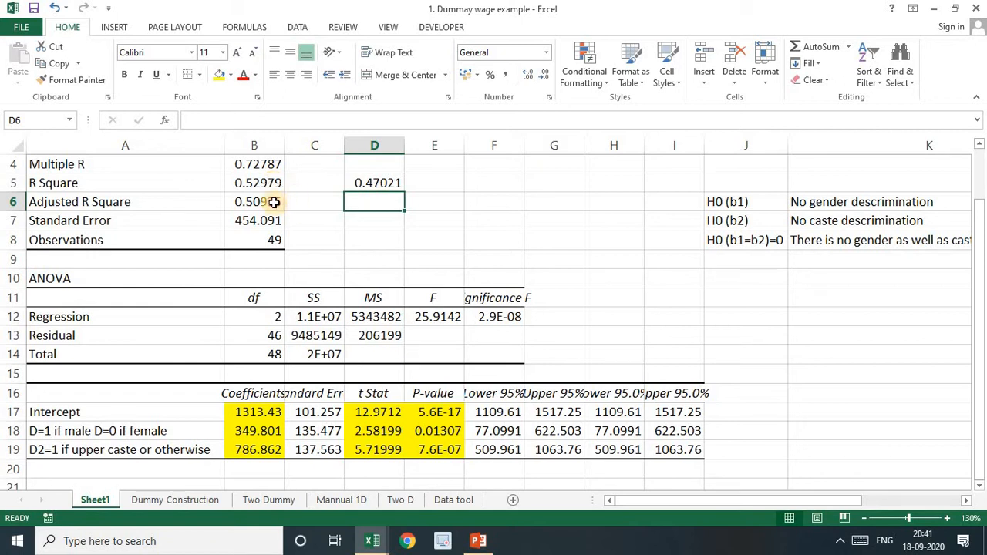
click(273, 199)
double_click(275, 202)
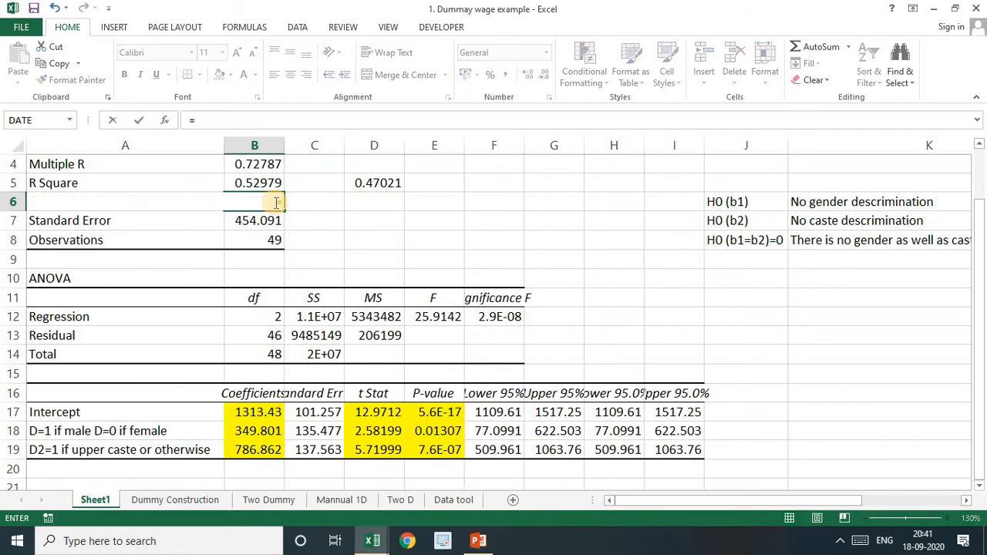
key(shift+Home)
key(Return)
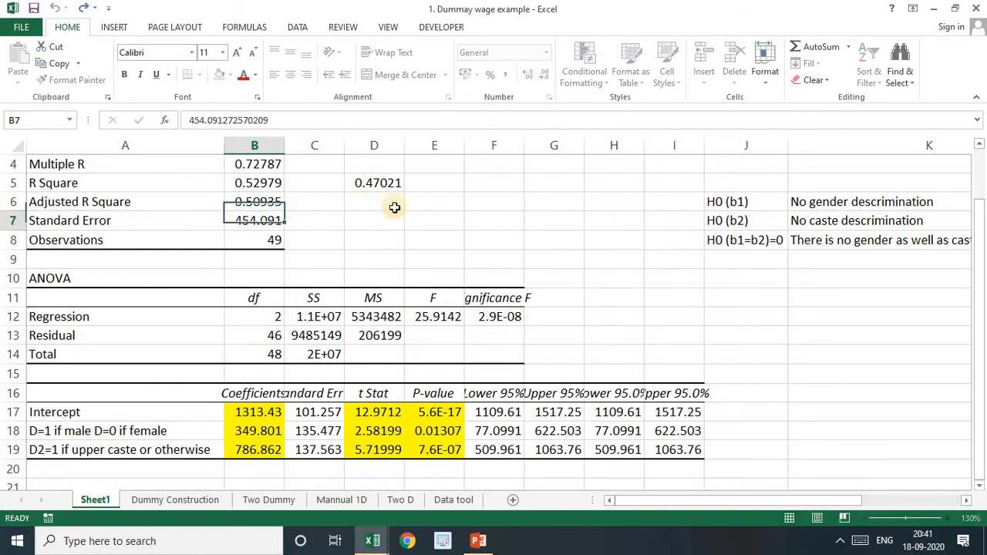
Step: Calculate the unexplained share from Adjusted R Square in D6 with the formula =1-B6
click(358, 198)
text(=)
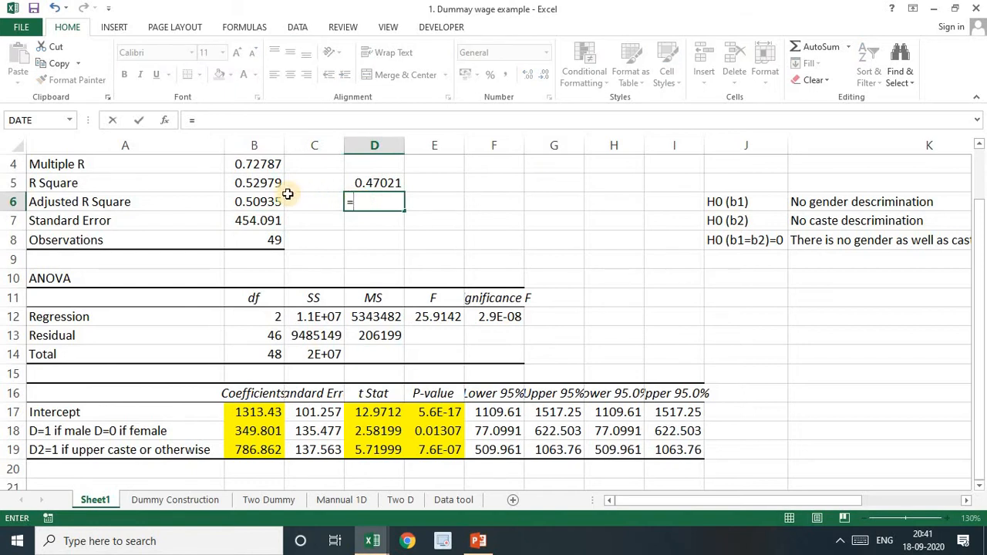
click(253, 201)
key(BackSpace)
key(BackSpace)
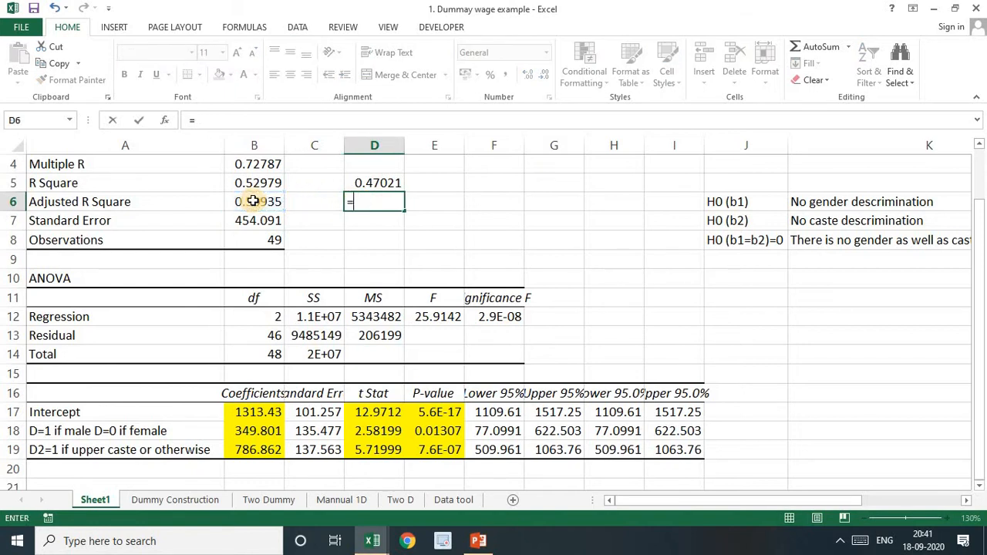
text(1-)
click(253, 201)
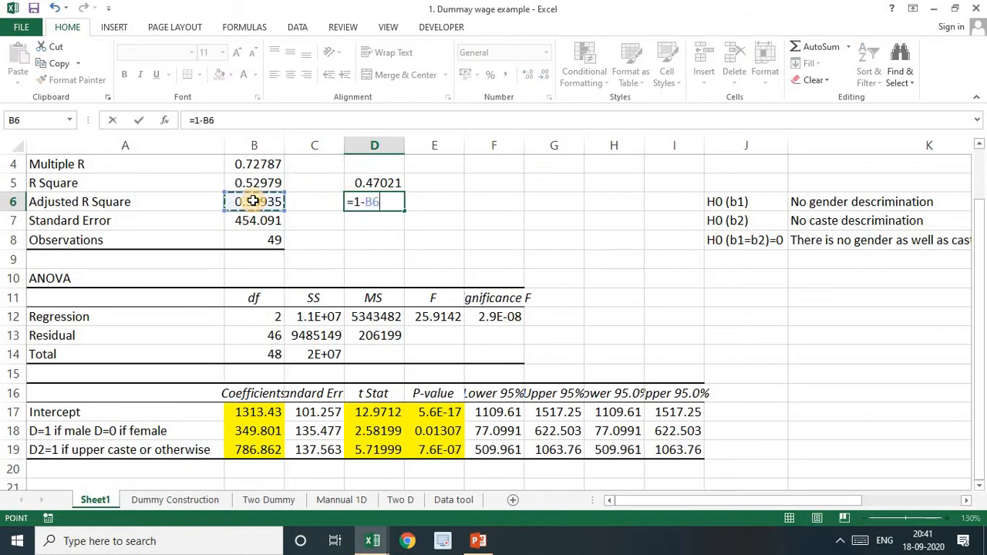
key(Return)
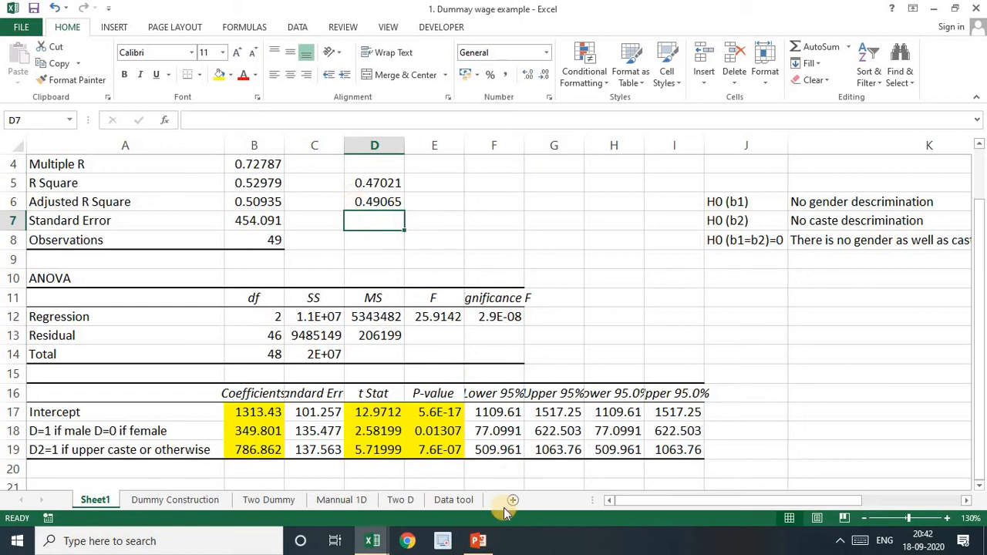
Step: Switch to the dummy variable regression presentation in PowerPoint and show the slide on qualitative and quantitative independent variables as a slide show
click(475, 543)
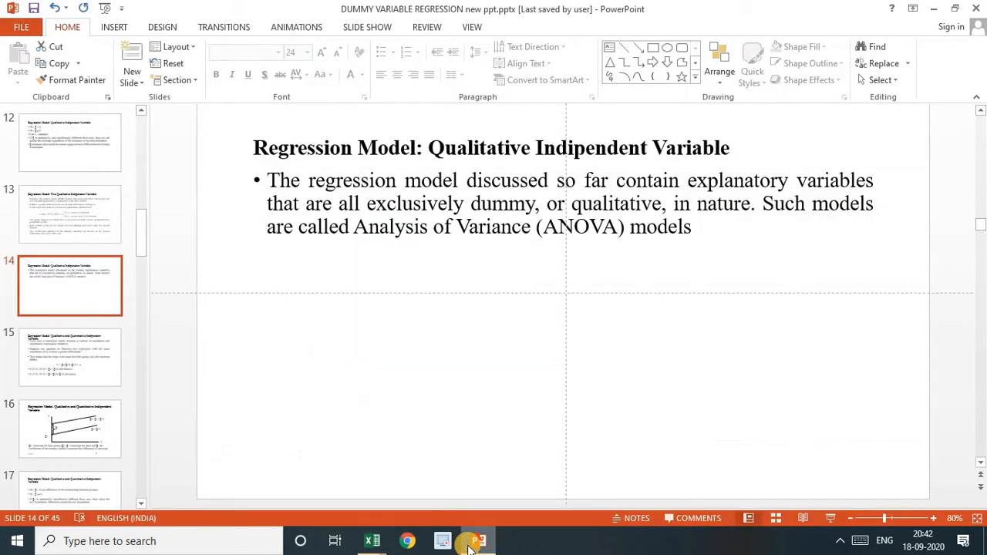
click(830, 517)
key(Right)
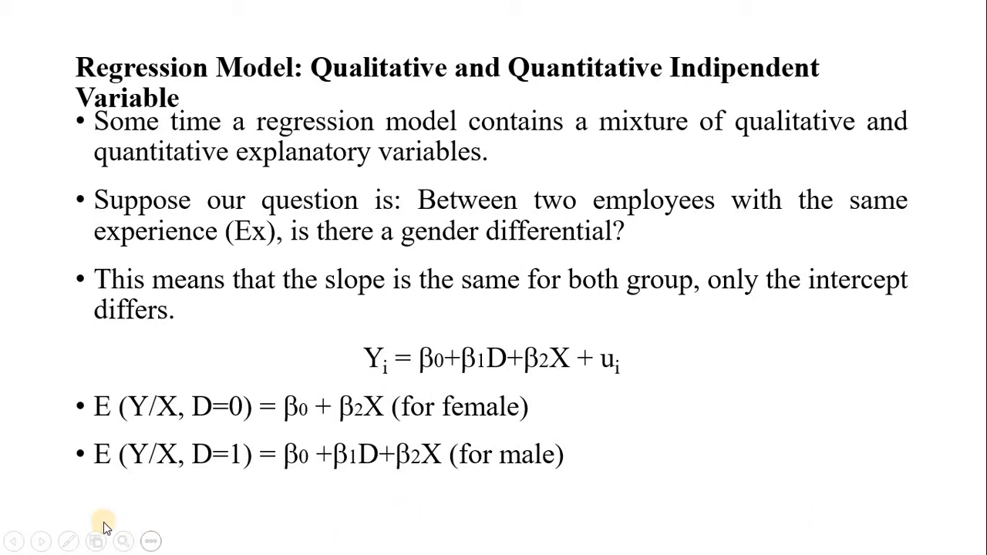
Step: Underline the words "Qualitative and Quantitative Indipendent" in the slide title with the red Pen
click(65, 541)
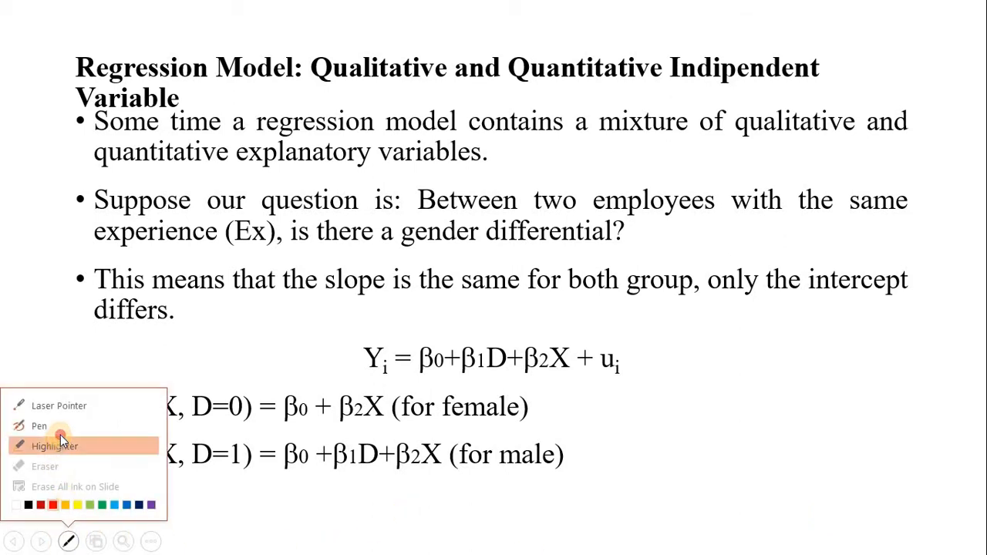
click(61, 432)
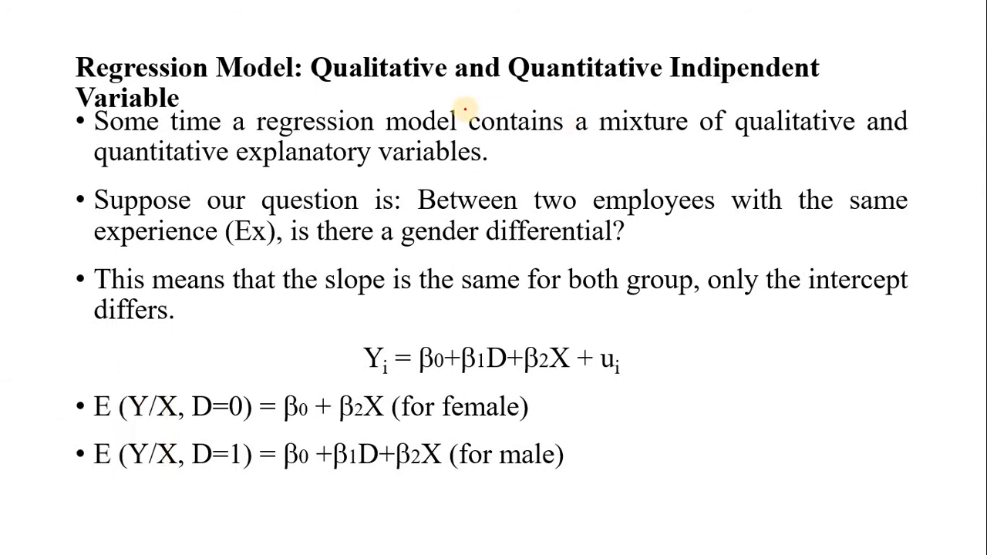
drag(320, 89, 755, 86)
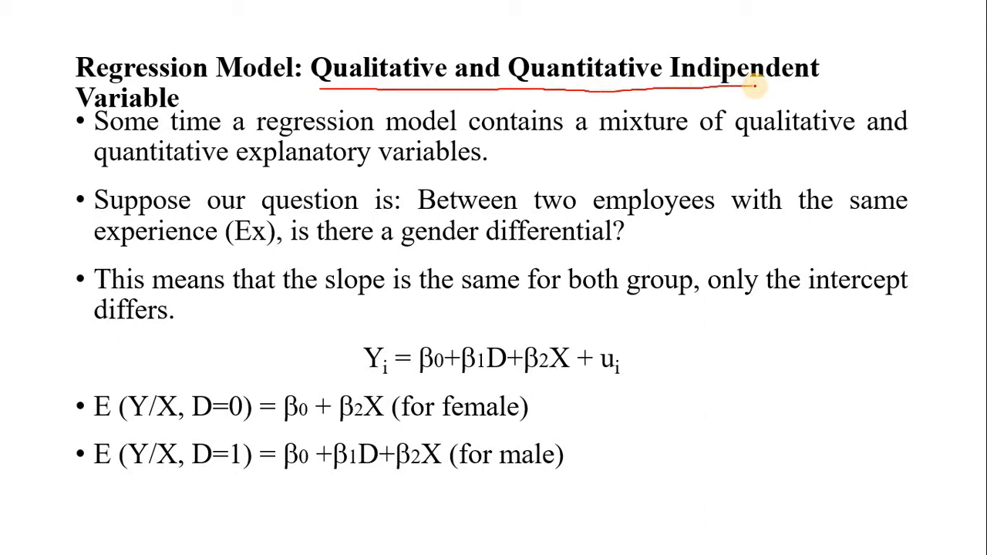
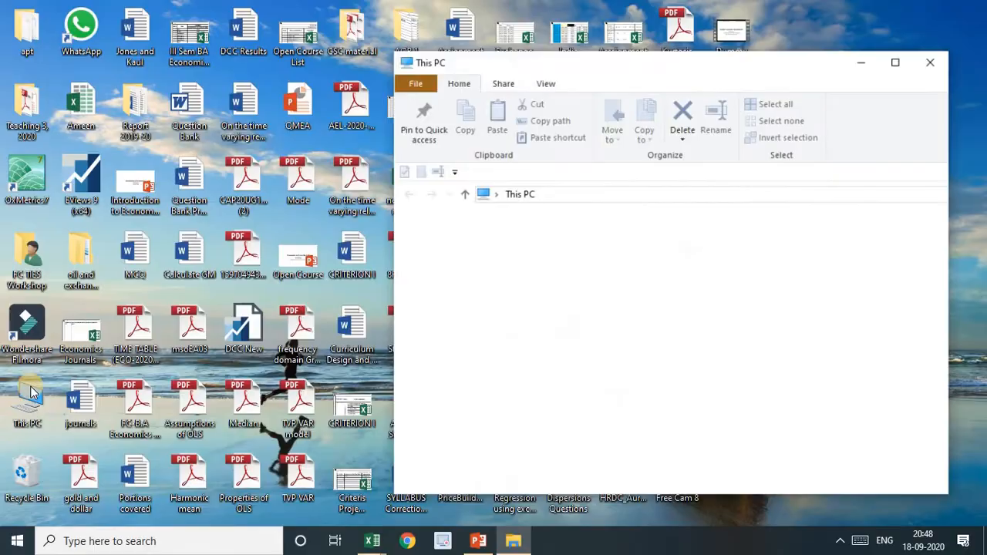
Step: Open the workbook "2. Dummy wage example with experiance" from E: > My Teaching > Econometris III and IV MA > Dummy Variable, in a maximized window
click(711, 80)
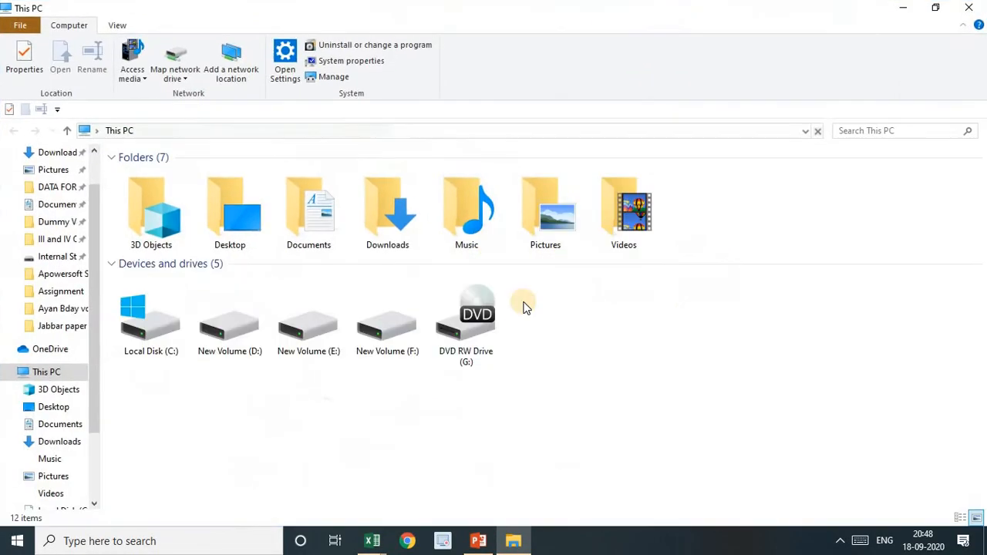
double_click(322, 351)
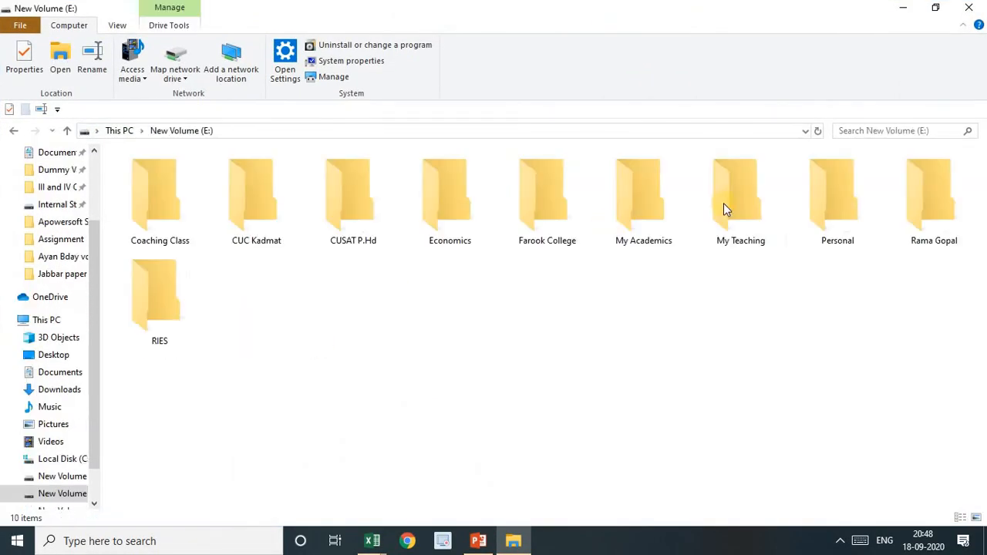
click(724, 203)
double_click(737, 216)
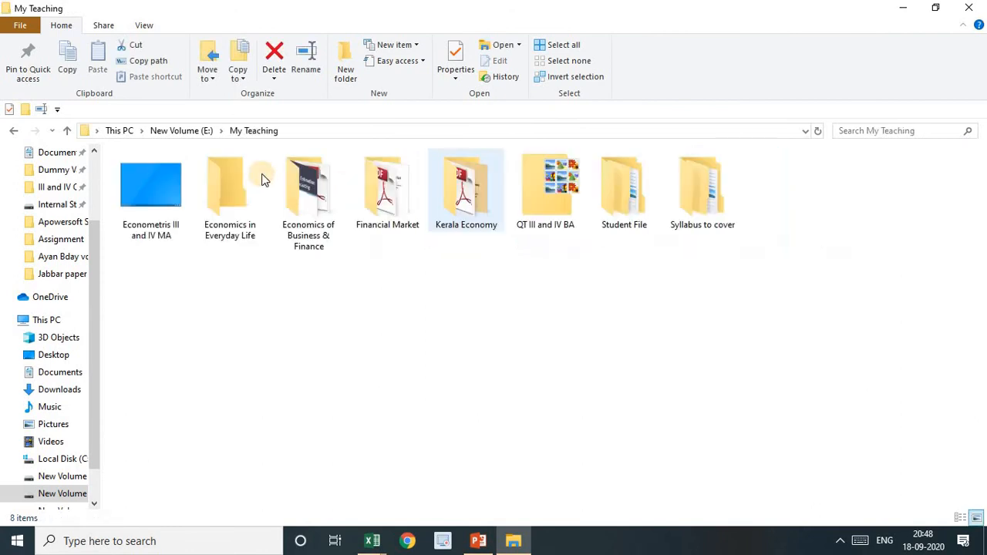
double_click(150, 182)
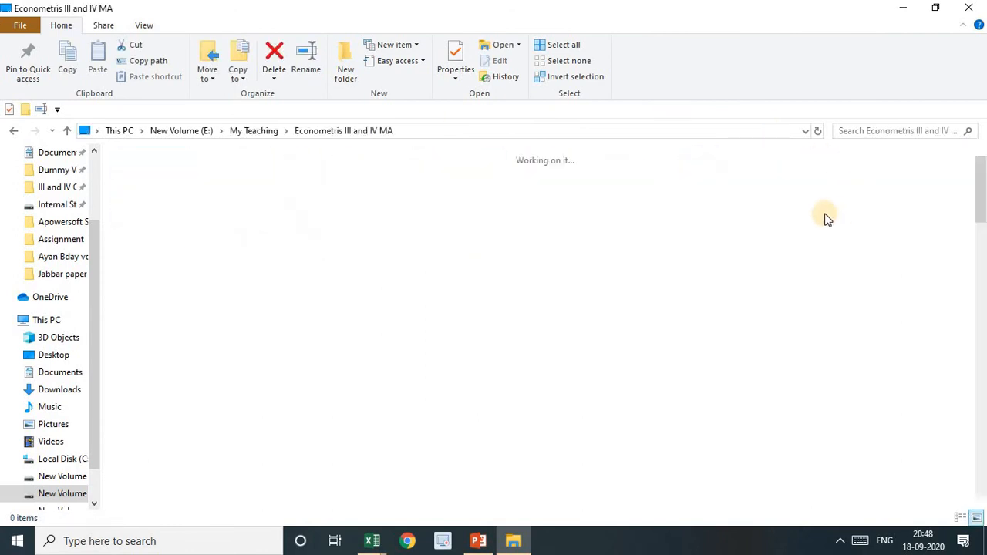
click(955, 215)
double_click(957, 216)
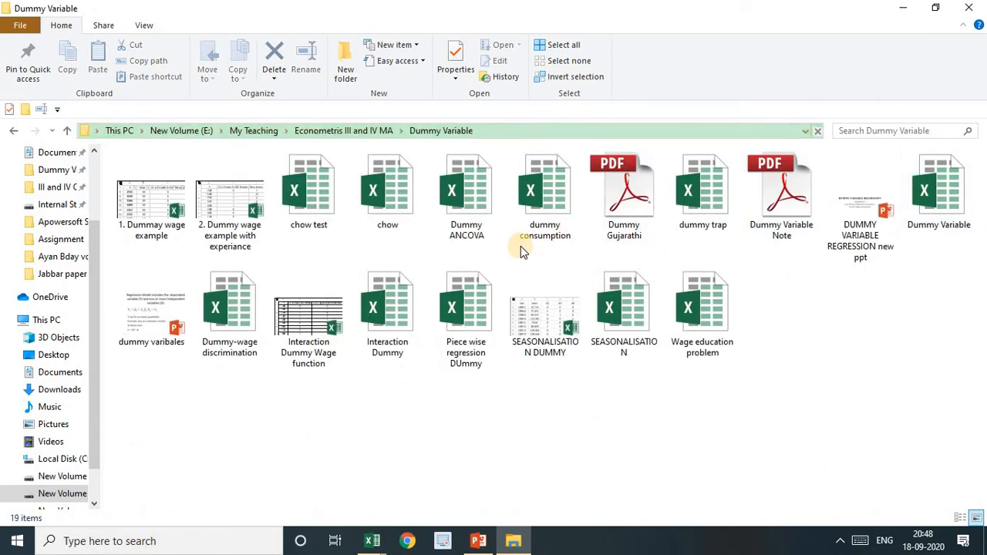
double_click(228, 218)
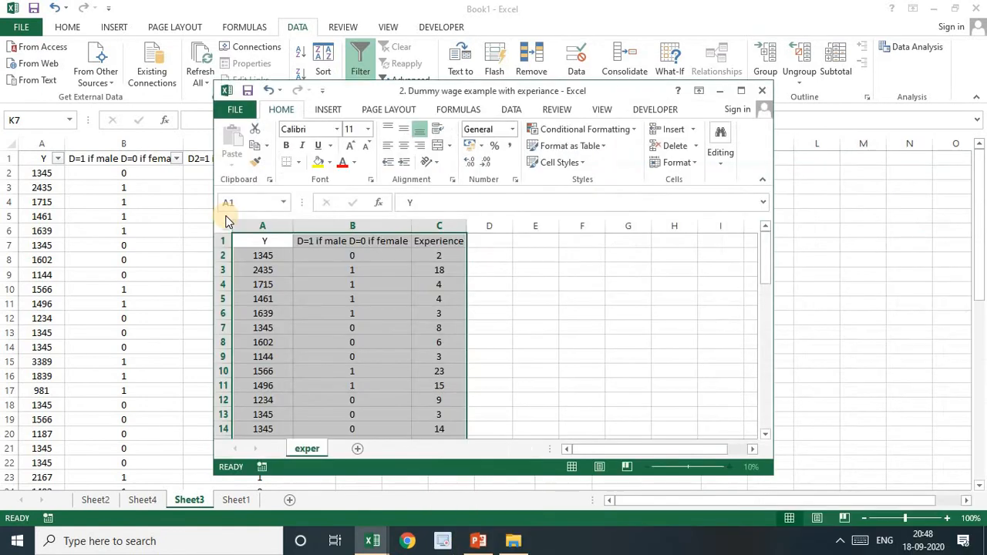
click(741, 91)
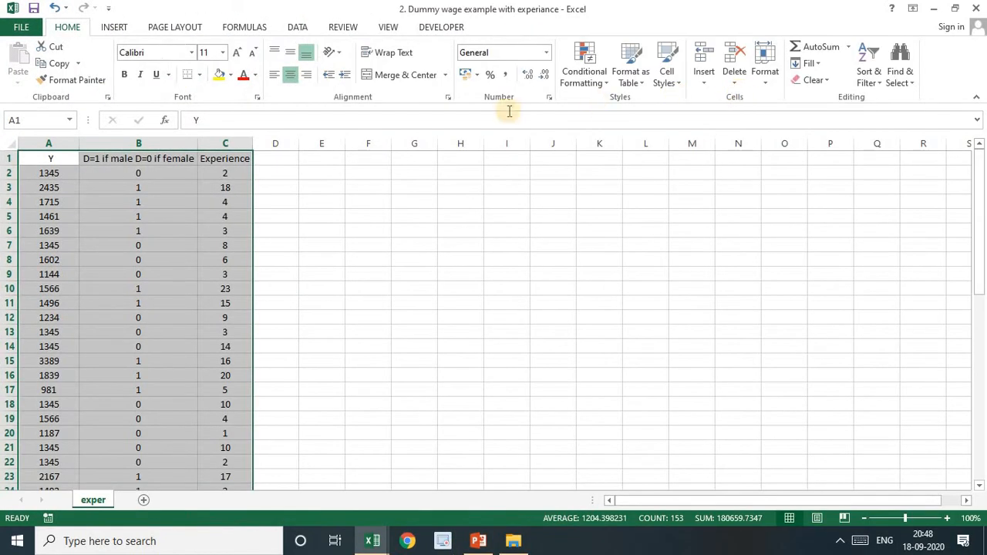
Step: Review the wage, gender dummy and experience values of the first two employees in rows 2 and 3, enlarging the sheet to 130%
click(62, 175)
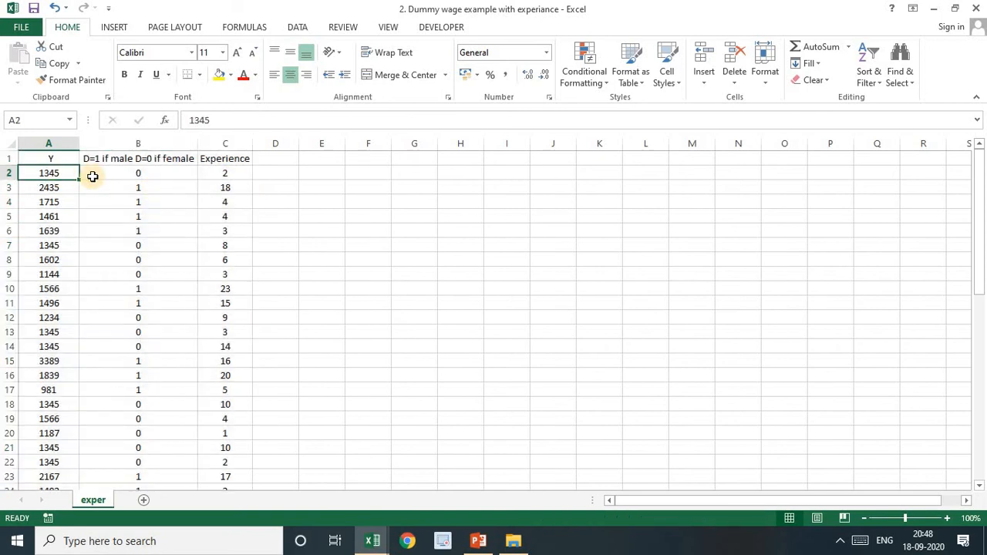
click(948, 518)
click(948, 519)
click(948, 519)
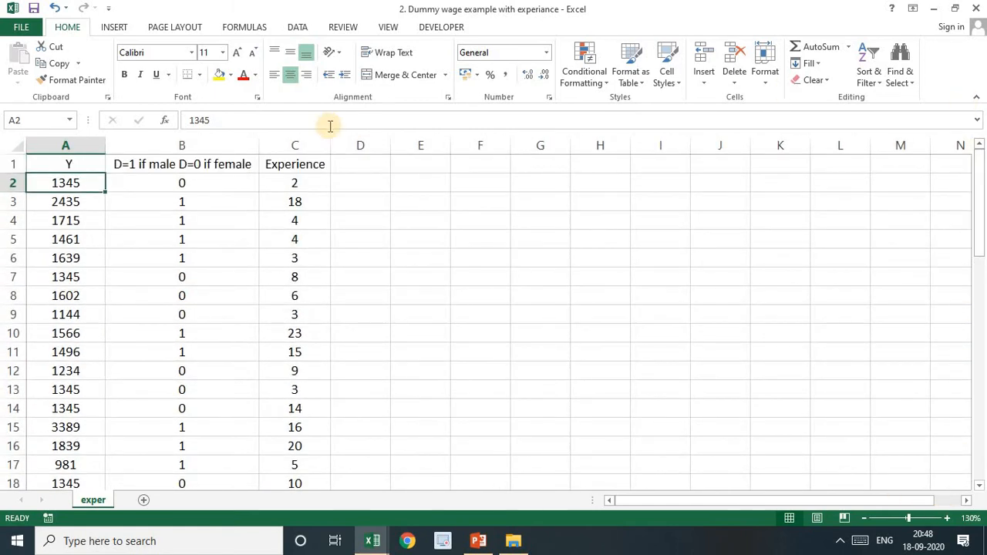
click(161, 183)
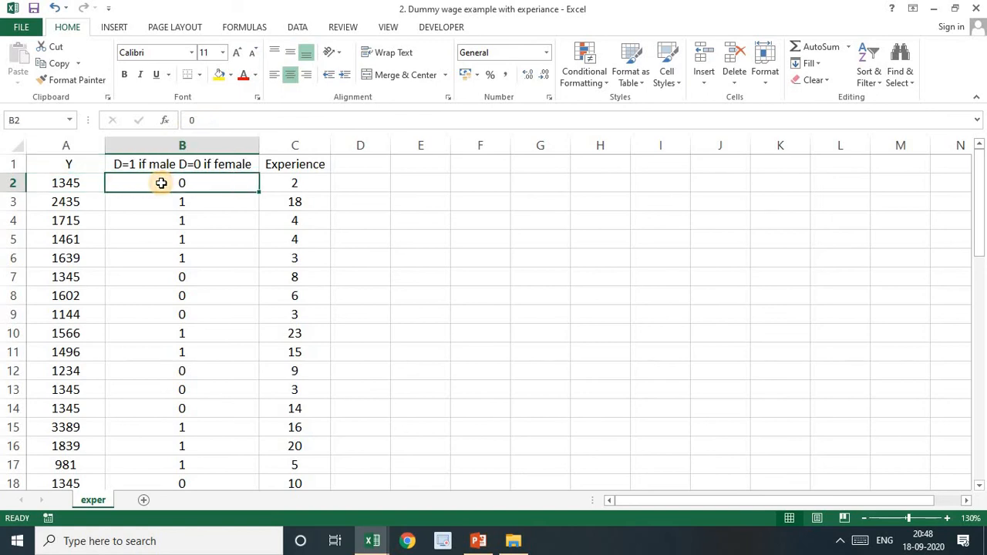
key(Right)
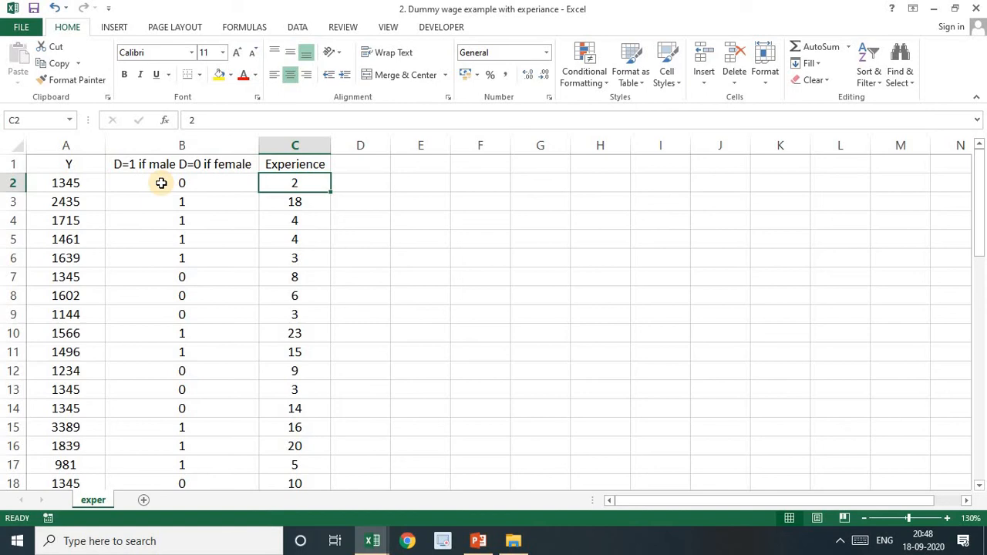
click(73, 202)
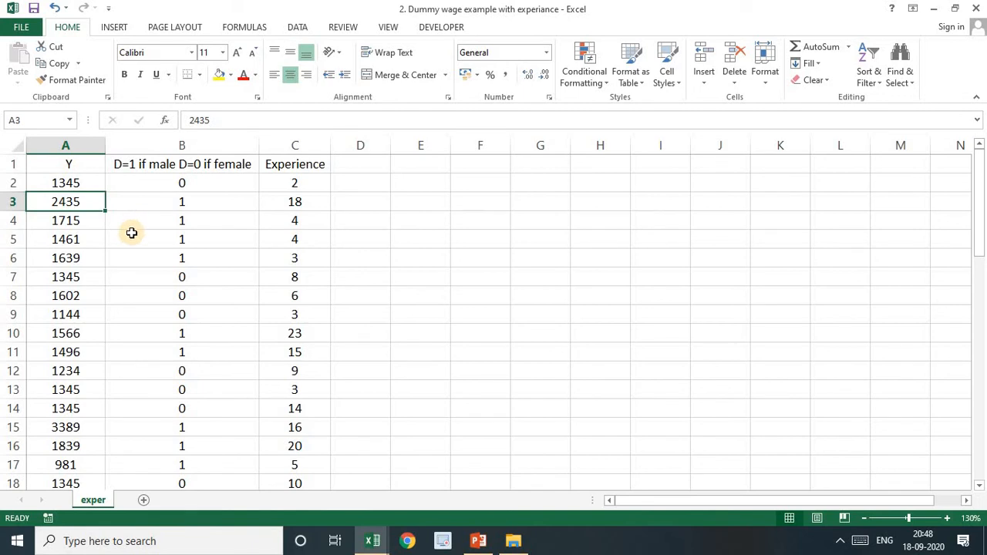
key(Right)
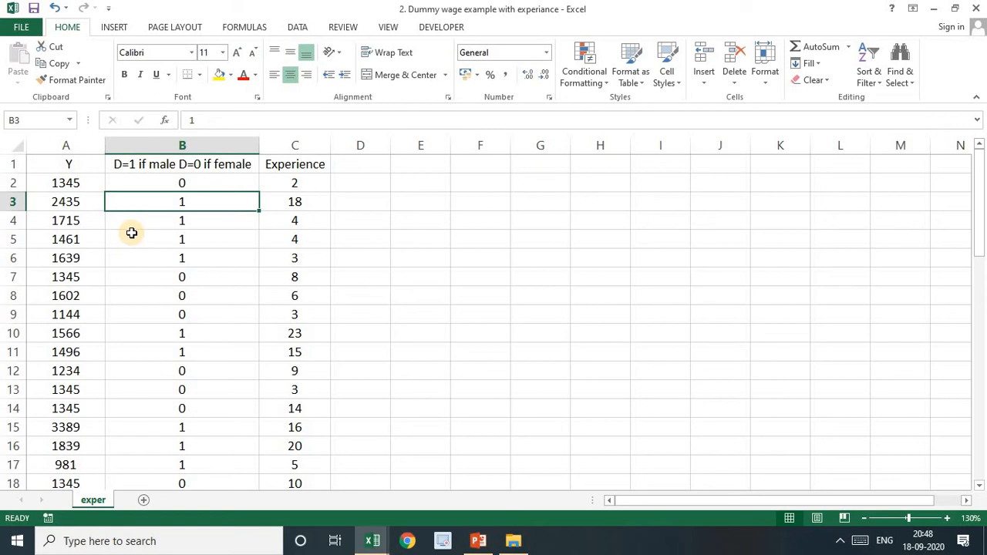
Step: Go through the Experience column from C2 down to the end of the data and check the rows beneath it
click(292, 181)
key(Down)
key(Down)
key(Down)
key(Down)
key(Down)
key(Down)
key(Down)
key(Down)
key(Down)
key(Down)
key(Down)
key(Down)
key(Down)
key(Down)
key(Down)
key(Down)
key(Down)
key(Down)
key(Down)
key(Down)
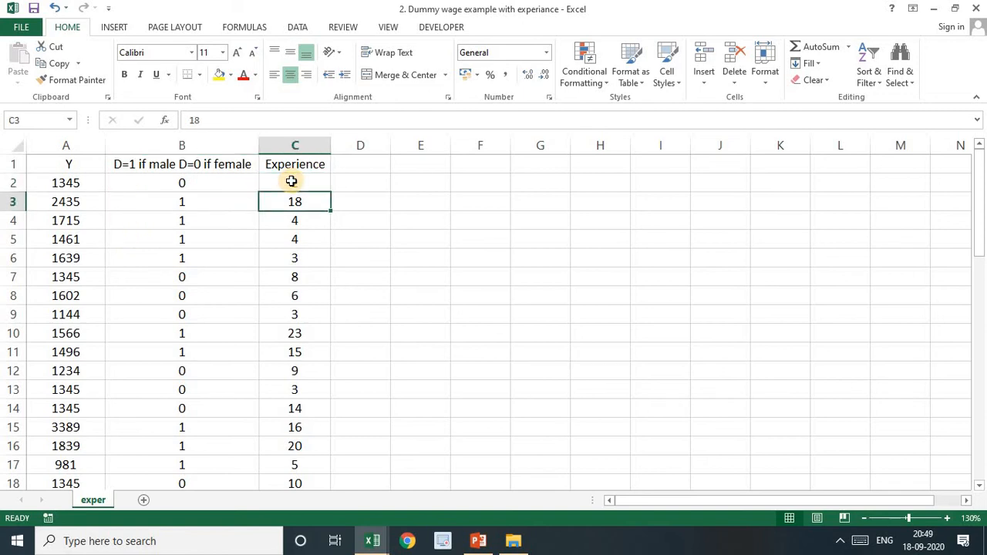
key(Down)
key(Down)
key(Down)
key(Down)
key(Down)
key(Down)
key(Down)
key(Down)
key(Down)
key(Down)
key(Down)
key(Down)
key(Down)
key(Down)
key(Down)
key(Down)
key(Down)
key(Down)
key(Down)
key(Down)
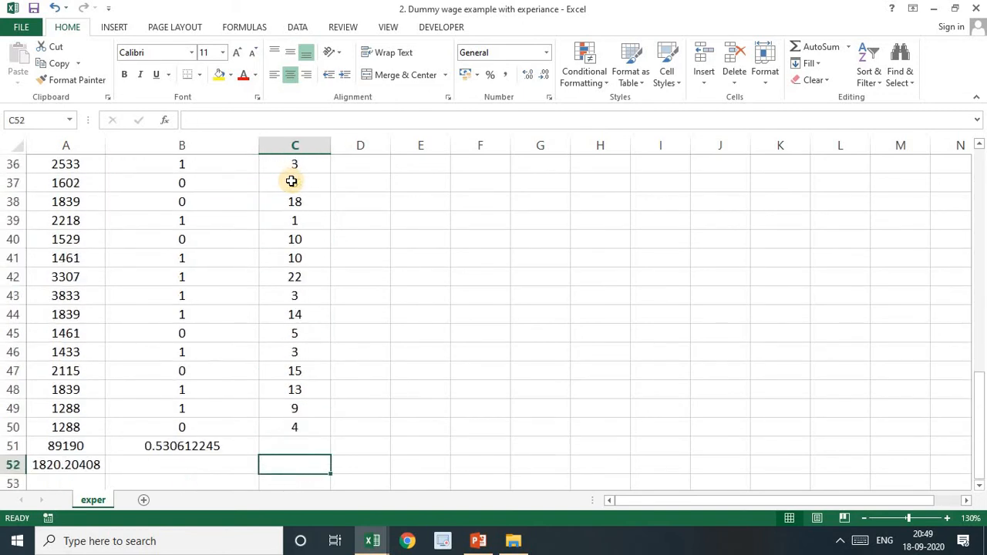
key(Up)
key(Up)
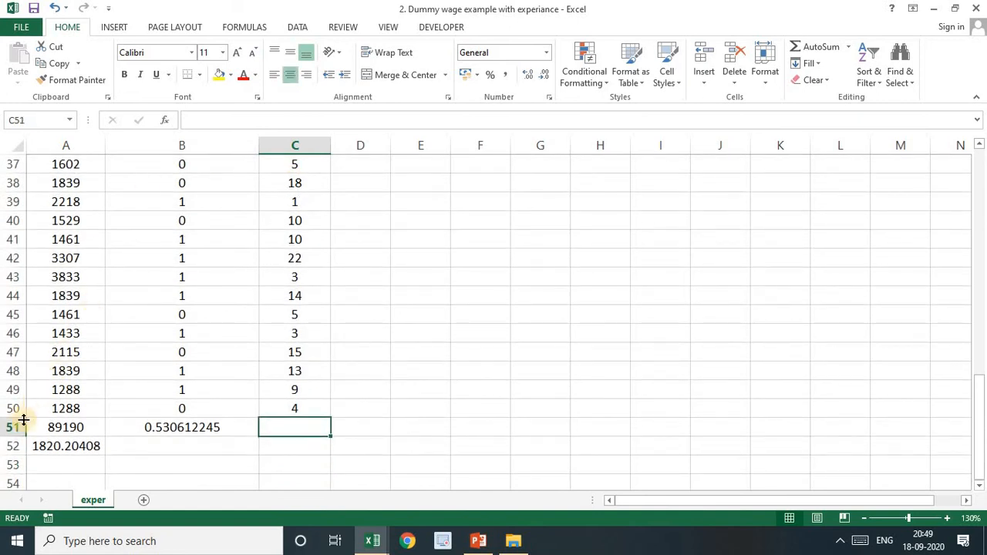
Step: Delete the summary calculations in rows 51 and 52 beneath the wage data
drag(13, 427, 17, 444)
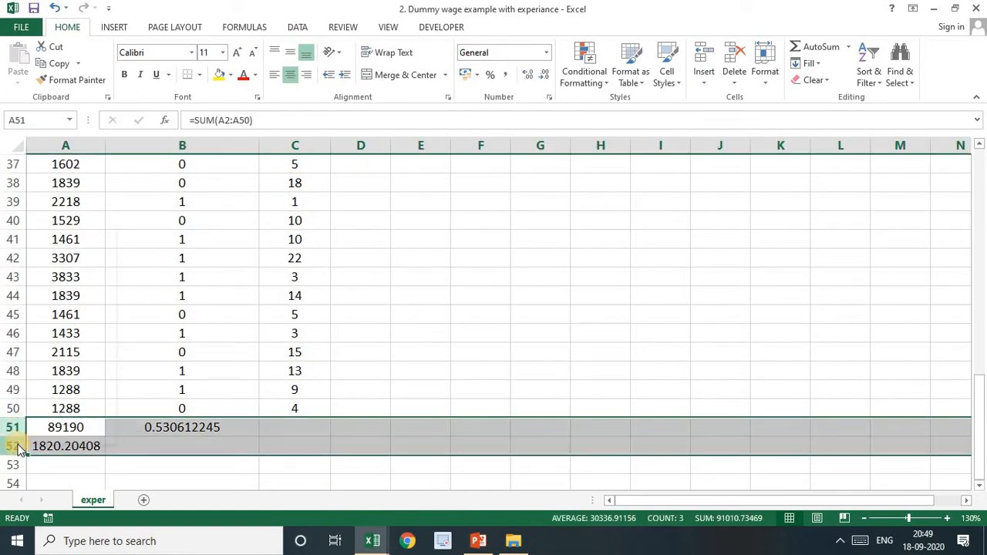
right_click(17, 444)
click(53, 351)
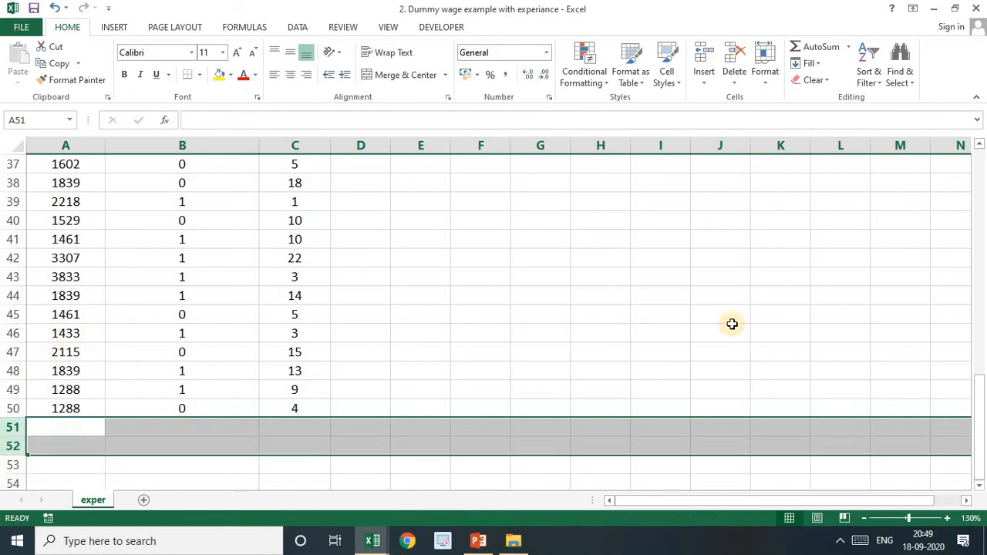
drag(980, 409, 980, 157)
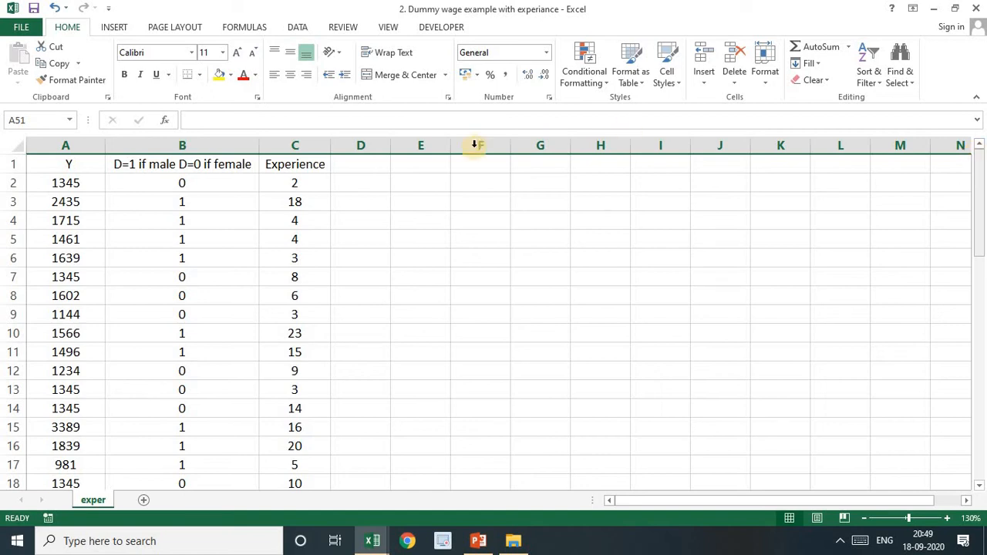
click(298, 28)
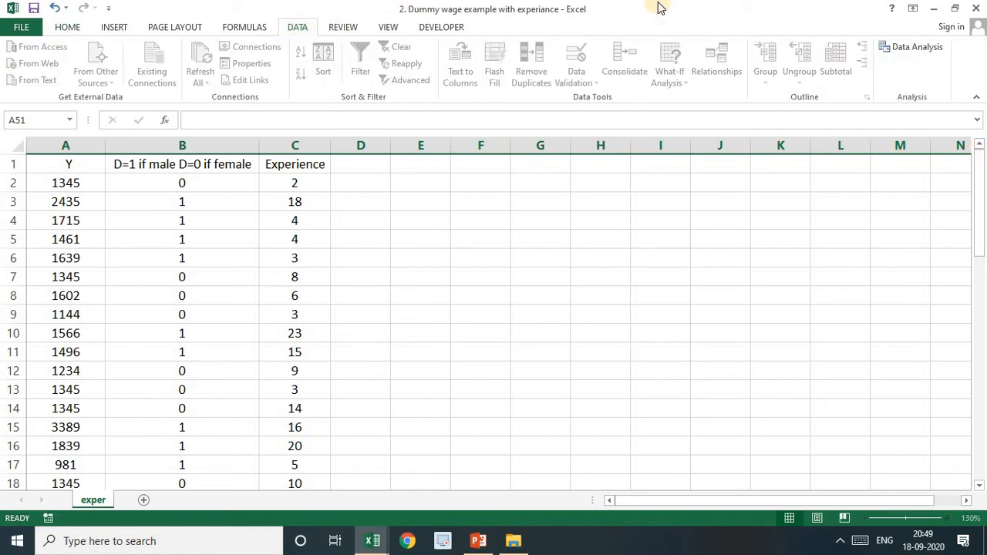
click(912, 46)
click(796, 221)
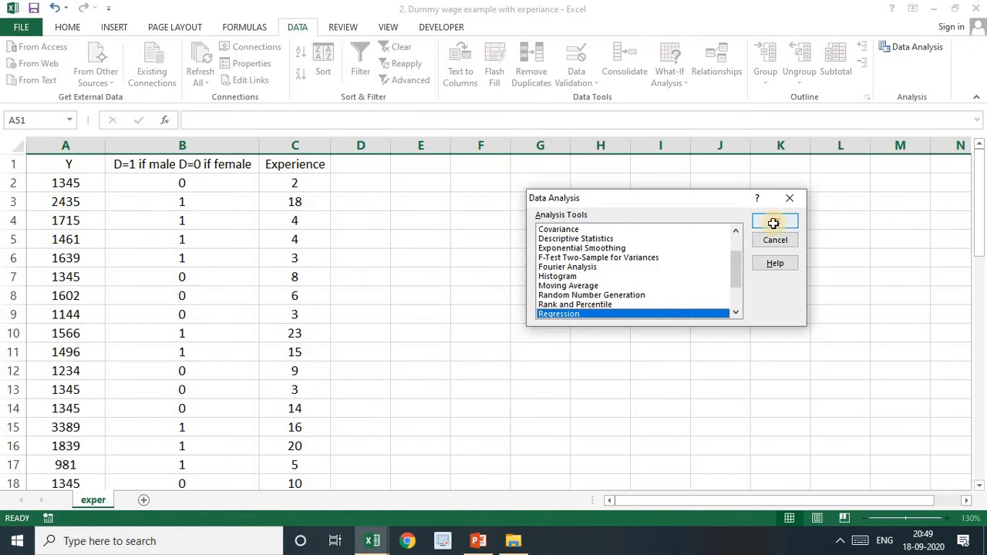
click(730, 165)
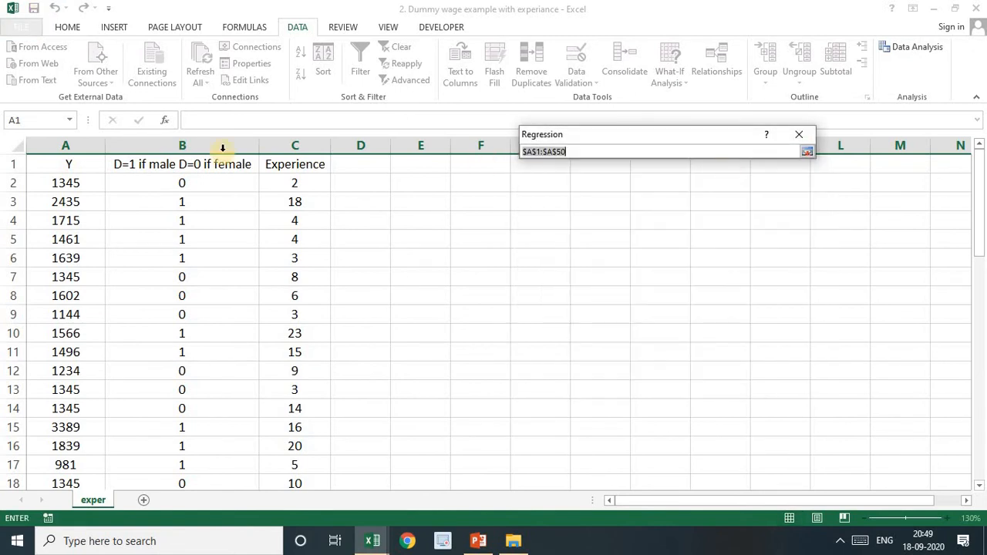
click(67, 165)
key(ctrl+shift+Down)
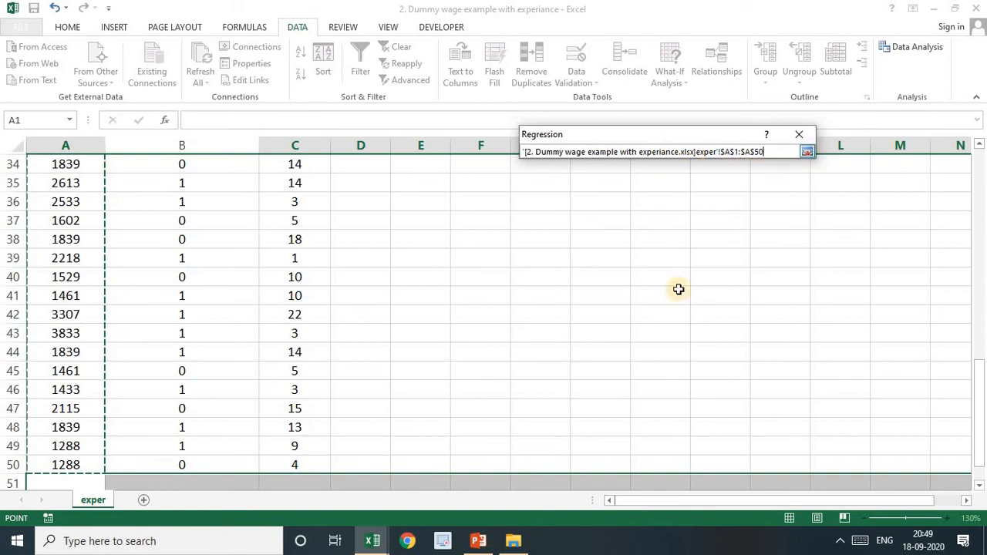
click(805, 152)
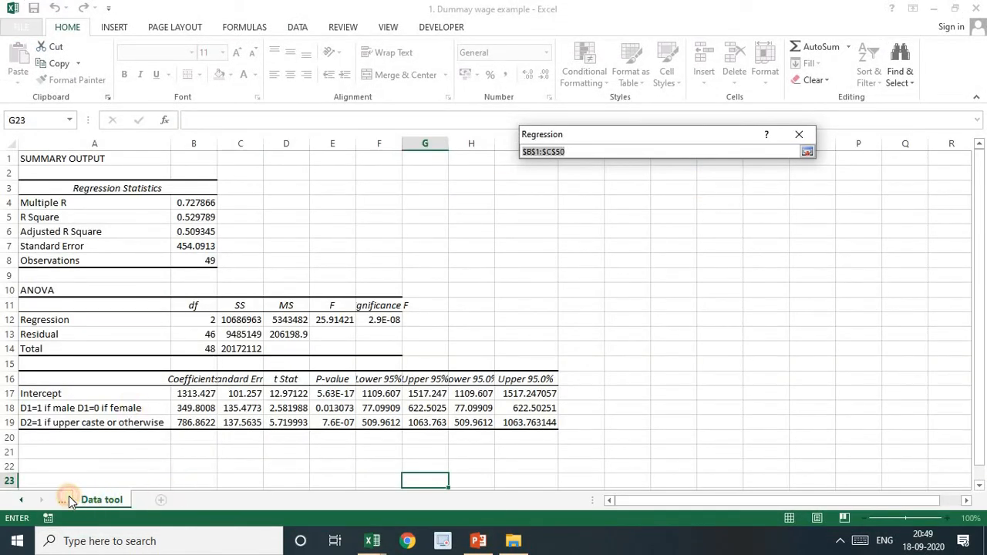
click(69, 500)
click(62, 500)
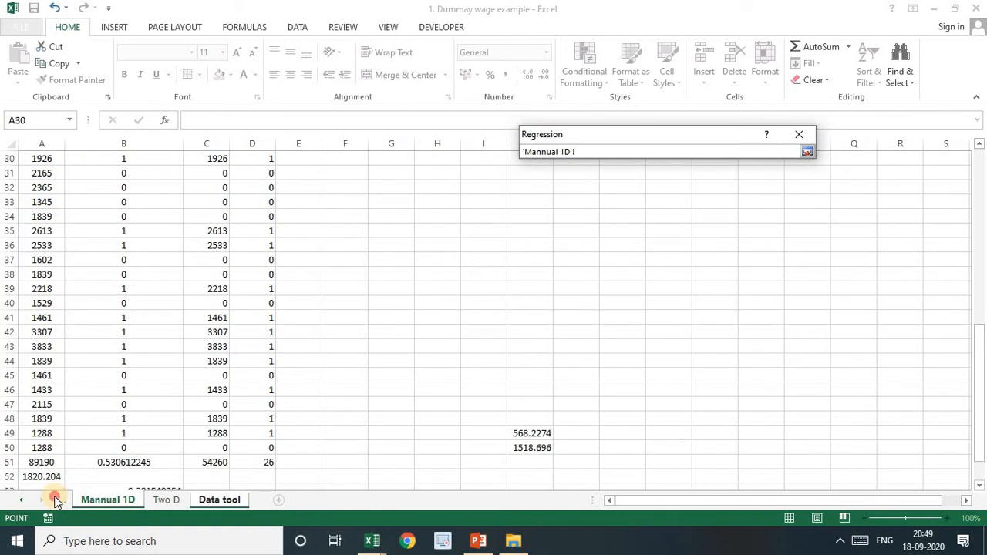
click(55, 500)
click(56, 500)
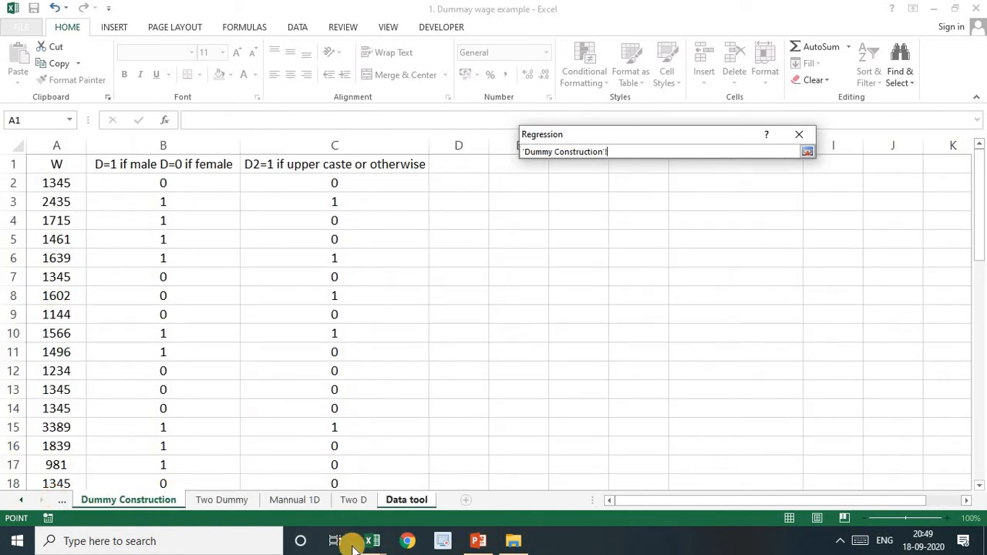
click(799, 135)
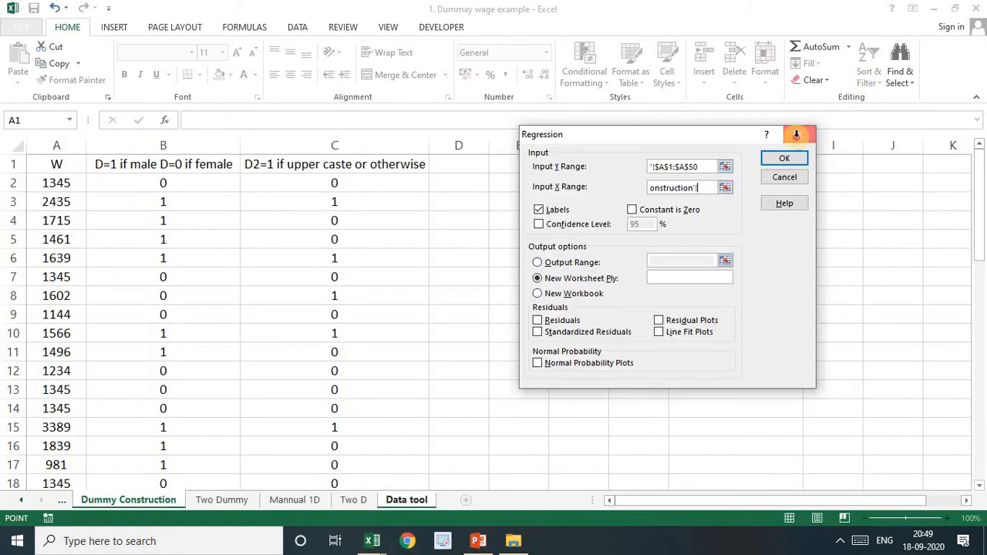
click(801, 135)
click(804, 202)
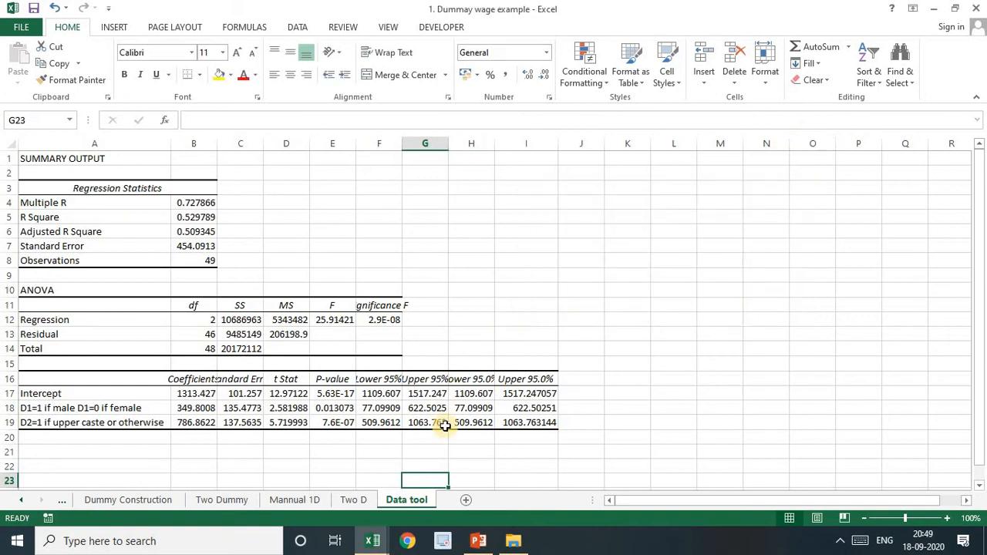
Step: In the "2. Dummy wage example with experiance" workbook, start a Regression analysis with the wage column A1:A50 as the Y range
mouse_move(372, 540)
click(576, 472)
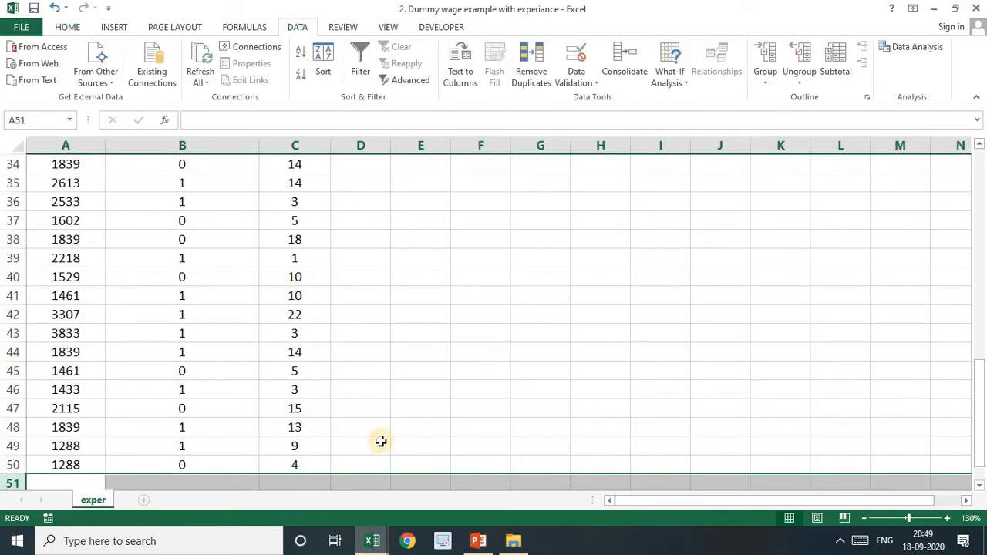
click(311, 423)
drag(978, 389, 977, 162)
click(899, 48)
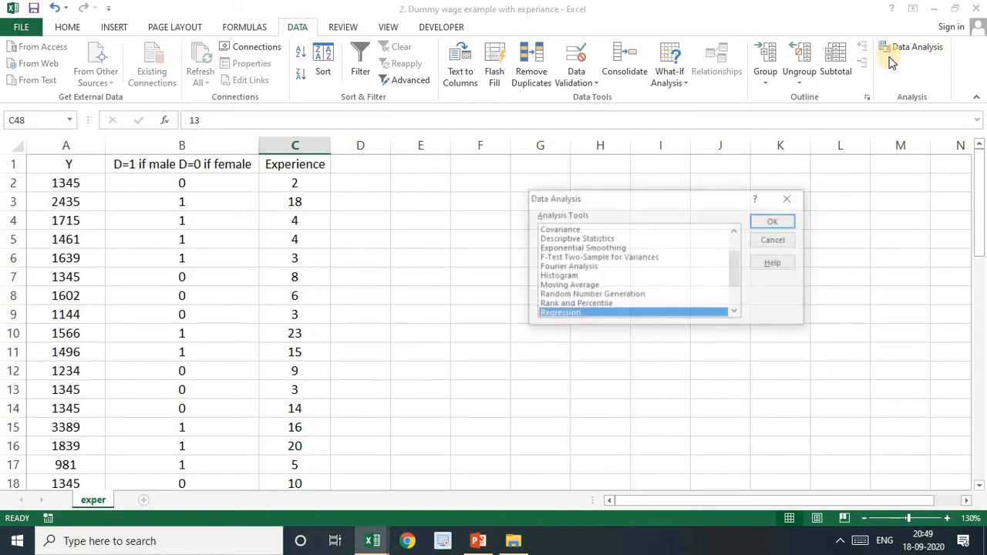
click(784, 222)
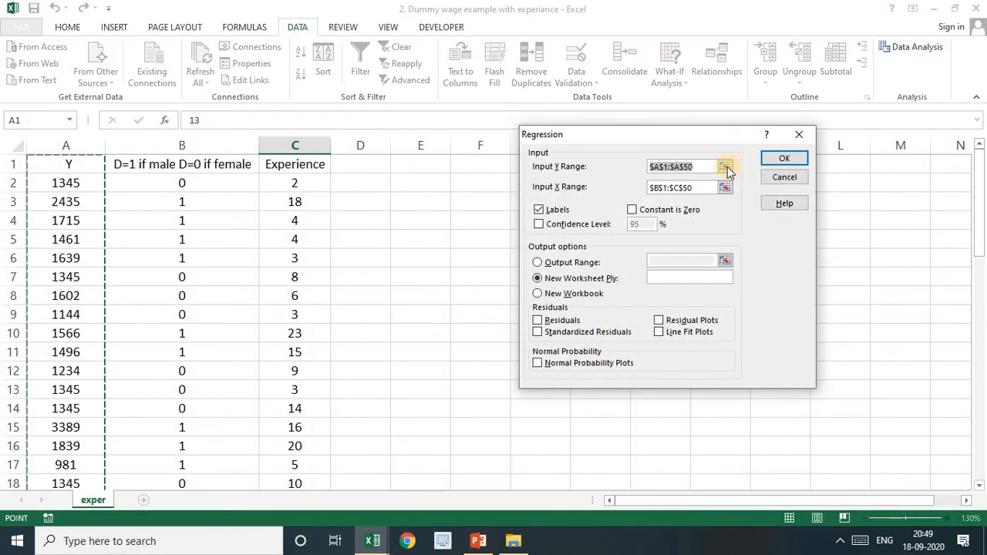
click(724, 168)
click(81, 166)
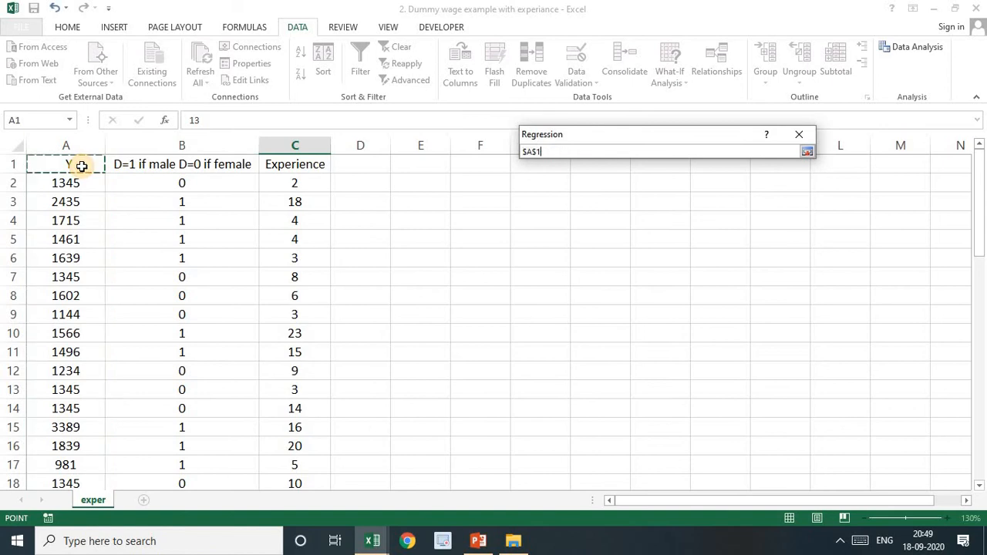
key(ctrl+shift+Down)
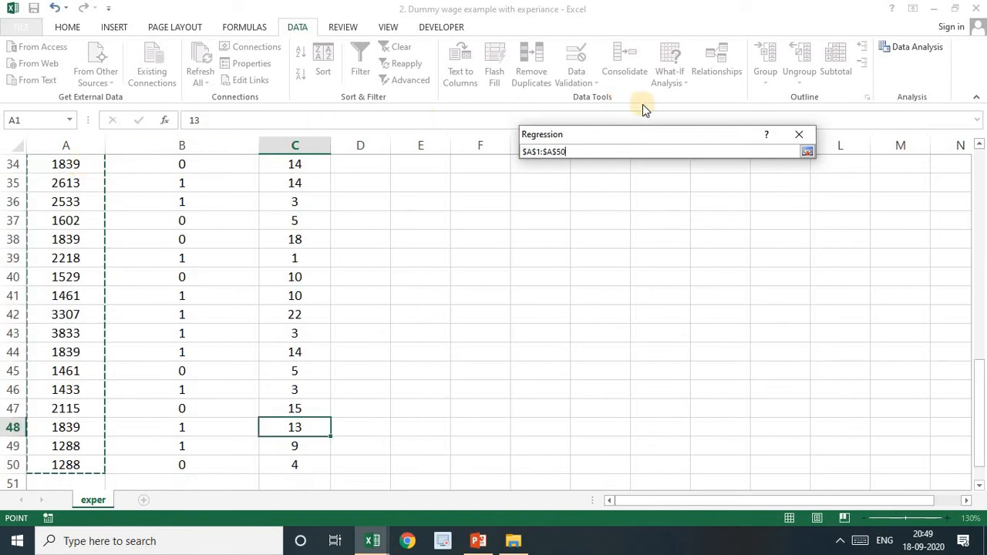
click(807, 154)
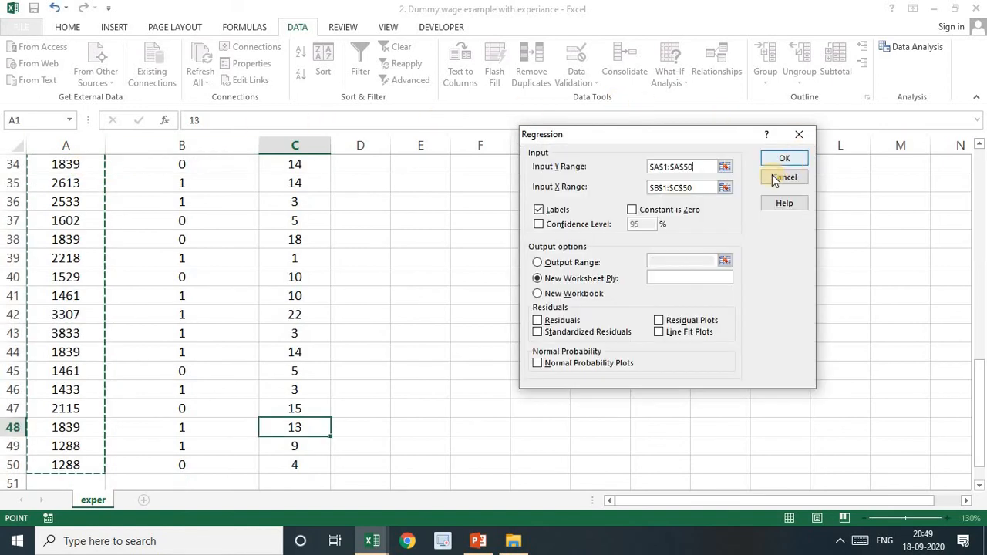
Step: Set the X range to the gender dummy and experience columns B1:C50 and run the regression with labels on a new worksheet
click(729, 188)
drag(205, 166, 289, 156)
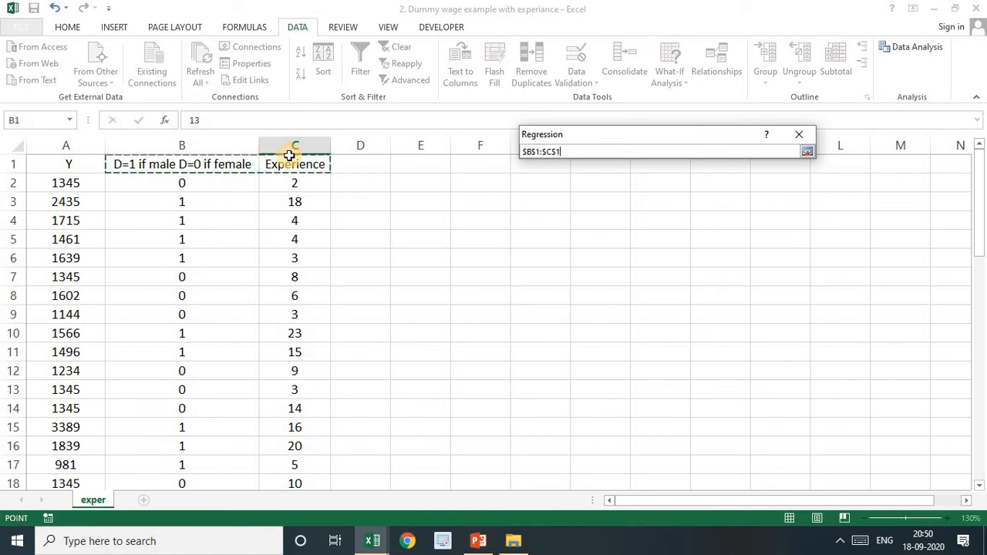
key(ctrl+shift+Down)
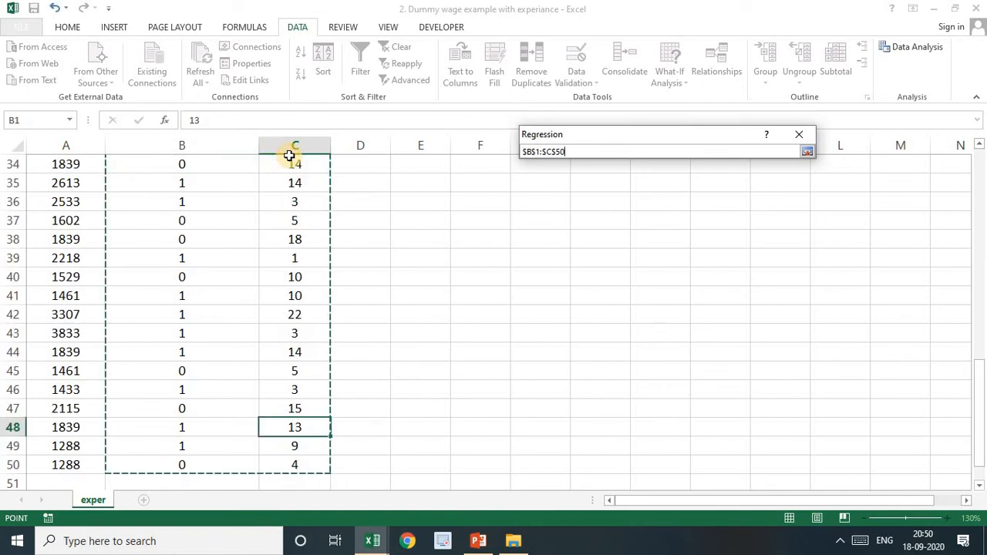
click(807, 152)
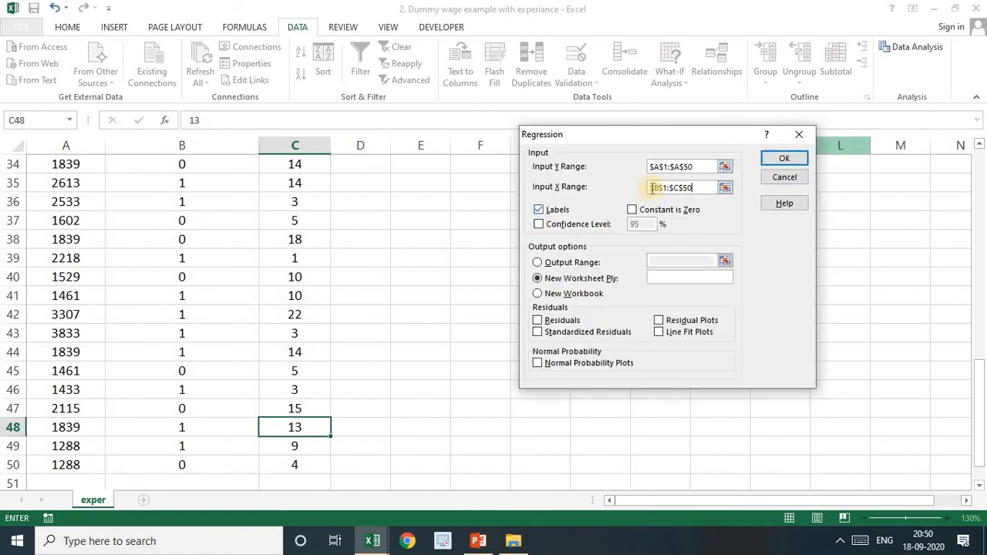
click(782, 159)
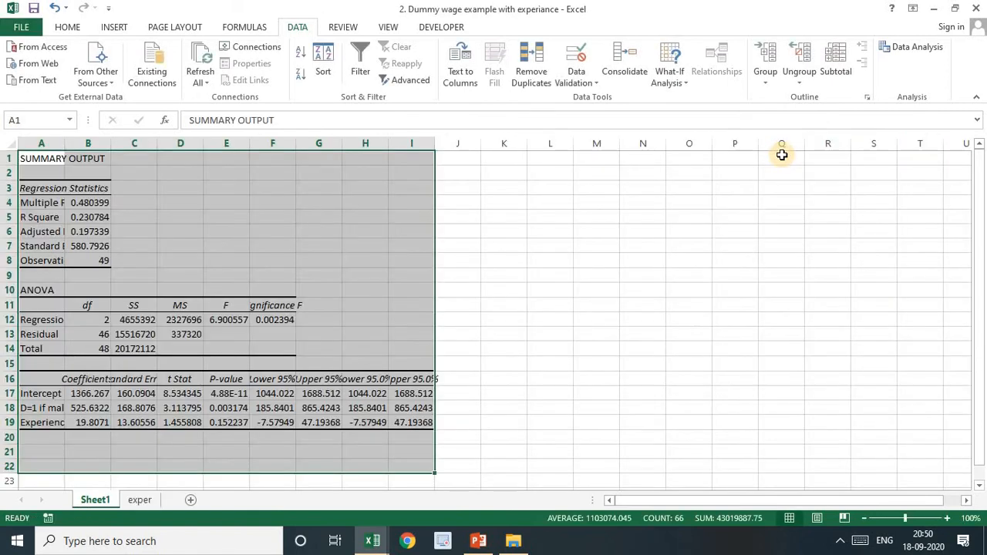
Step: Widen column A of the regression output to fit its labels and enlarge the sheet to 130%
drag(66, 142, 67, 141)
double_click(67, 141)
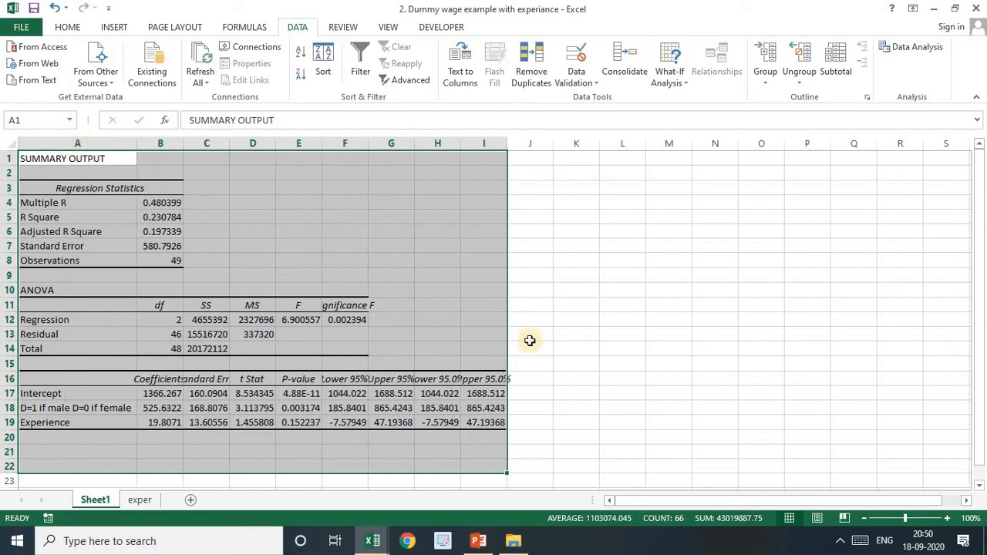
click(947, 519)
click(948, 520)
click(947, 520)
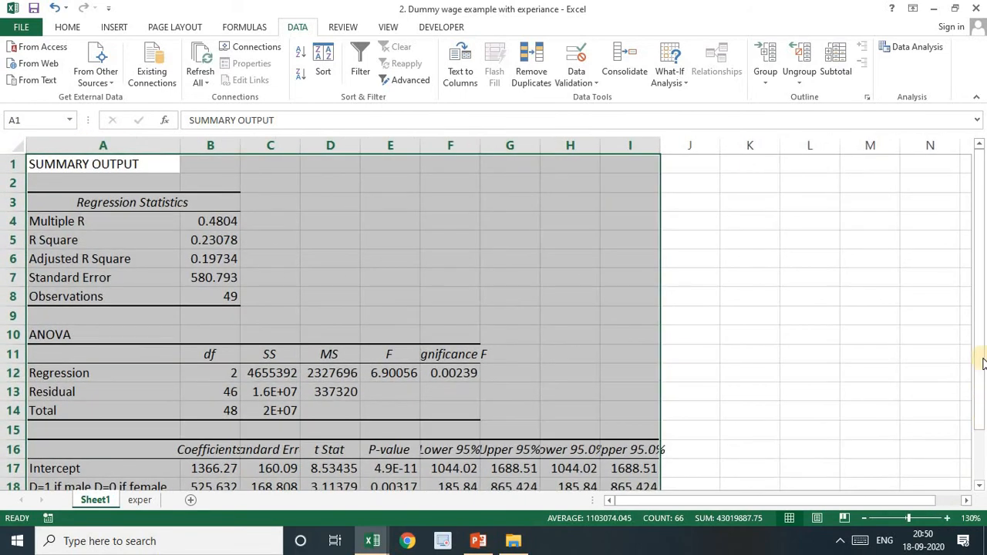
scroll(950, 455, down, 1)
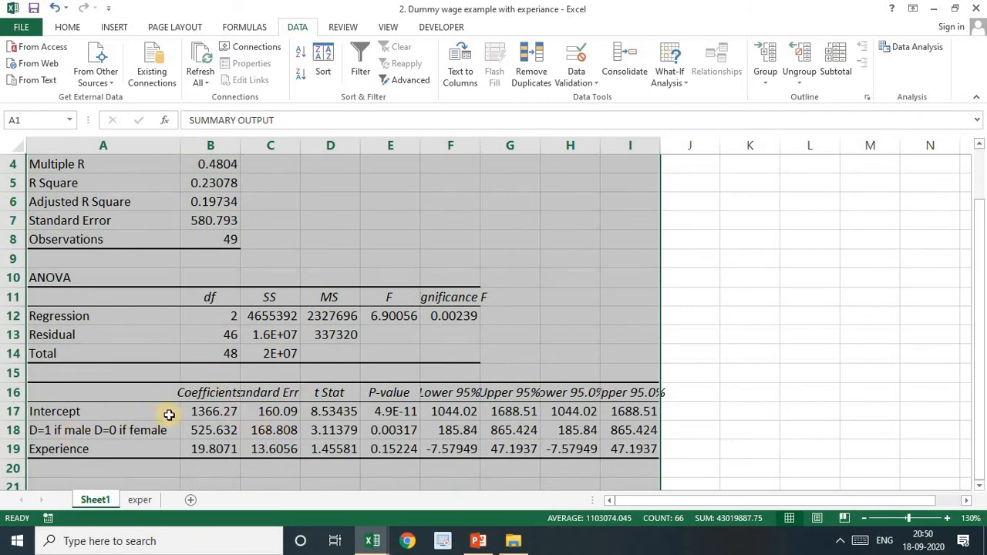
Step: Enter the coefficient labels b0, b1 and b2 in cells K8 to K10 beside the regression output
click(732, 241)
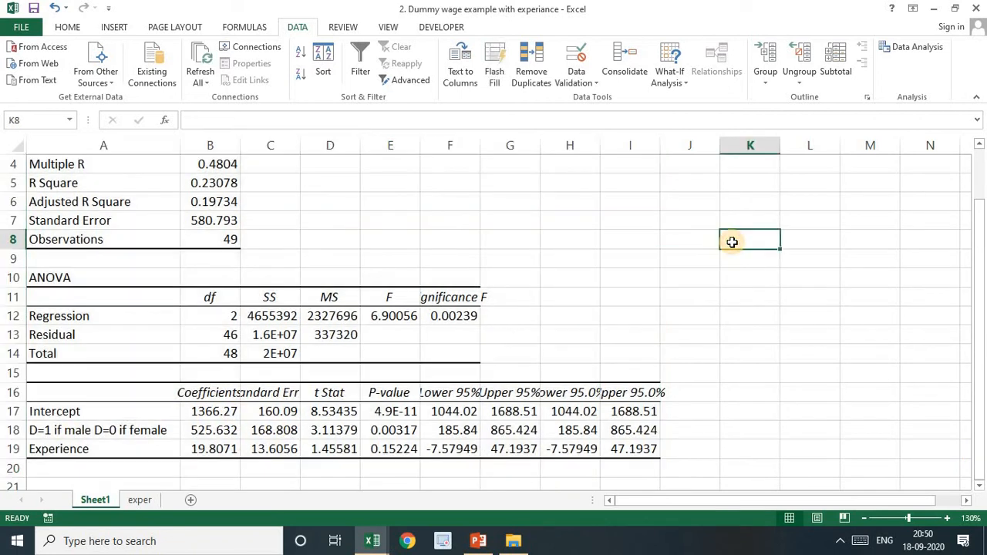
text(b0)
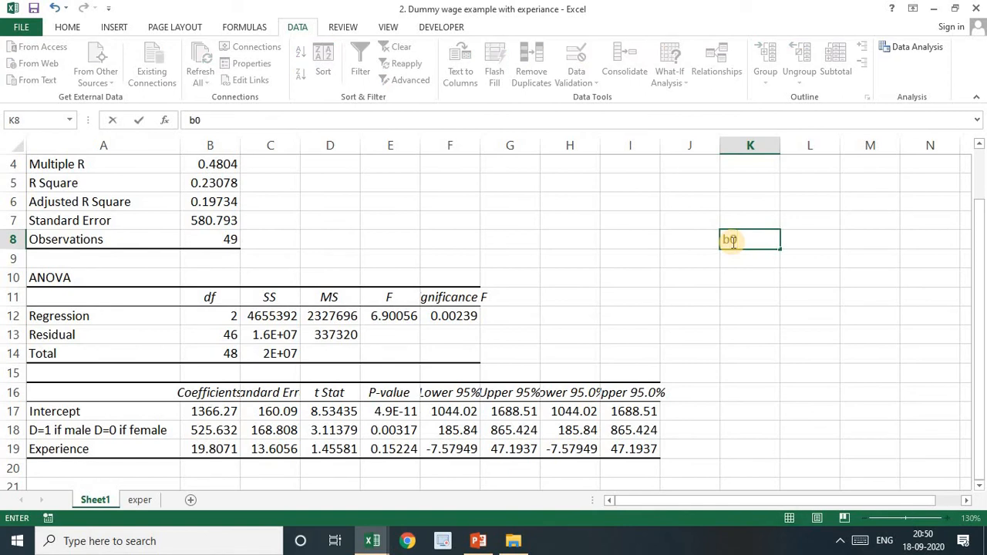
key(Return)
text(b1)
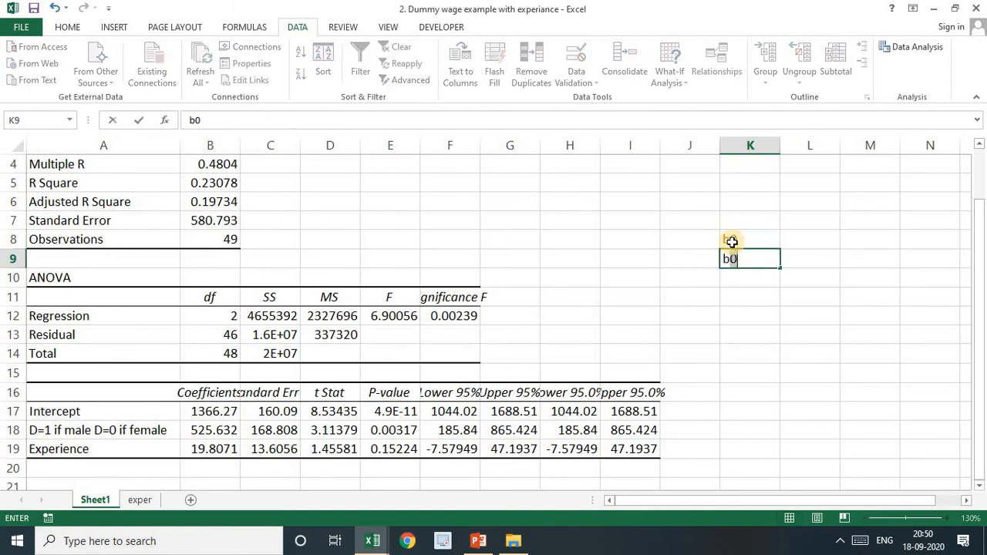
key(Return)
text(b2)
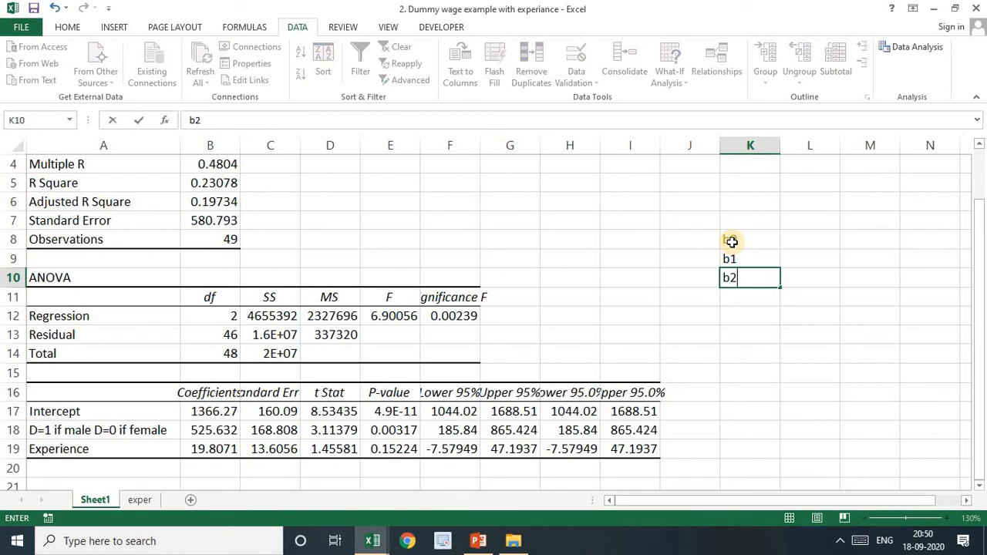
key(Return)
Step: Copy the three regression coefficients from B17:B19 into L8:L10 next to their labels
click(216, 420)
drag(217, 423, 224, 447)
key(ctrl+c)
click(787, 234)
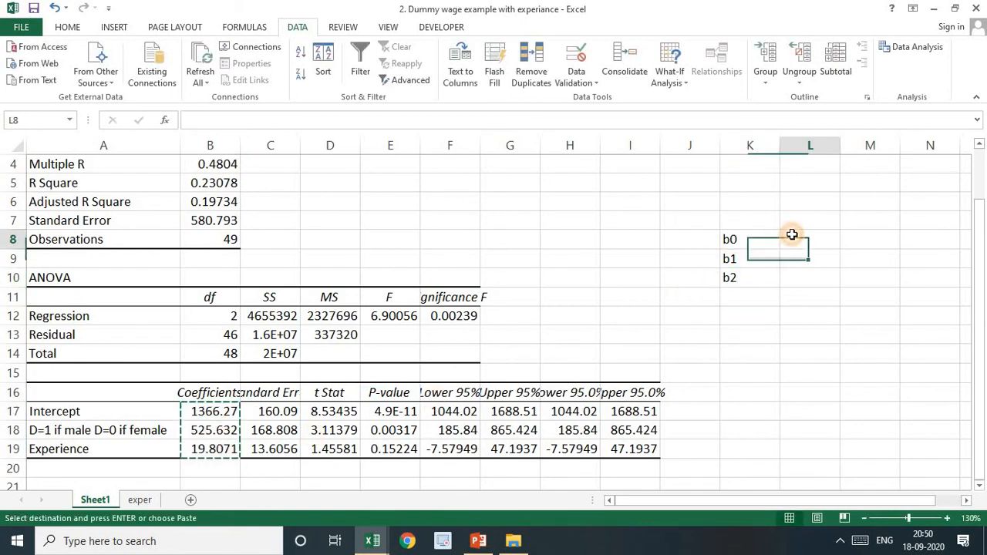
key(ctrl+v)
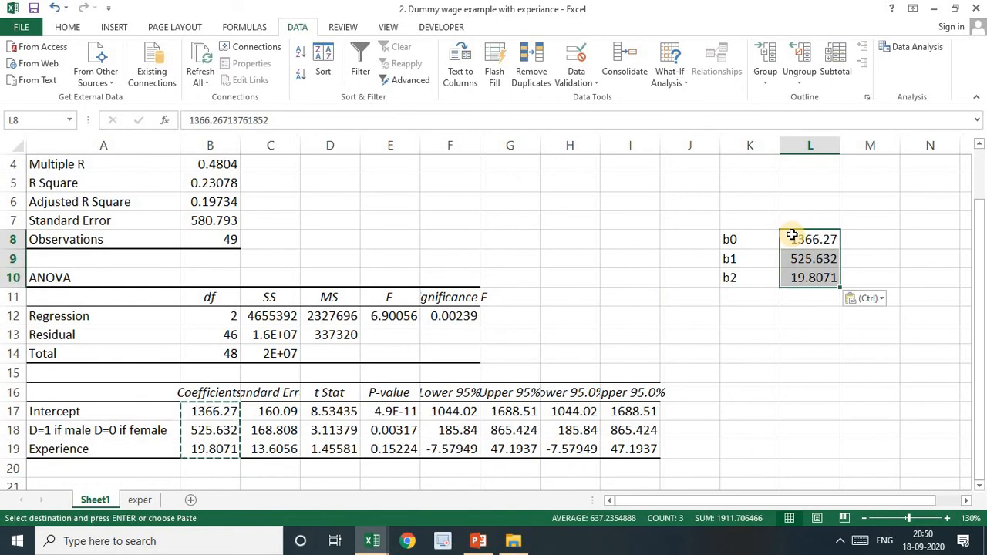
Step: Label the b0 row "Avg wages of female" in I8 and widen column I to fit the text
click(629, 240)
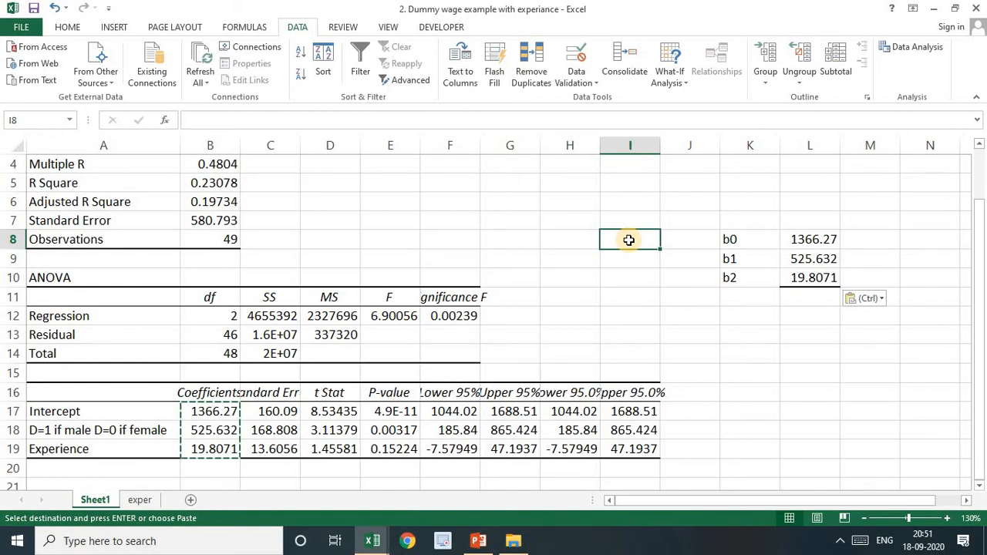
text(Avg)
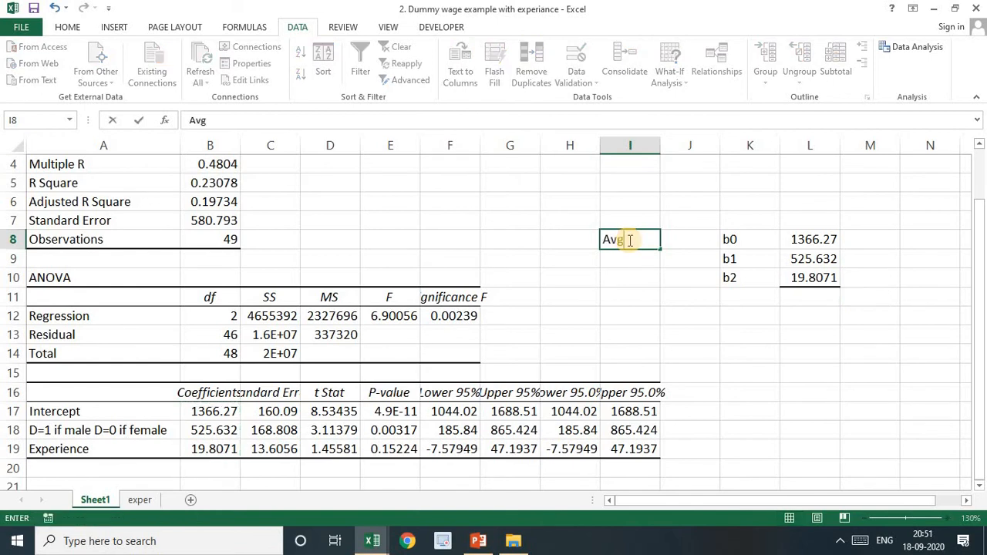
text( wages of female)
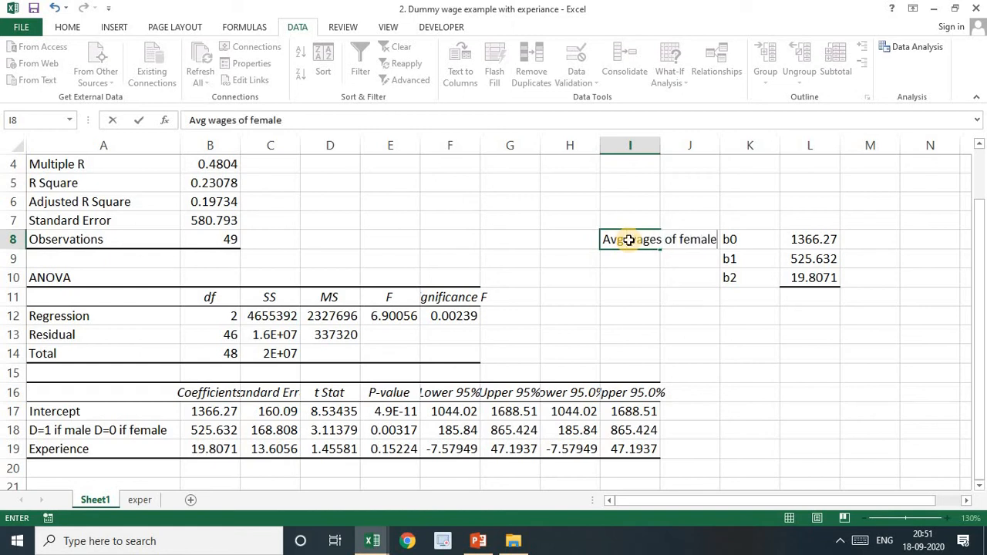
key(Return)
drag(661, 145, 729, 145)
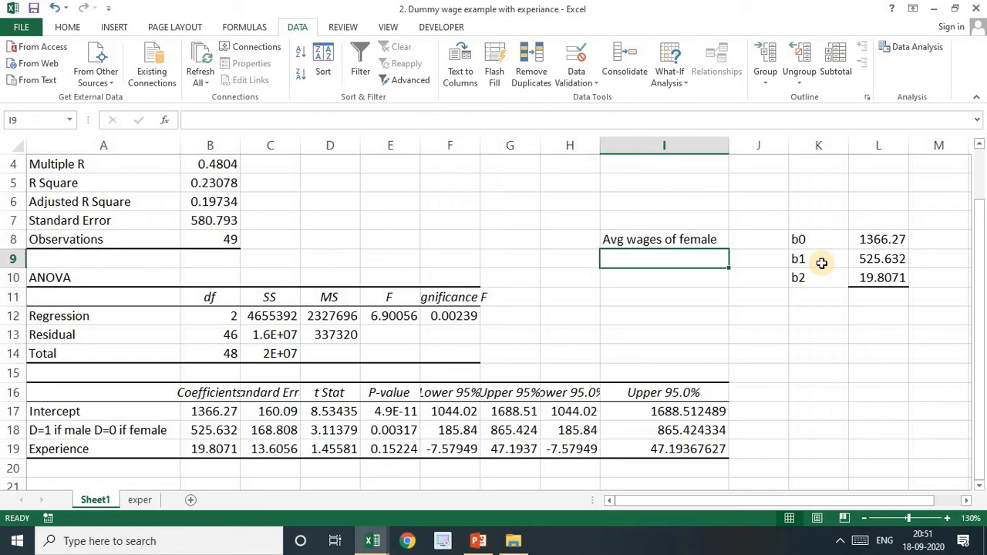
Step: Label the b1 row "Differences in wage btn M and female" in I9 and fit column I to the longer text
text(Differ)
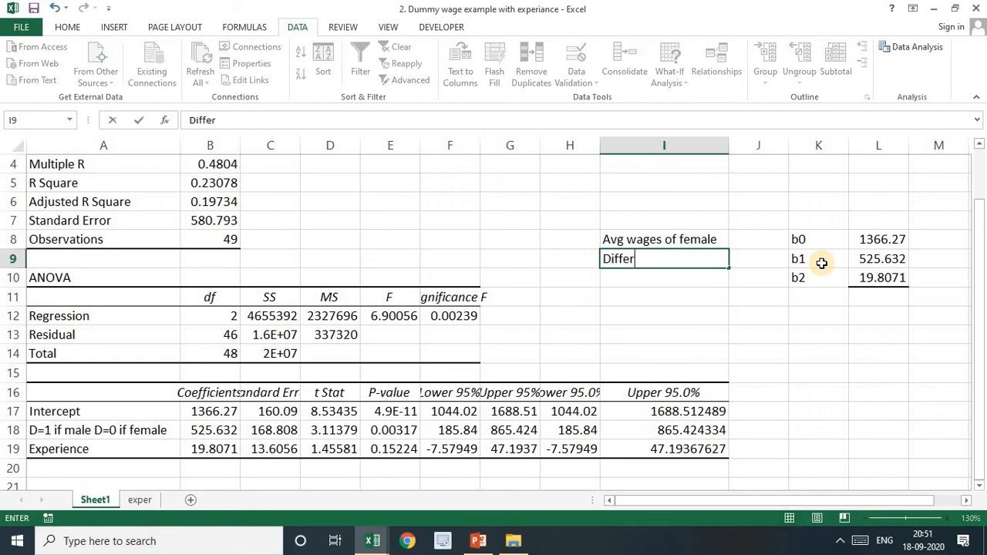
text(ences in w)
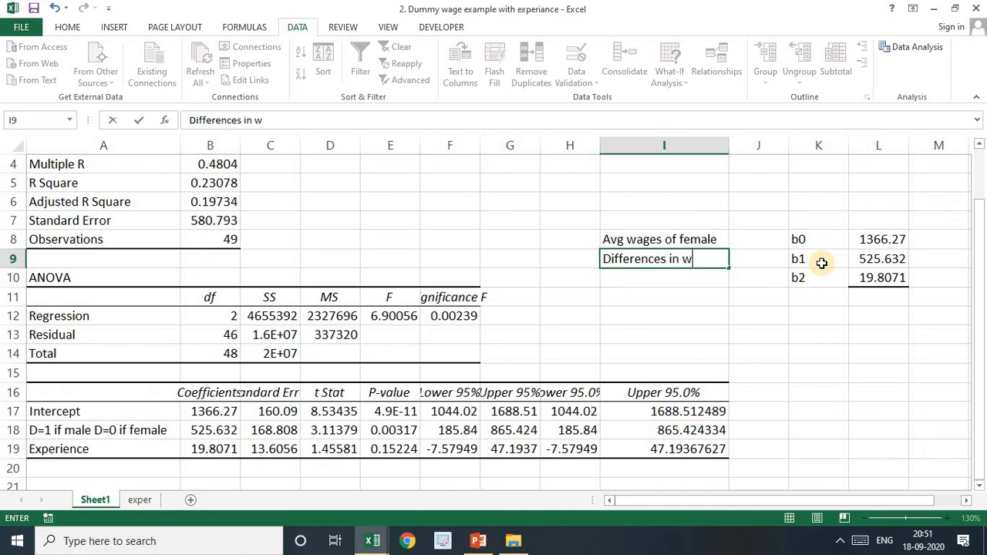
text(age btn M and )
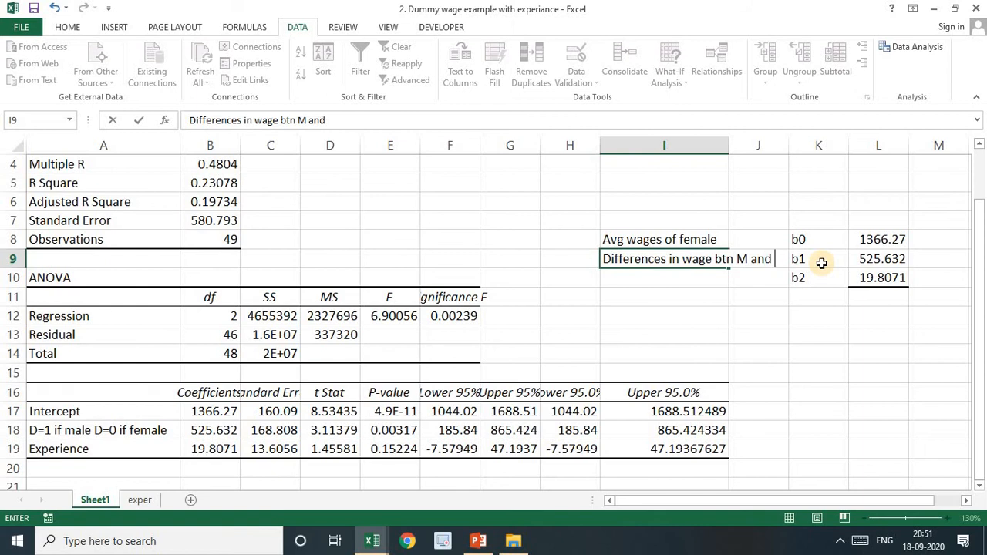
text(fe)
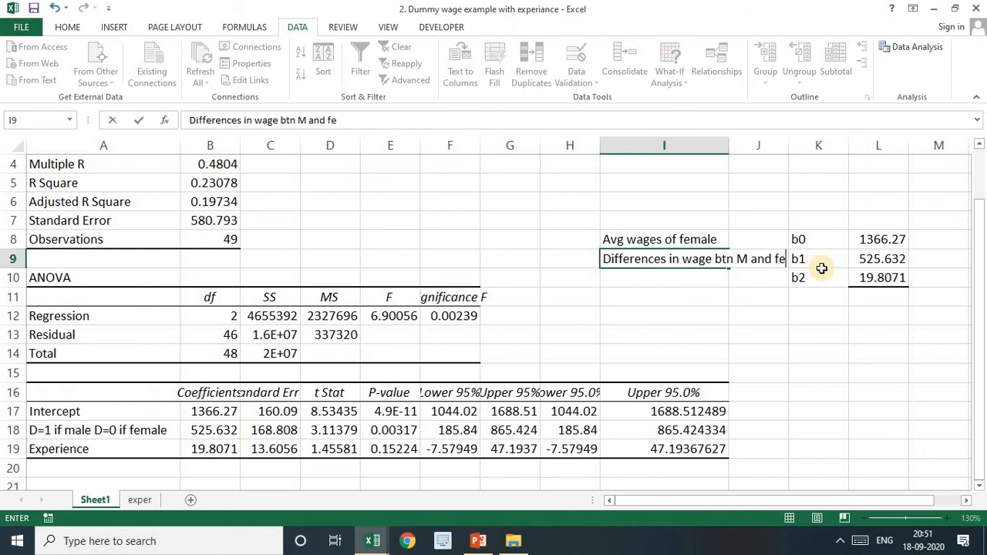
text(male)
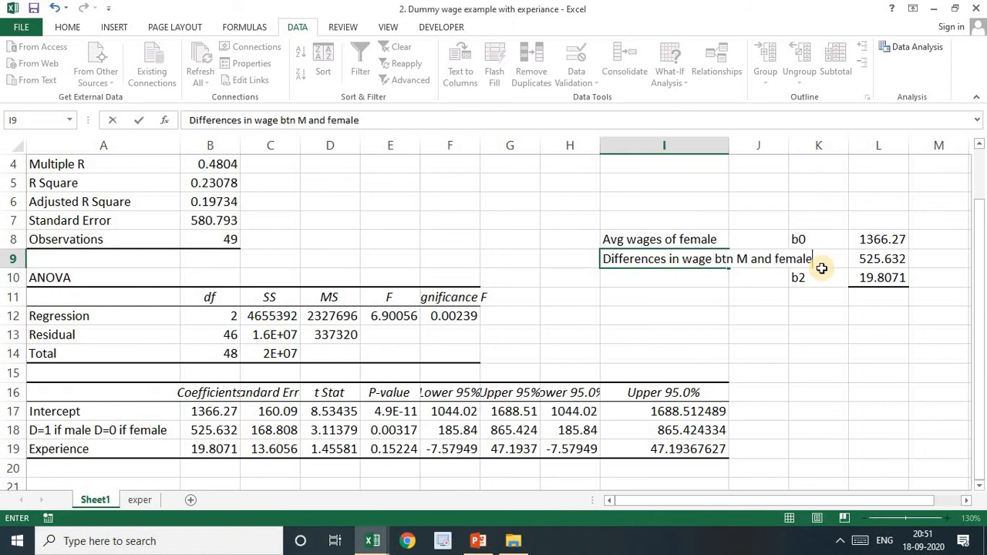
click(724, 140)
double_click(726, 140)
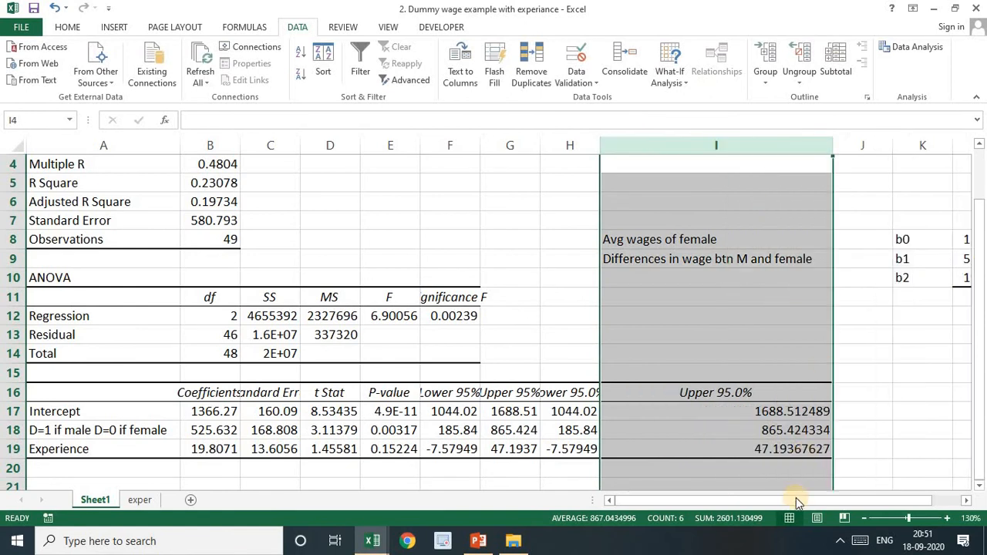
drag(783, 502, 915, 486)
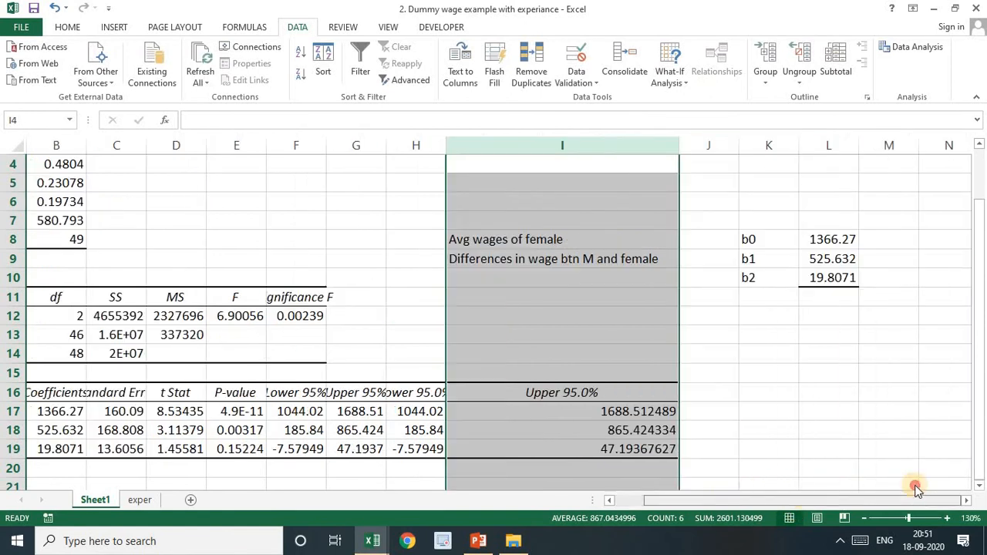
click(847, 343)
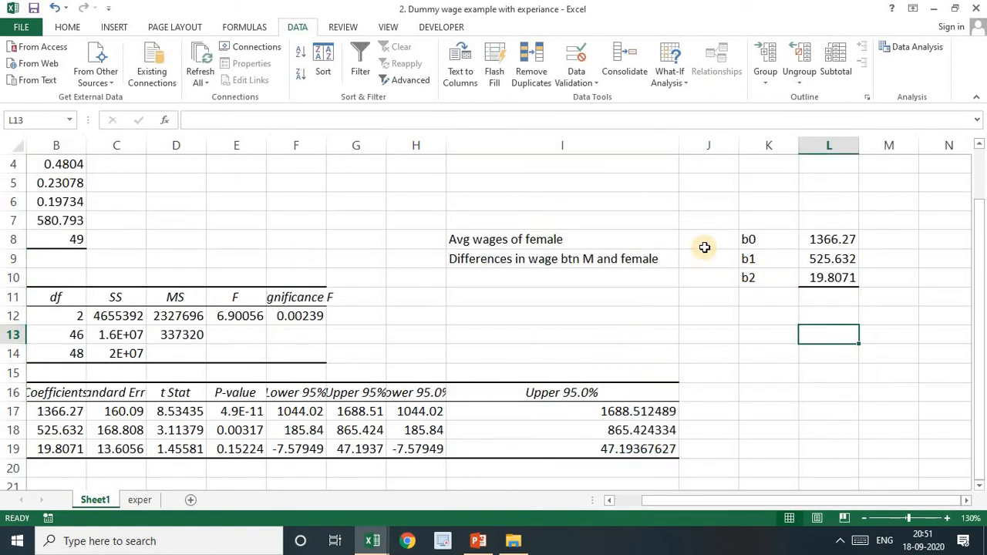
Step: Duplicate the female wage label into I7 and change the copy to "Avg wages of male"
click(834, 259)
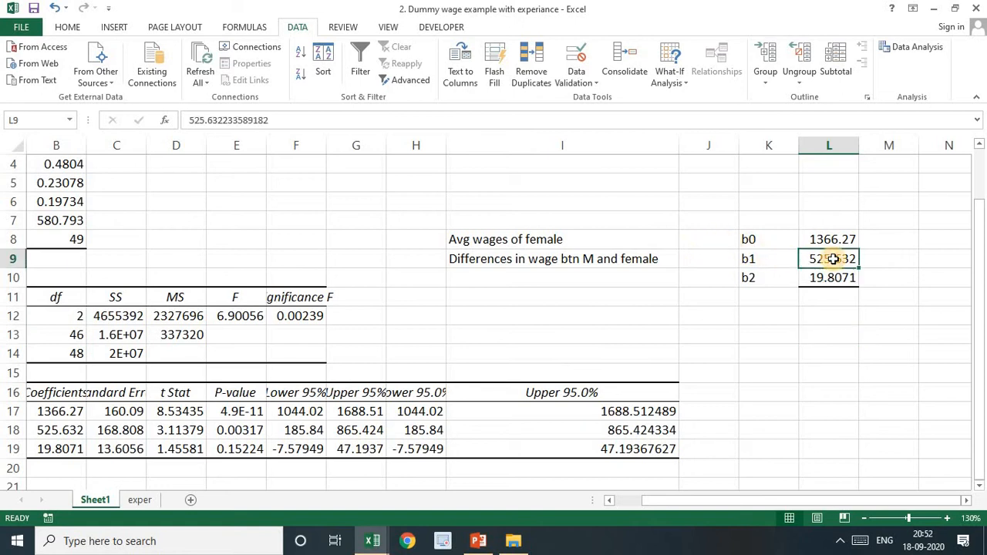
click(540, 239)
drag(683, 250, 553, 221)
click(553, 221)
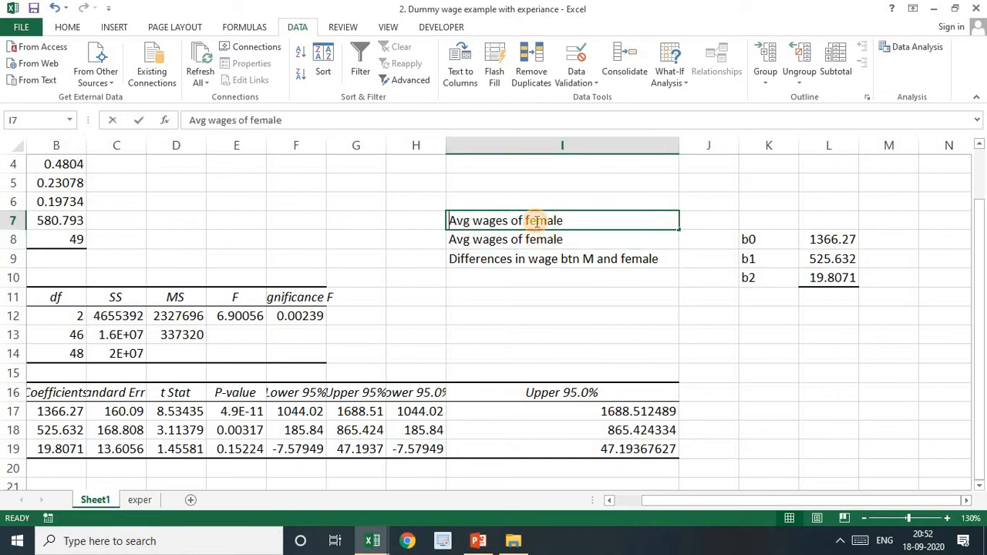
double_click(536, 221)
key(BackSpace)
key(BackSpace)
text(m)
key(Tab)
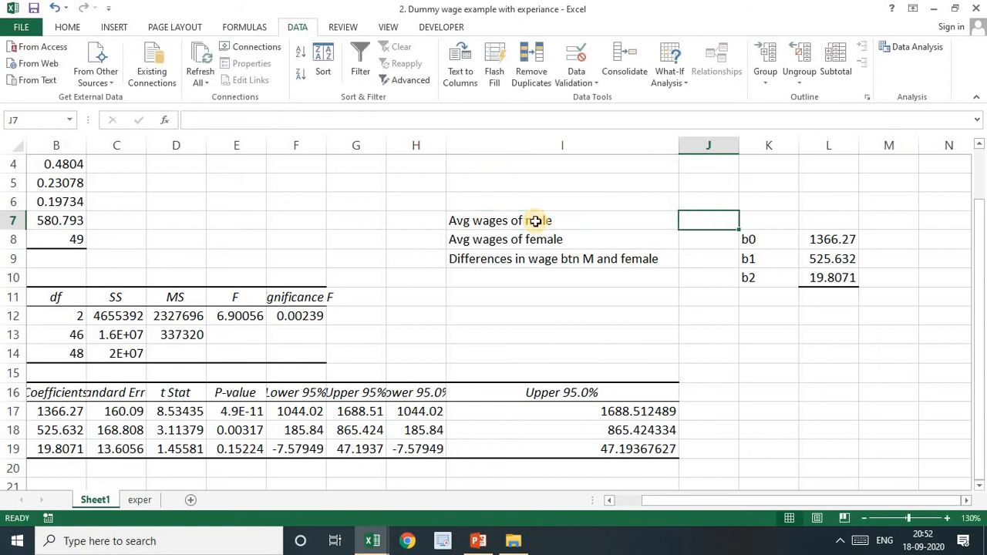
Step: Calculate the average male wage in J7 by adding the b0 and b1 coefficients with =L8+L9
text(=)
click(833, 237)
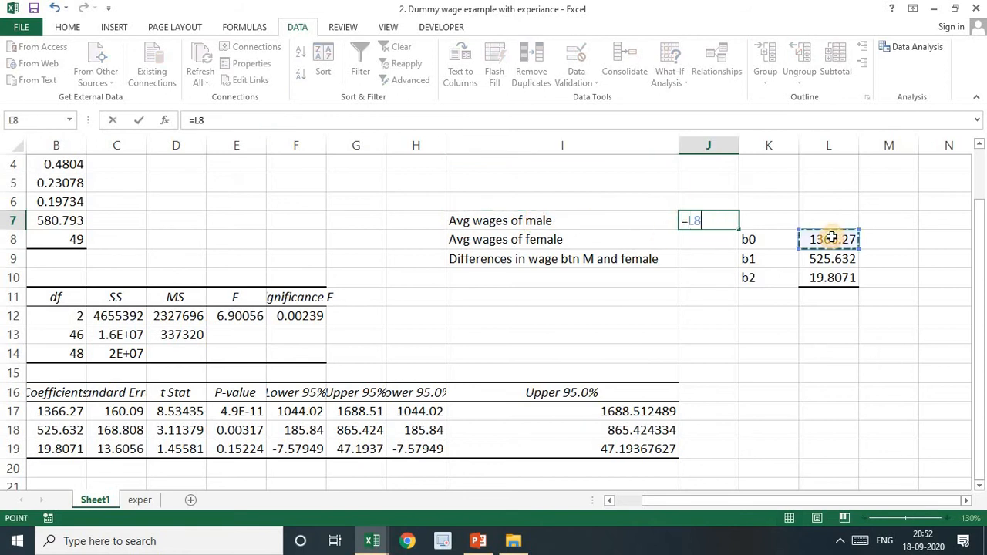
text(+)
click(829, 260)
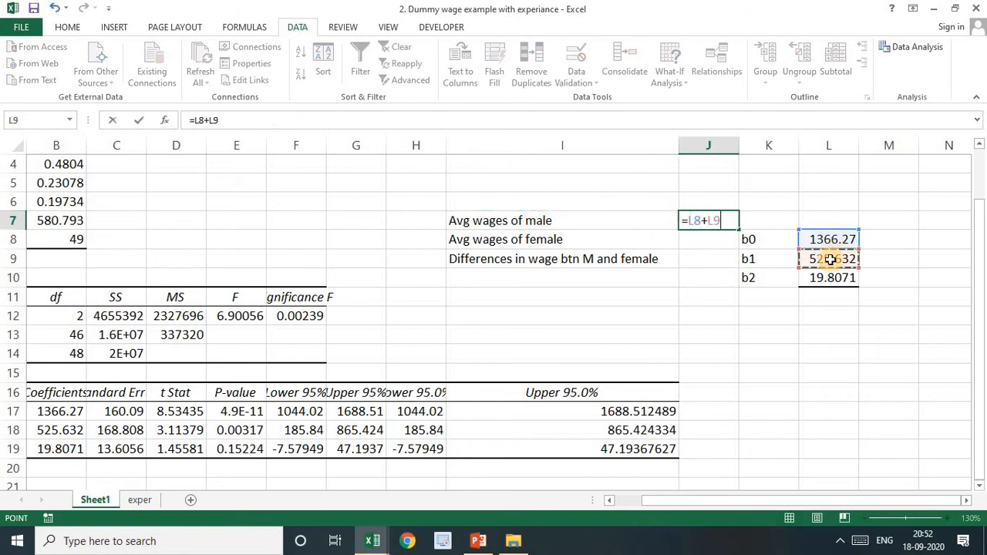
key(Return)
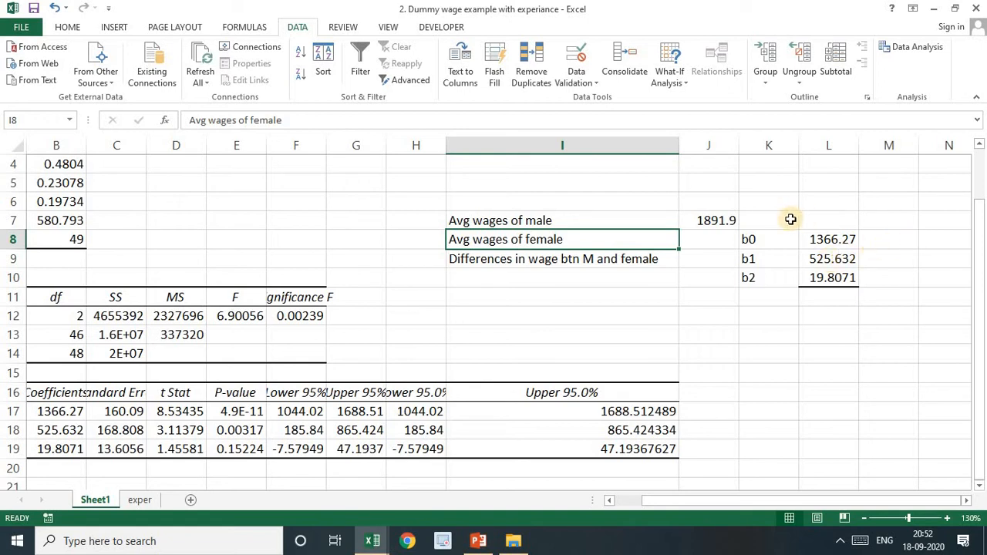
Step: Link the average female wage in J8 to the b0 coefficient with =L8
click(724, 239)
text(=)
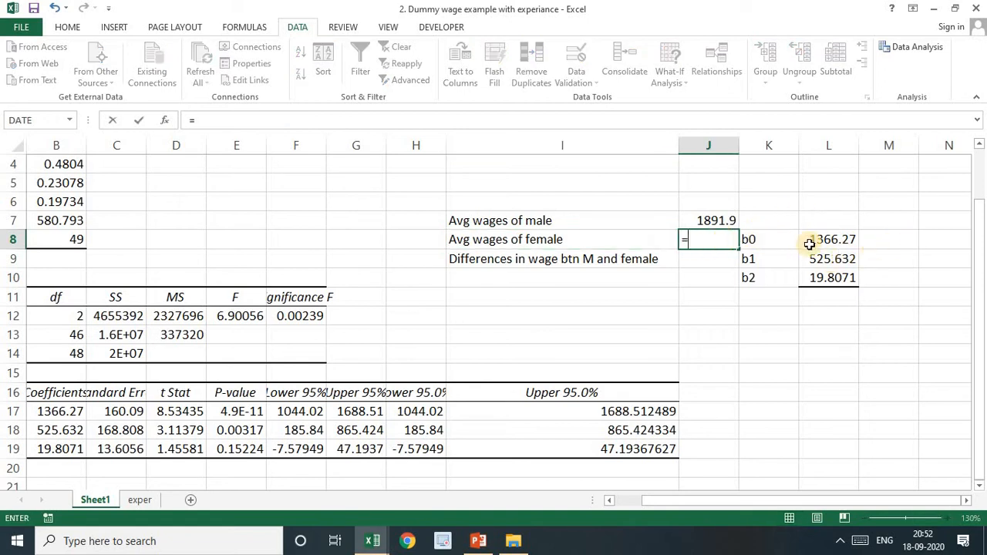
click(827, 241)
click(832, 257)
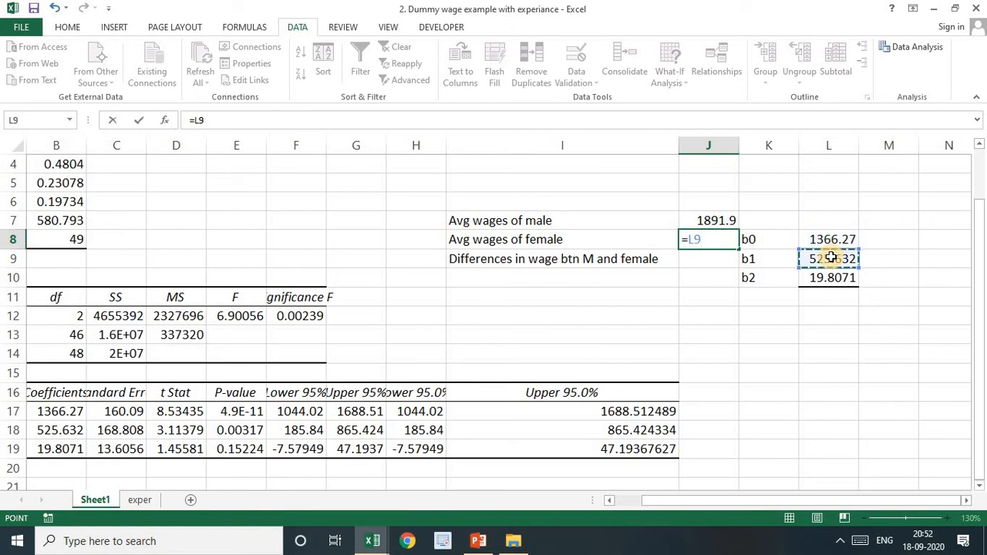
click(831, 245)
key(Return)
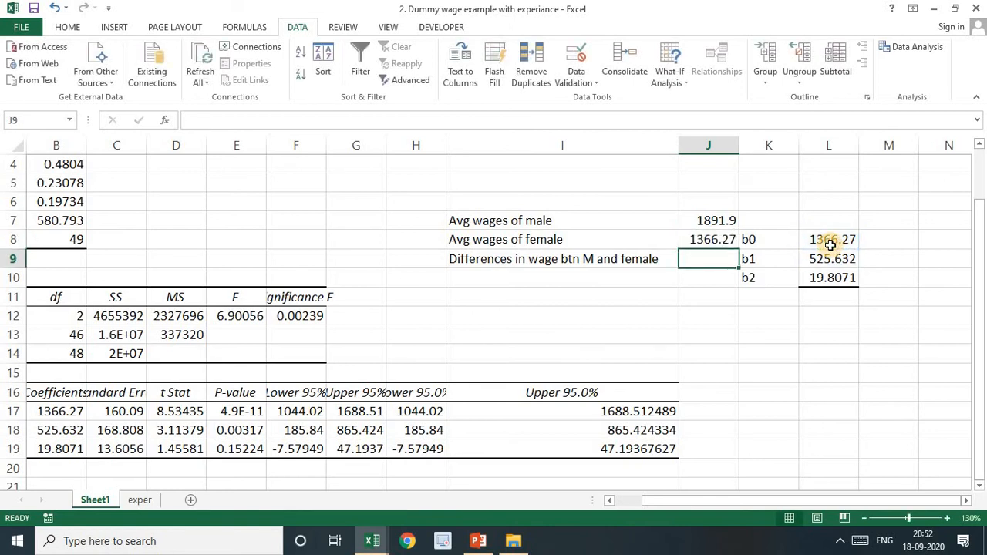
Step: Calculate the male-female wage difference in J9 with the formula =J7-J8
text(=)
click(713, 221)
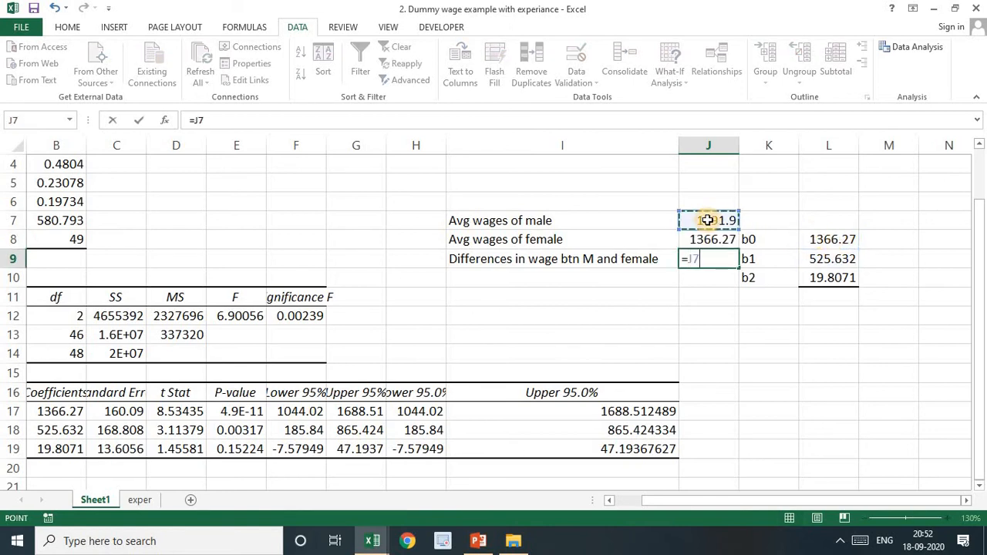
text(-)
click(715, 239)
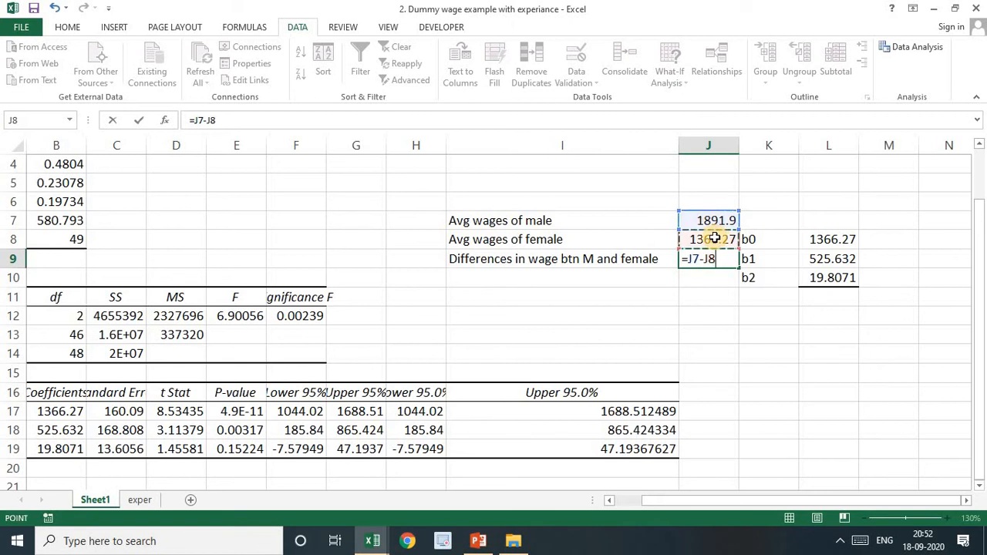
key(Return)
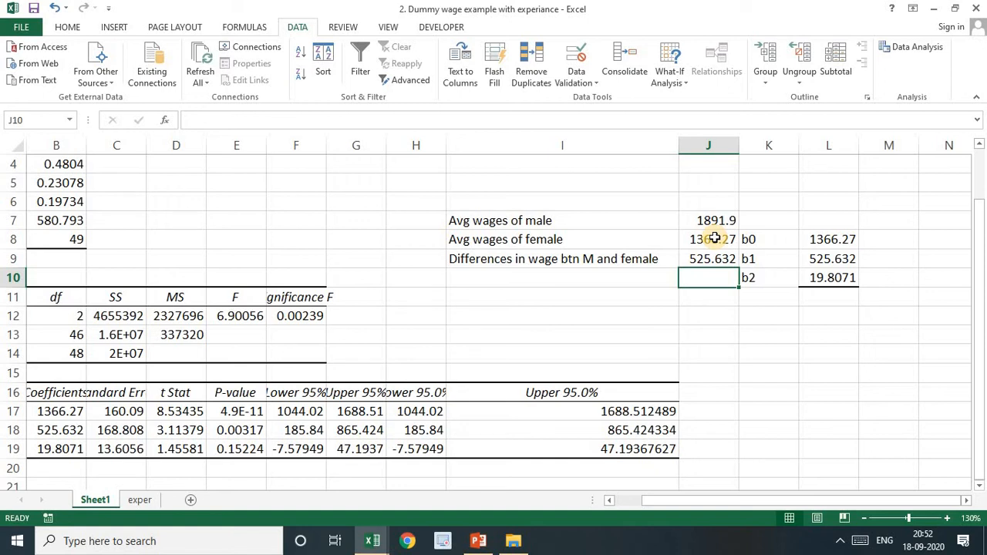
Step: Label the b2 row "experience" in I10
key(Left)
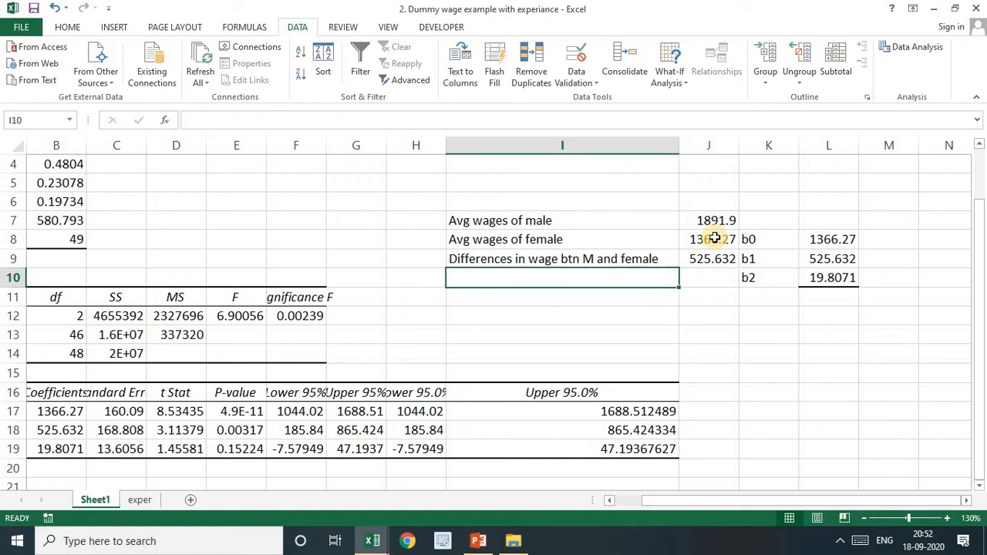
text(exp)
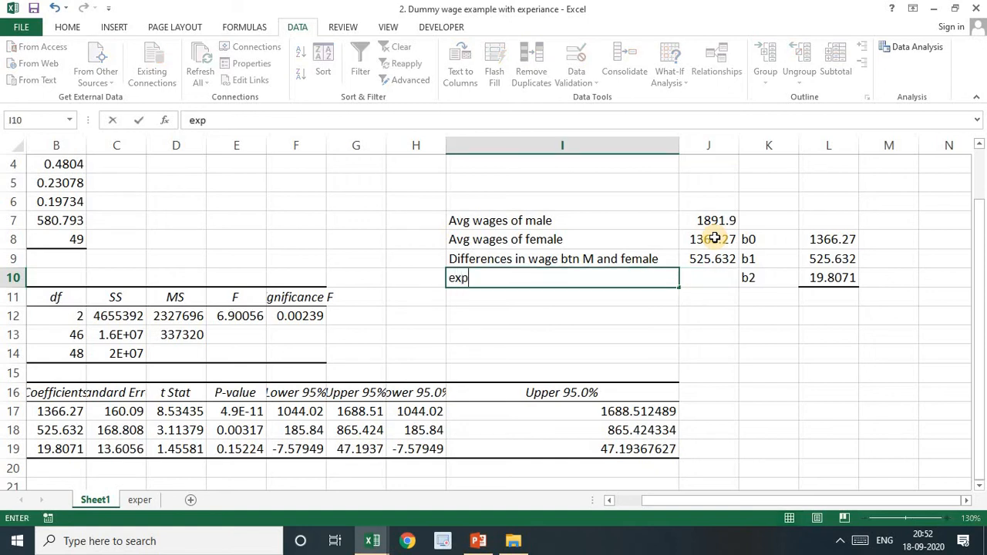
text(eriance)
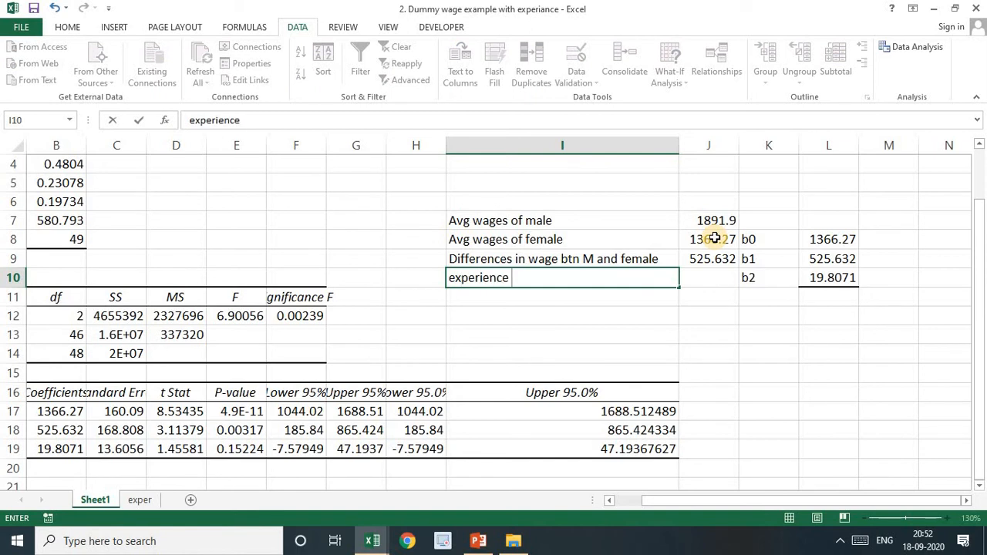
key(Return)
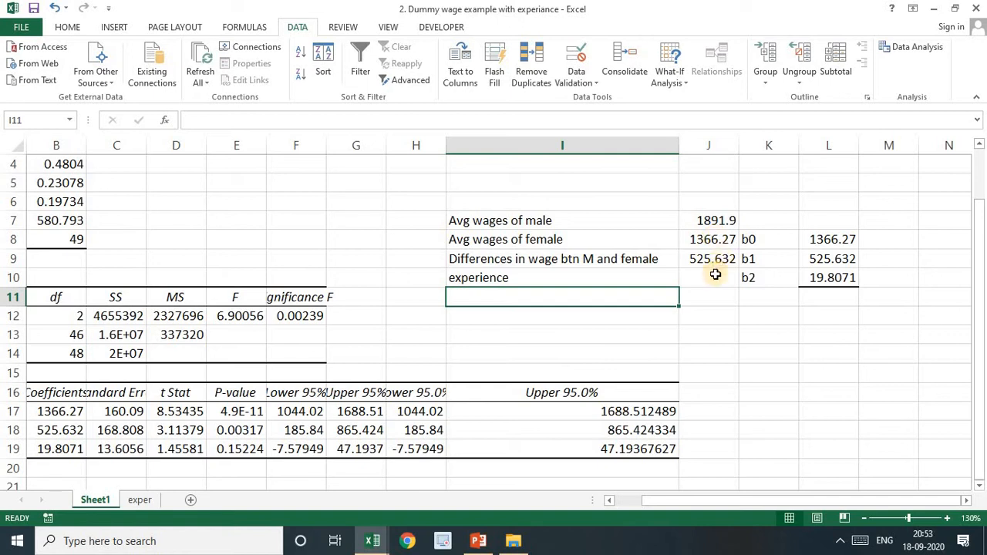
click(715, 273)
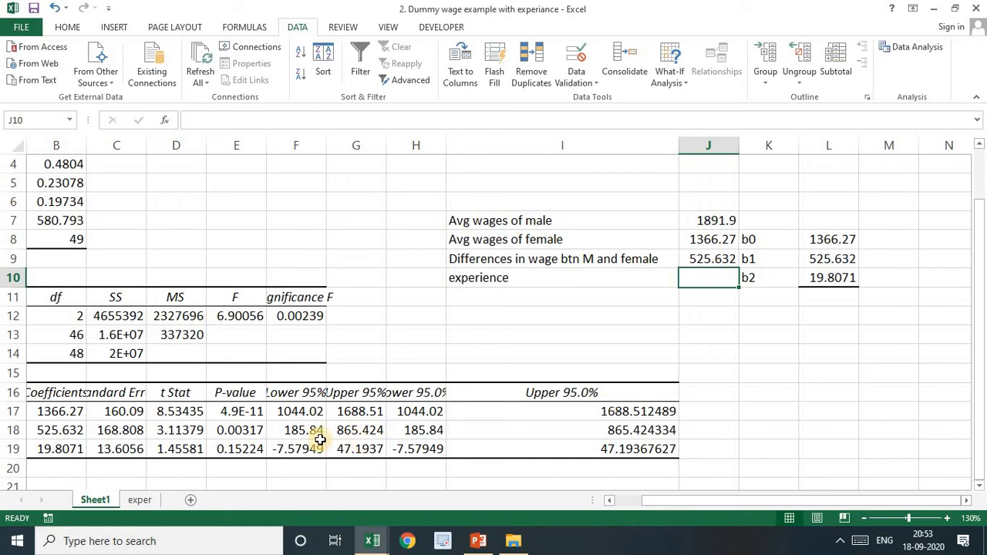
Step: Highlight the t Stat and P-value columns of the coefficient table, D16:E19, with yellow fill
drag(168, 394, 246, 450)
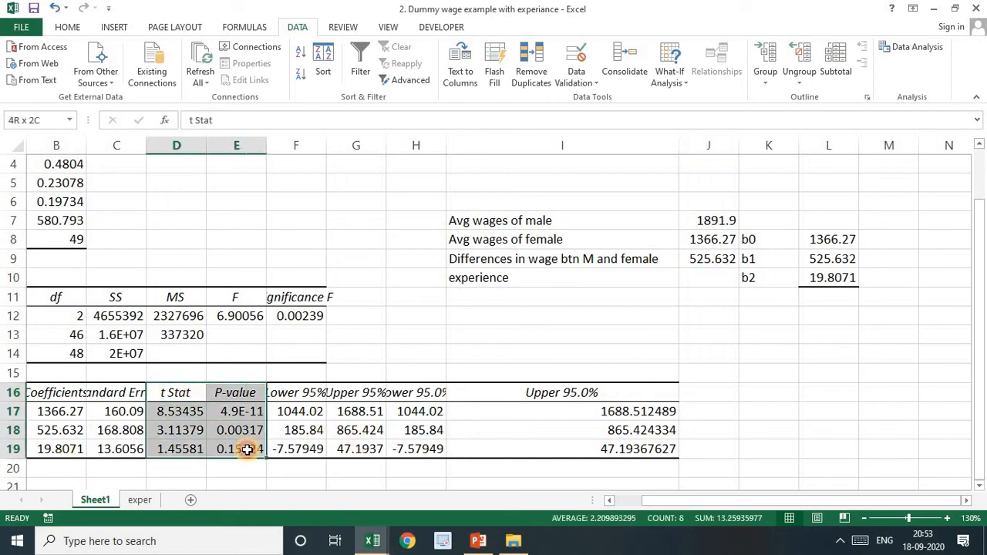
click(68, 29)
click(219, 75)
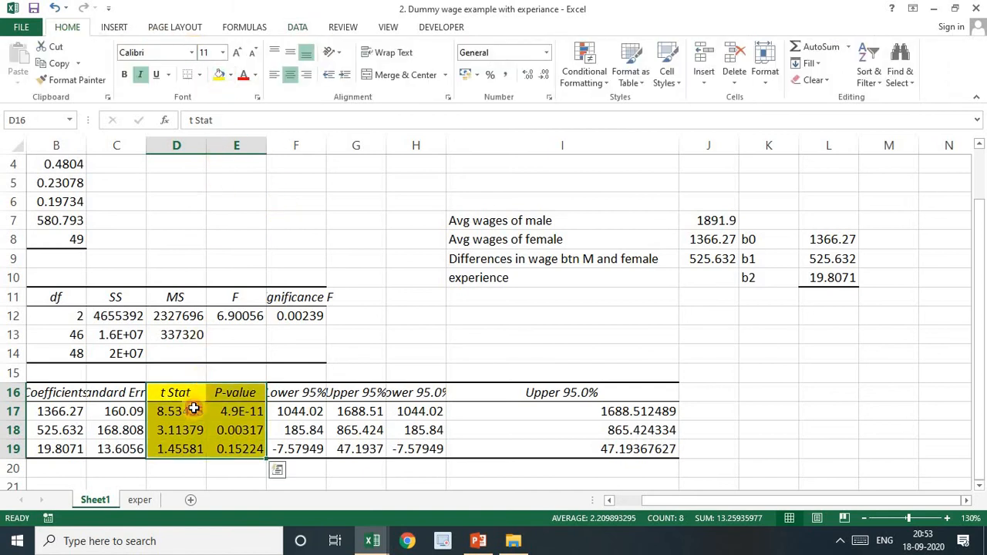
click(193, 409)
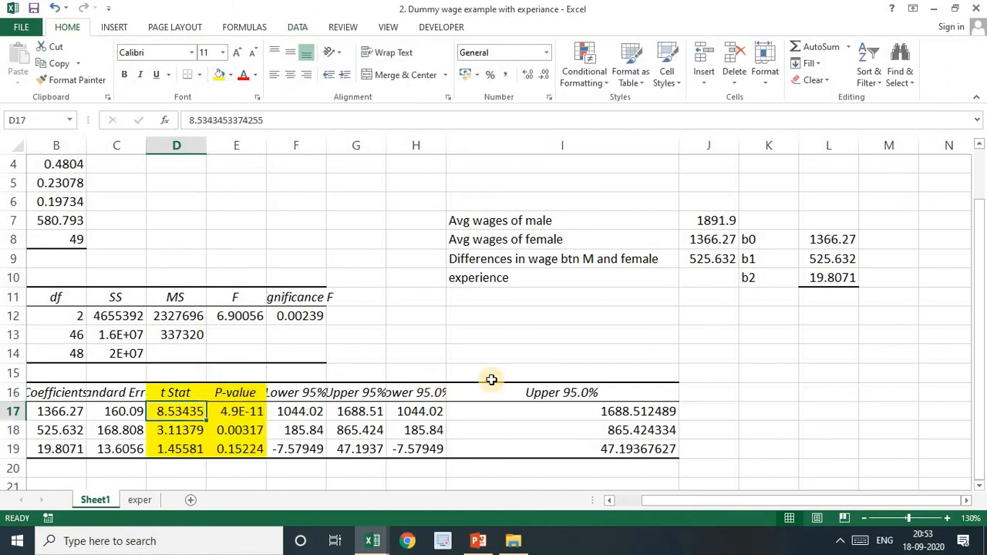
Step: Copy the highlighted t Stat and P-value block D16:E19 to J12
drag(178, 395, 232, 447)
key(ctrl+c)
click(700, 316)
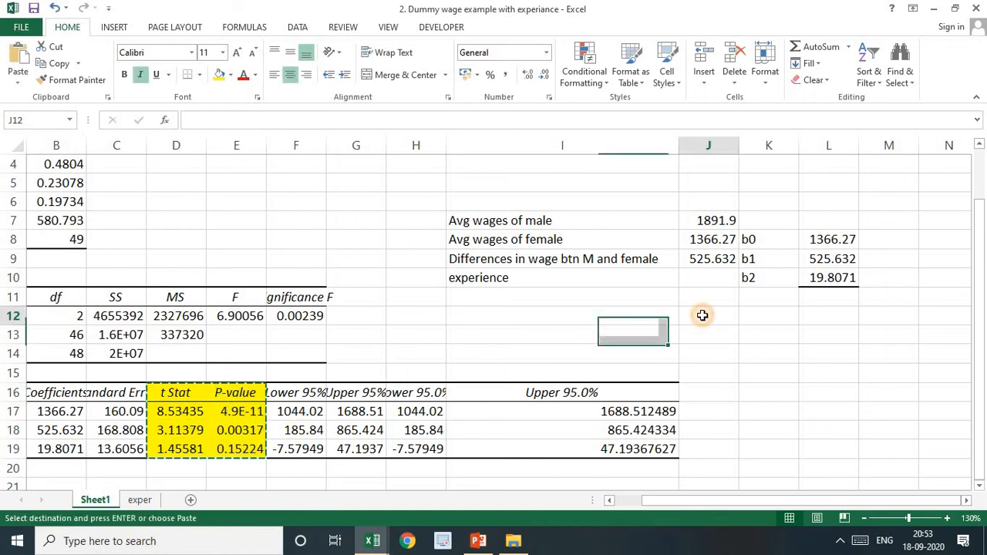
key(ctrl+v)
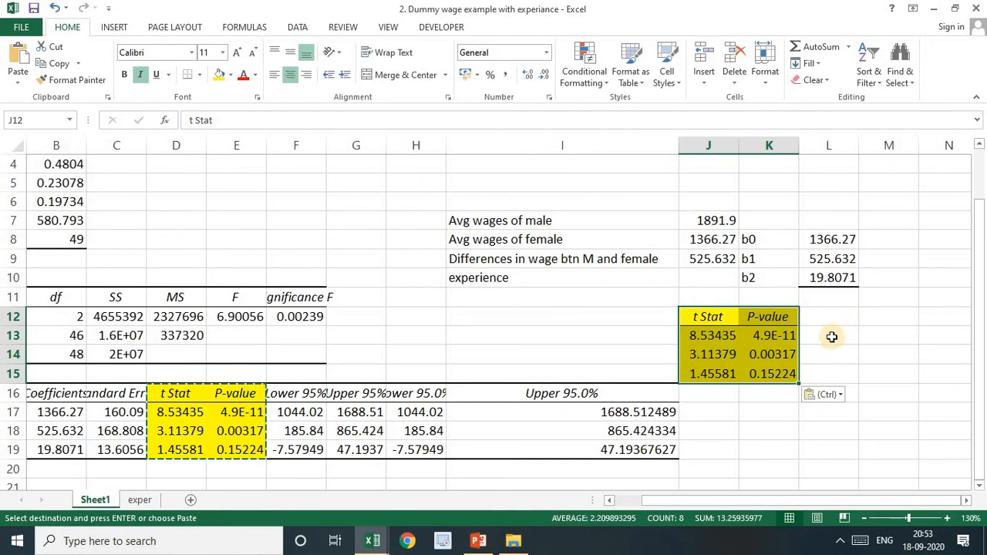
Step: Calculate the confidence level for the intercept in L13 as one minus its P-value, =1-K13
click(832, 337)
text(=)
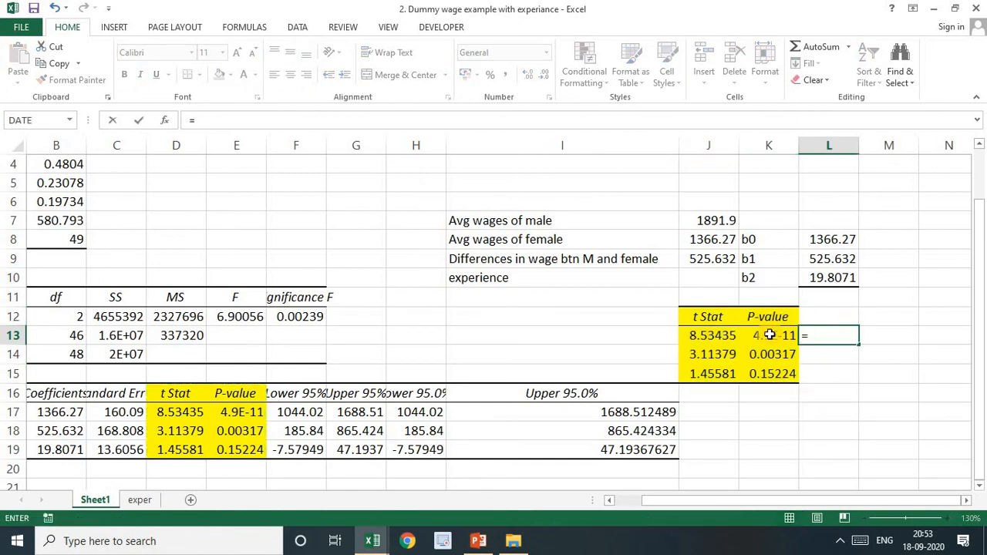
click(770, 335)
text(-)
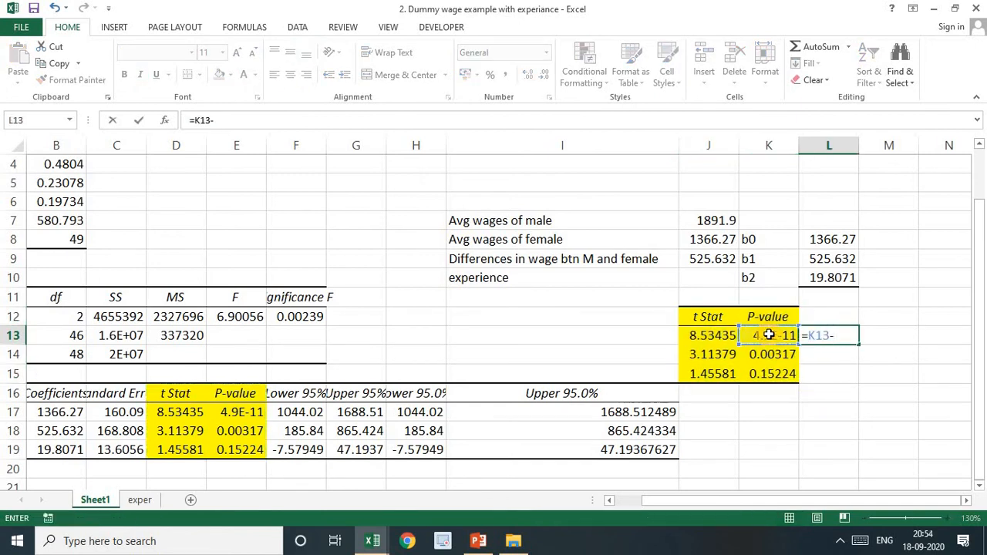
key(BackSpace)
key(BackSpace)
key(BackSpace)
key(BackSpace)
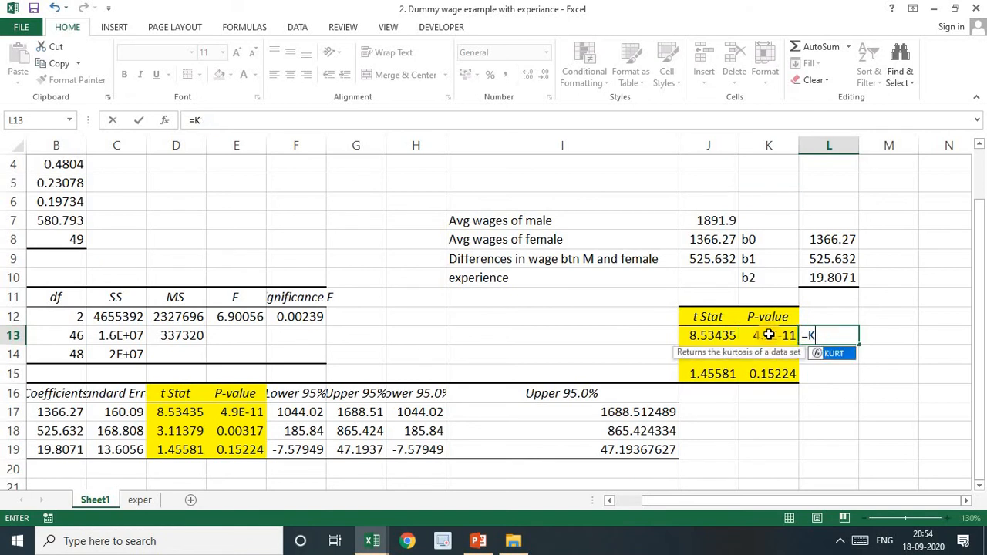
text(1-)
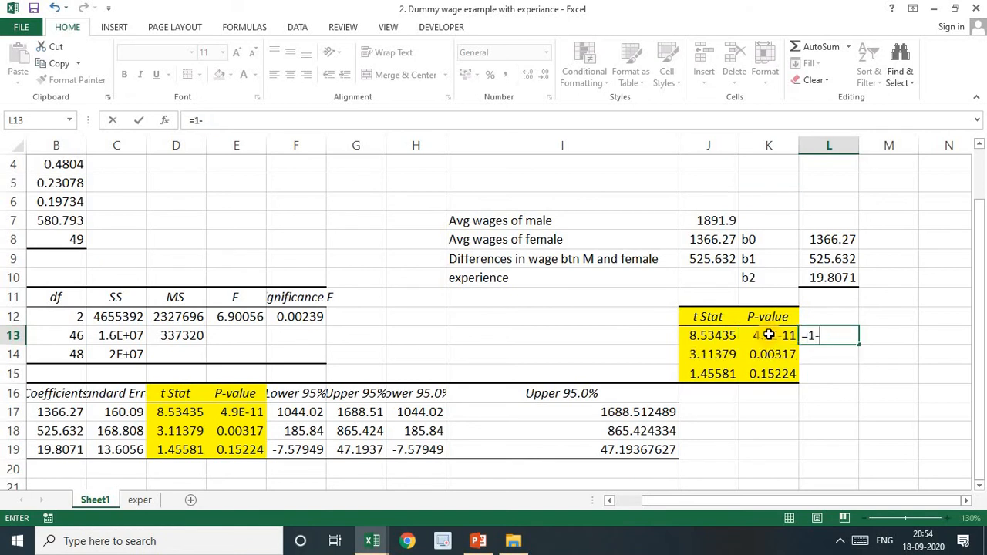
click(769, 335)
key(Return)
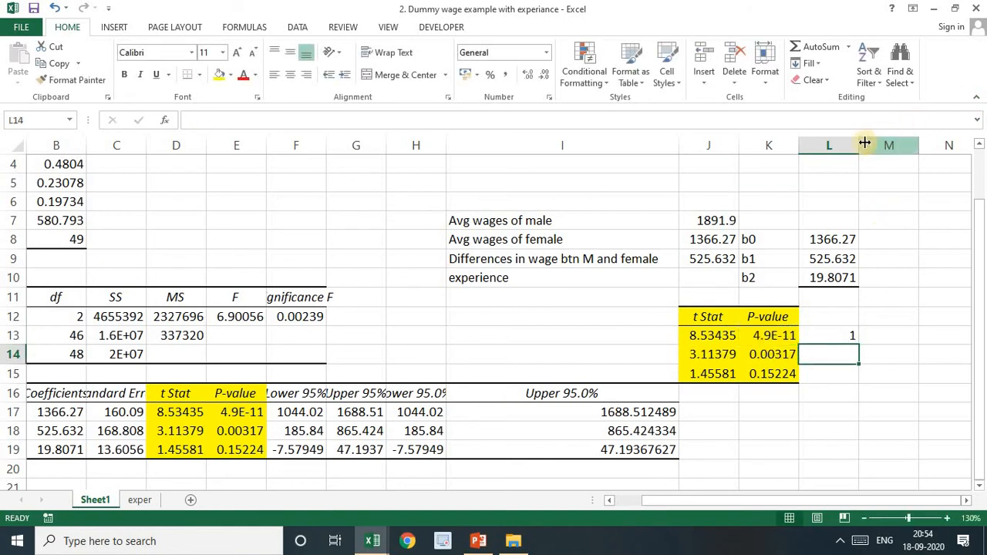
Step: Widen column L and fill the L13 formula down to L15
drag(860, 145, 908, 145)
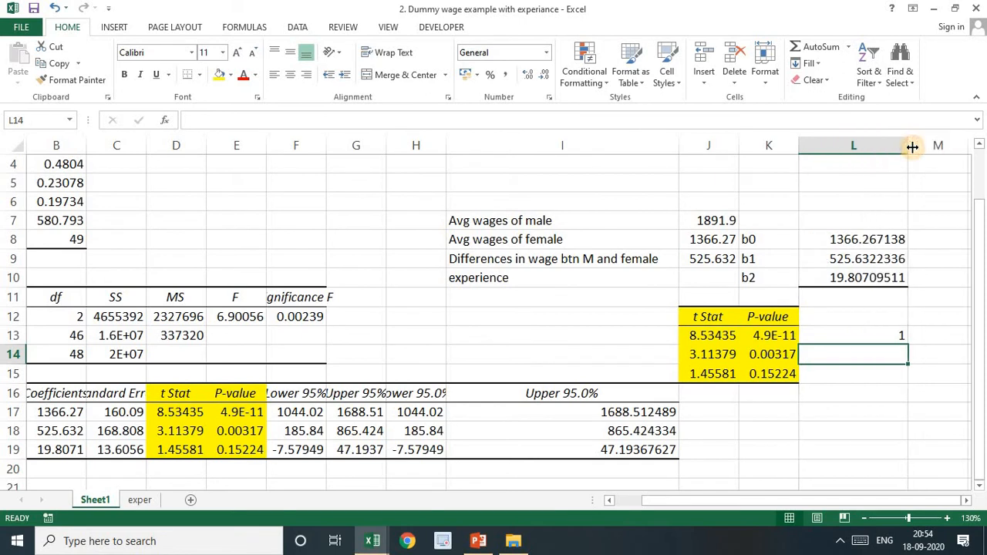
click(874, 331)
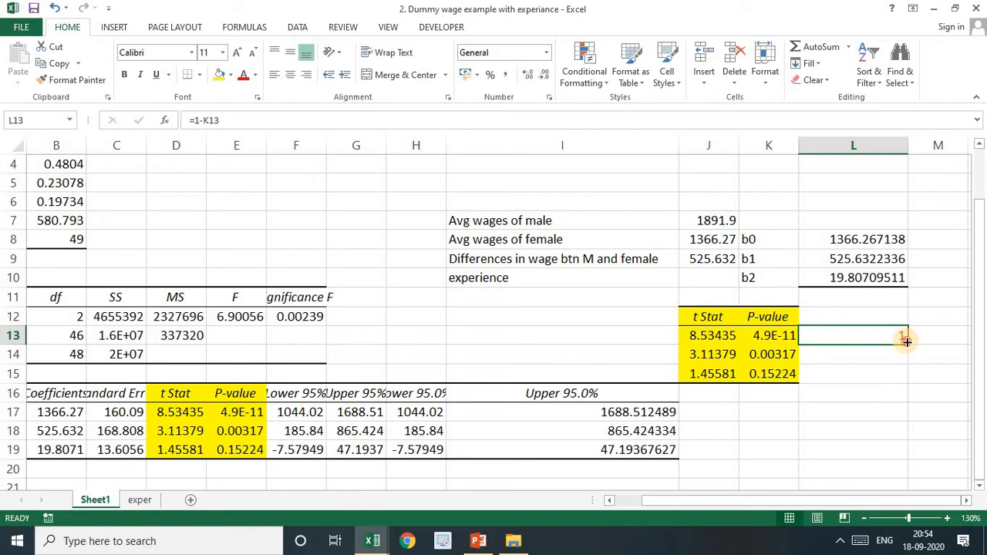
drag(908, 344, 895, 379)
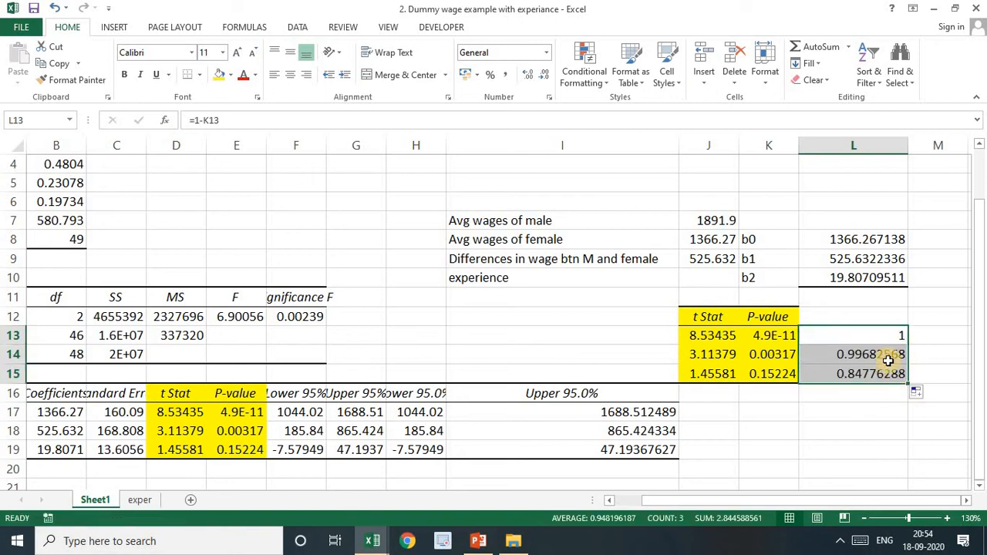
Step: Clear the intercept's formula from L13, keeping the ones in L14 and L15
double_click(897, 336)
key(BackSpace)
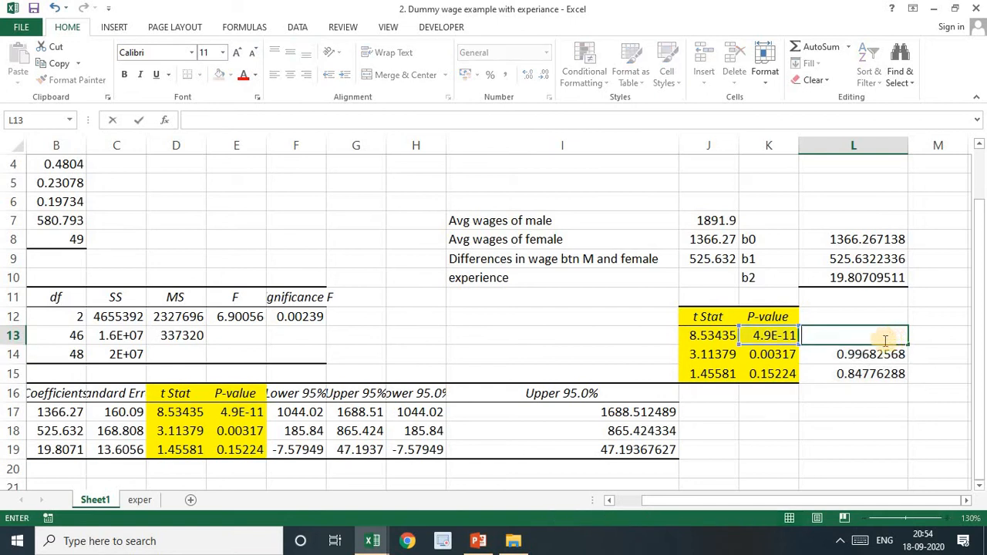
click(865, 353)
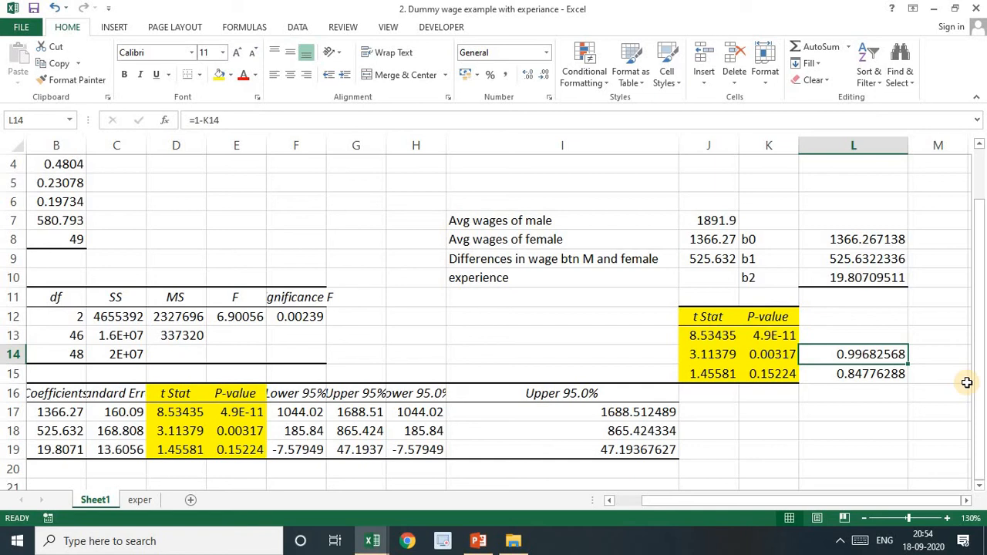
Step: Calculate the error probability for experience in M15 with the formula =1-L15
click(900, 373)
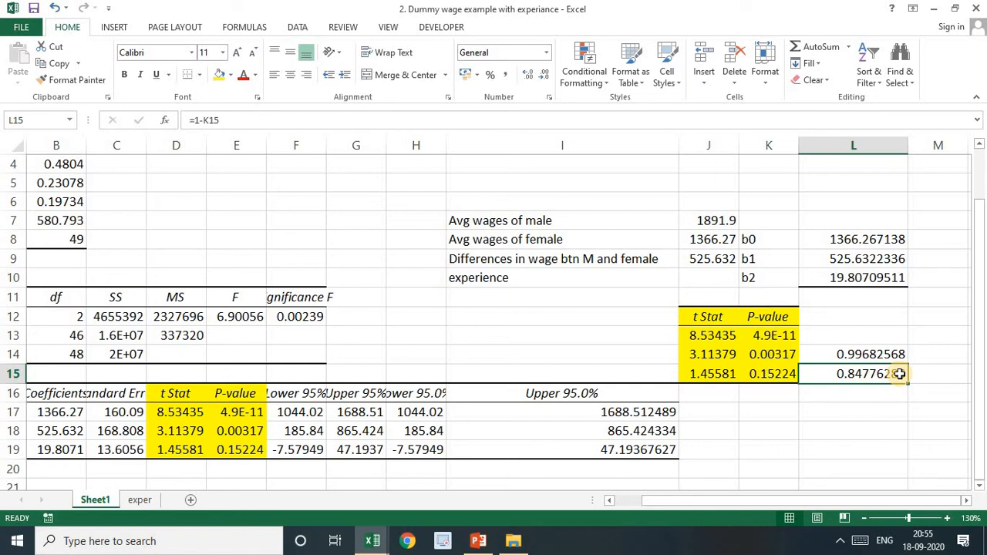
click(940, 374)
text(=)
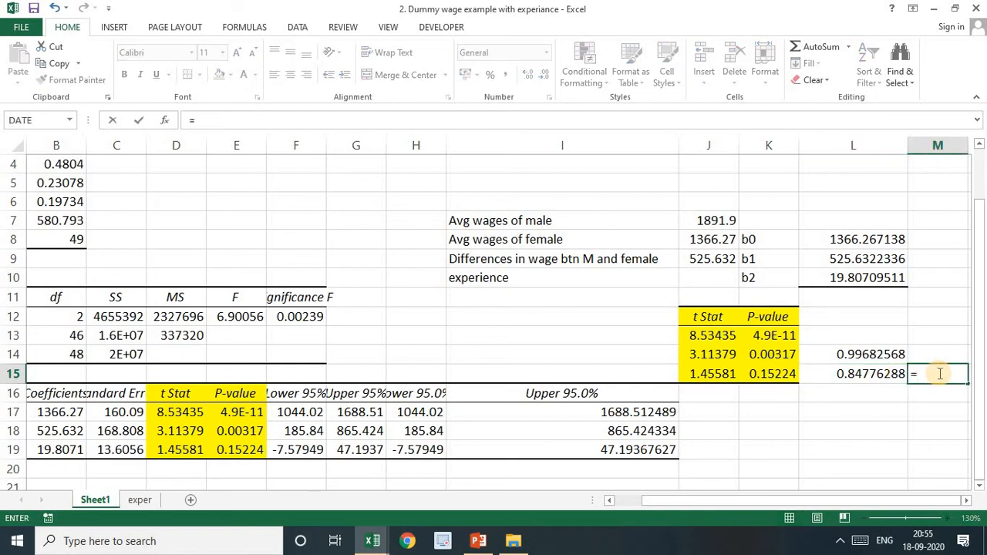
text(1-)
click(879, 373)
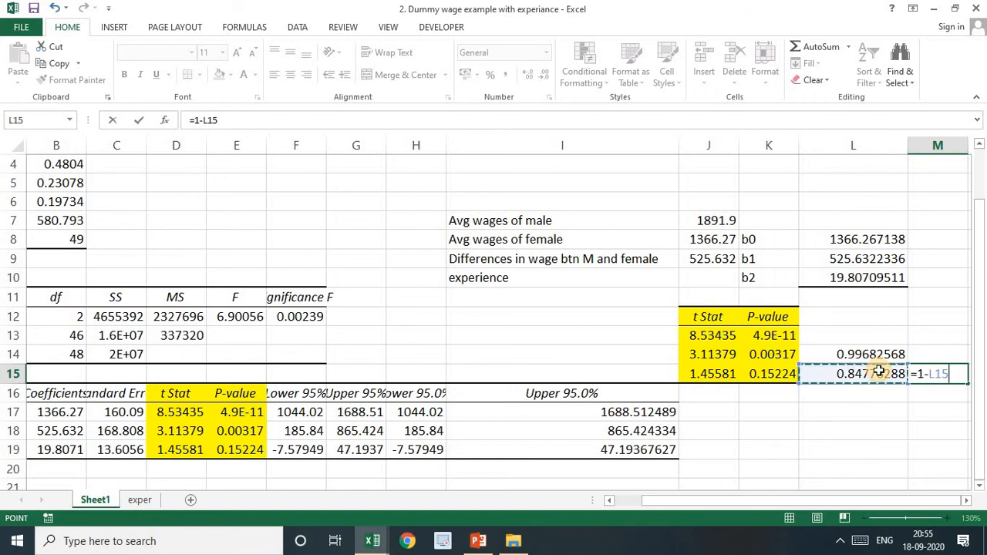
key(Return)
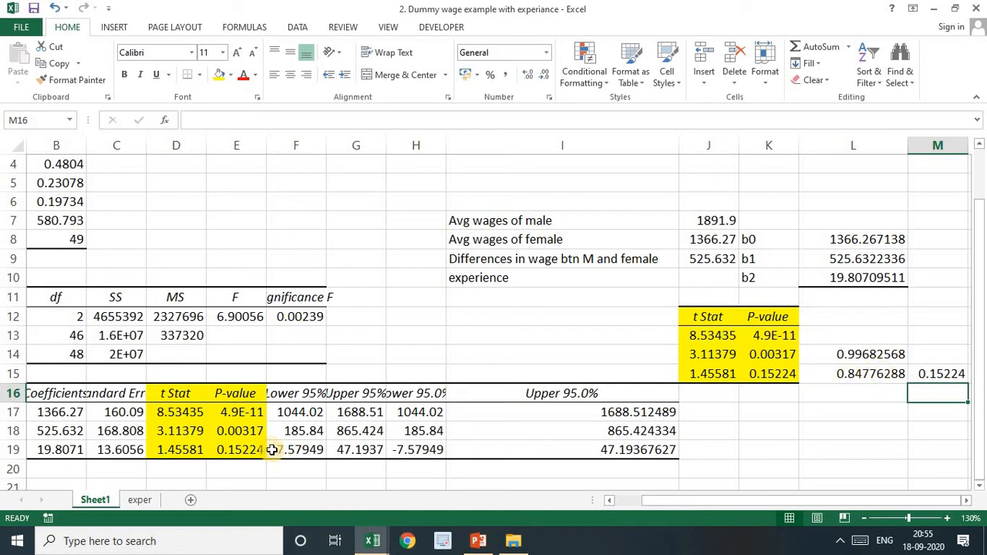
Step: Examine the Experience row of the coefficient table, focusing on its P-value in E19
drag(261, 450, 176, 450)
drag(44, 450, 14, 454)
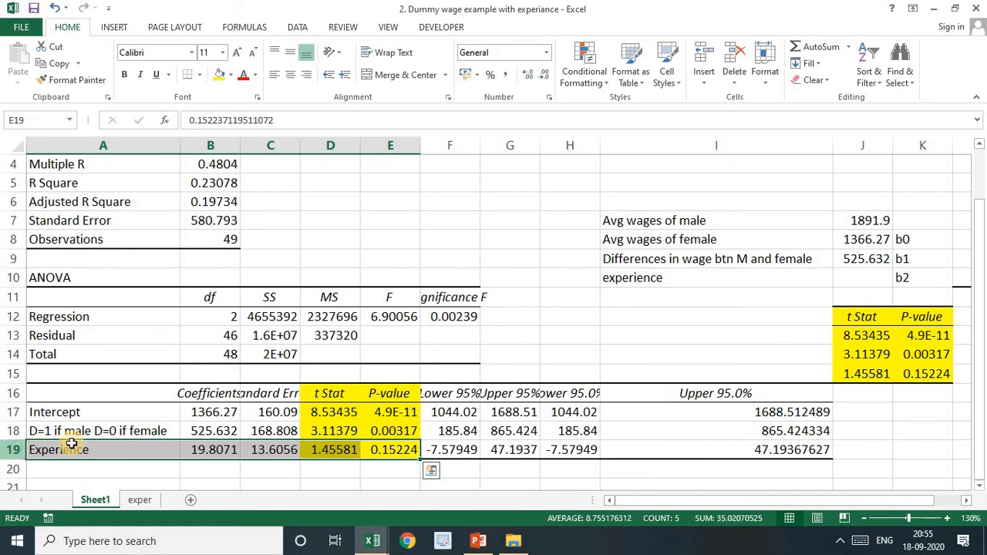
click(397, 452)
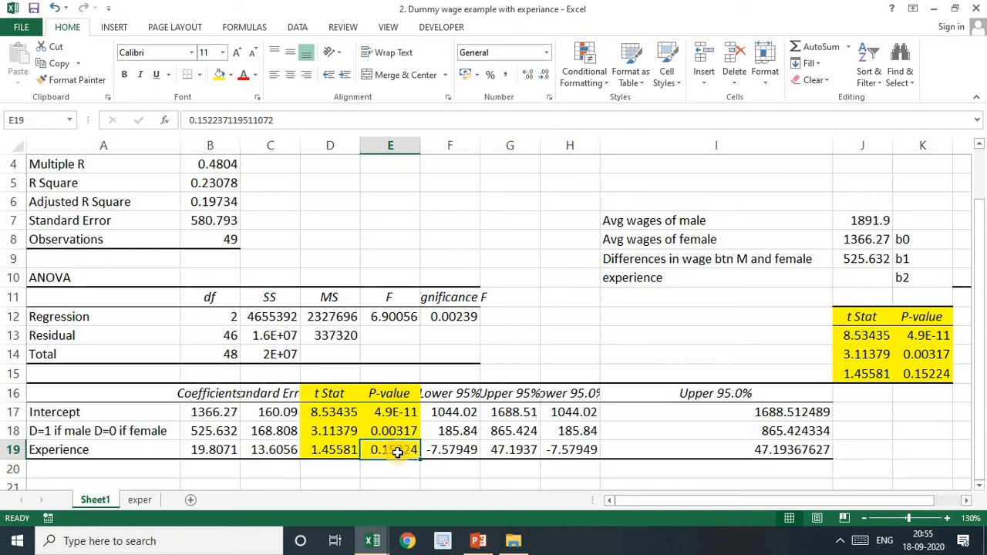
Step: Switch to the PowerPoint slides and return to Excel on Sheet1 of the dummy trap workbook
click(477, 543)
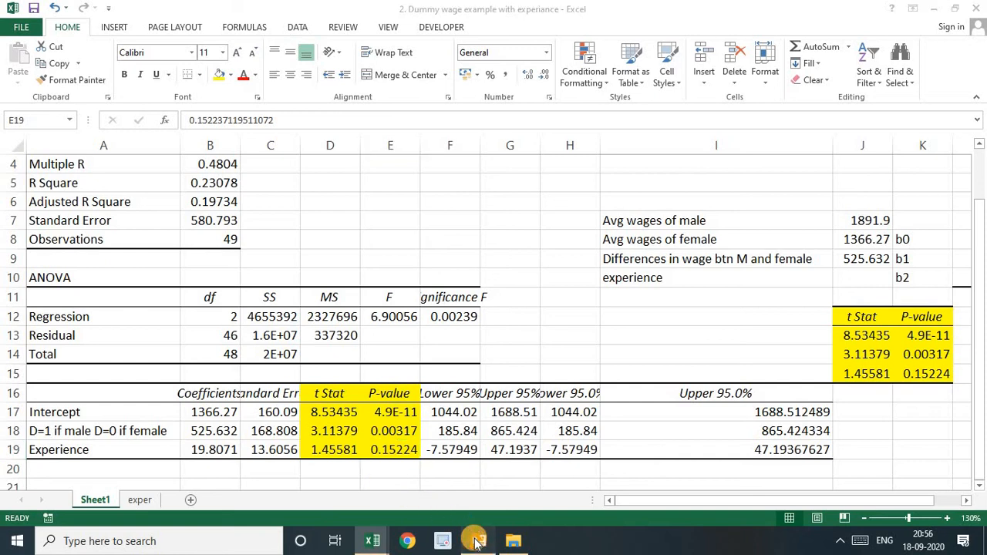
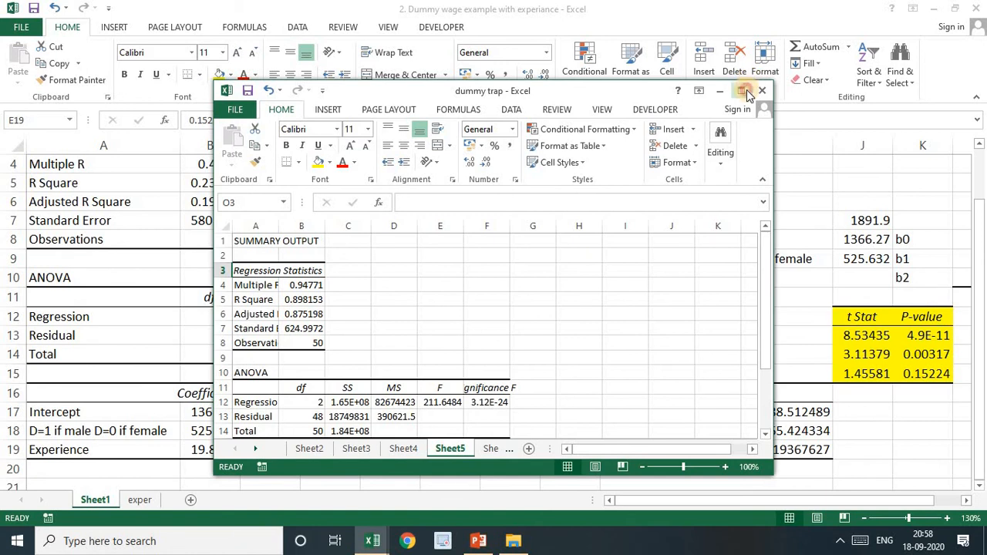
click(283, 502)
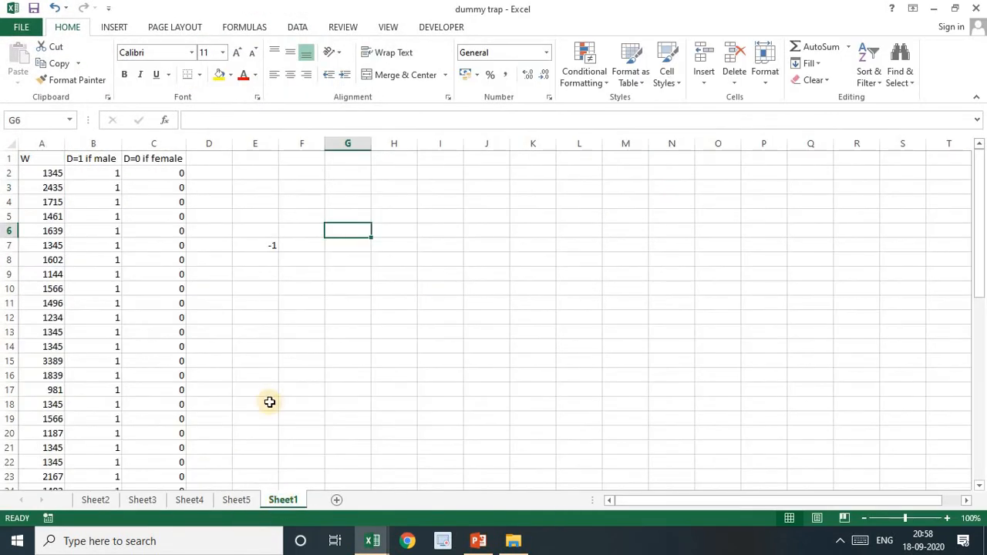
Step: Copy the wage and gender dummy columns A to C and enlarge the sheet view to 120%
drag(47, 143, 145, 144)
key(ctrl+c)
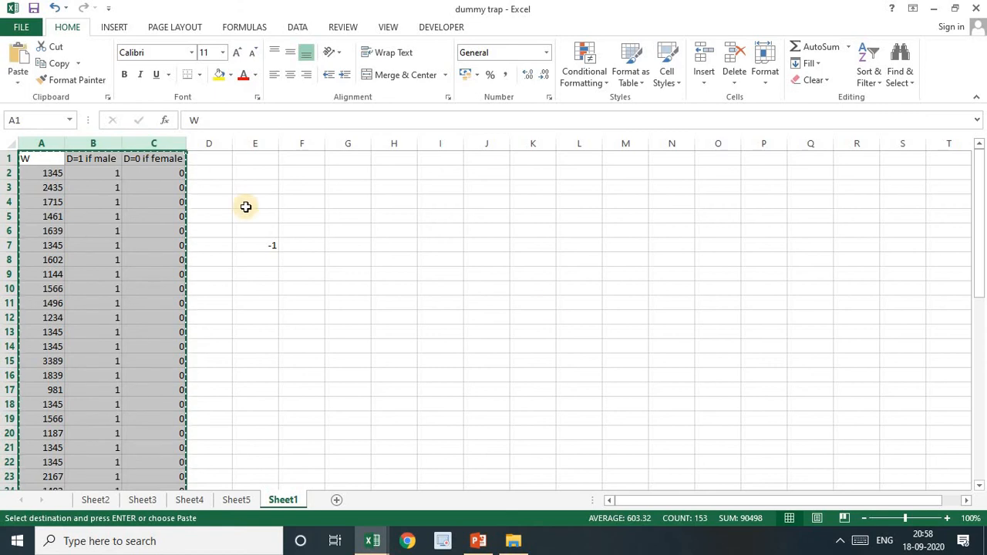
click(947, 518)
click(947, 519)
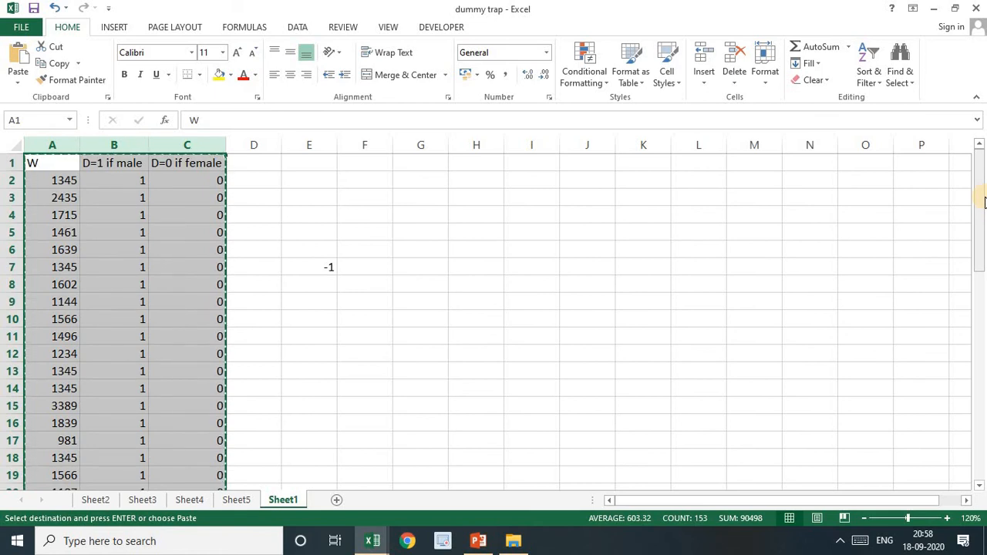
Step: Examine both dummy headers and read the male dummy values in column B down to row 27
click(128, 163)
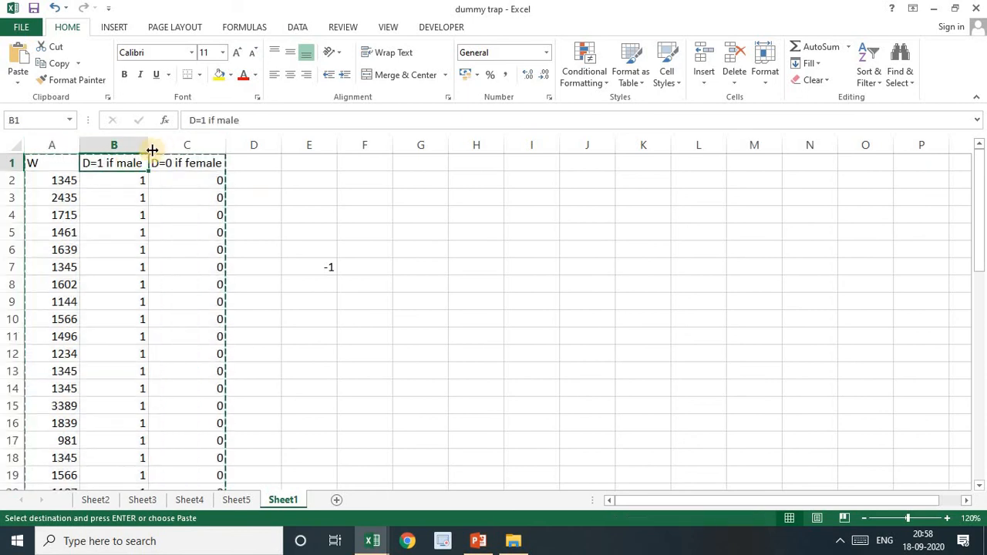
click(190, 163)
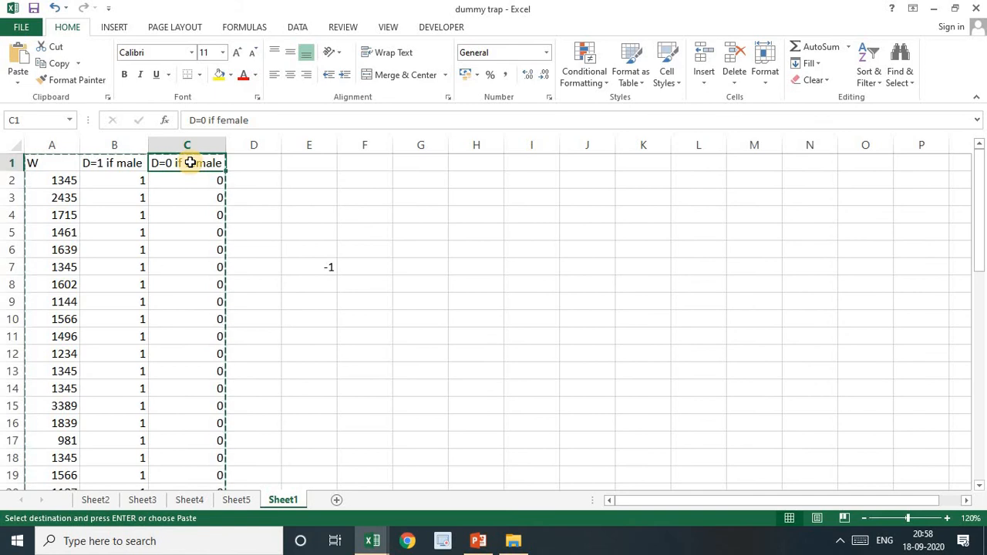
click(114, 176)
key(Down)
key(Down)
key(Down)
key(Down)
key(Down)
key(Down)
key(Down)
key(Down)
key(Down)
key(Down)
key(Down)
key(Down)
key(Down)
key(Down)
key(Down)
key(Down)
key(Down)
key(Down)
key(Down)
key(Down)
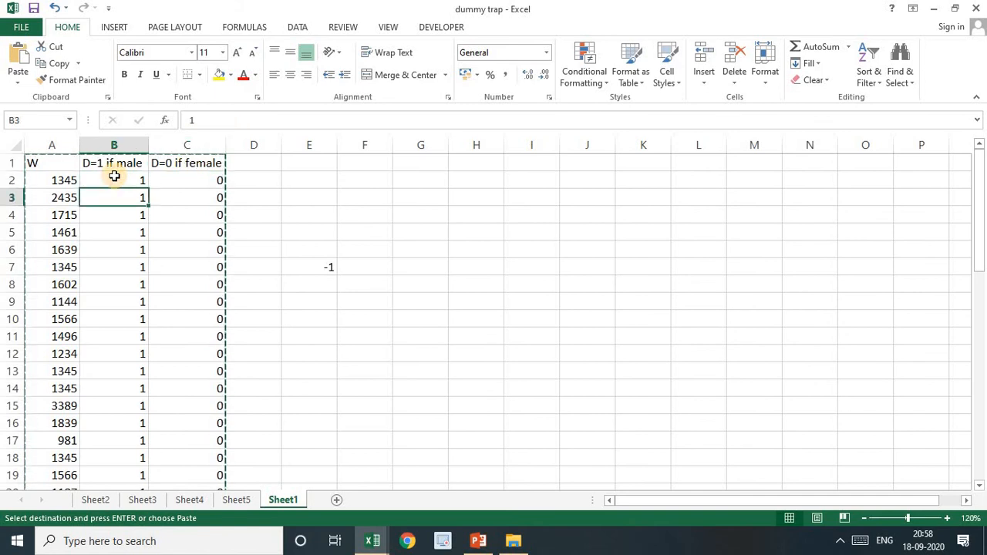
key(Down)
key(Down)
key(Down)
key(Down)
key(Down)
key(Down)
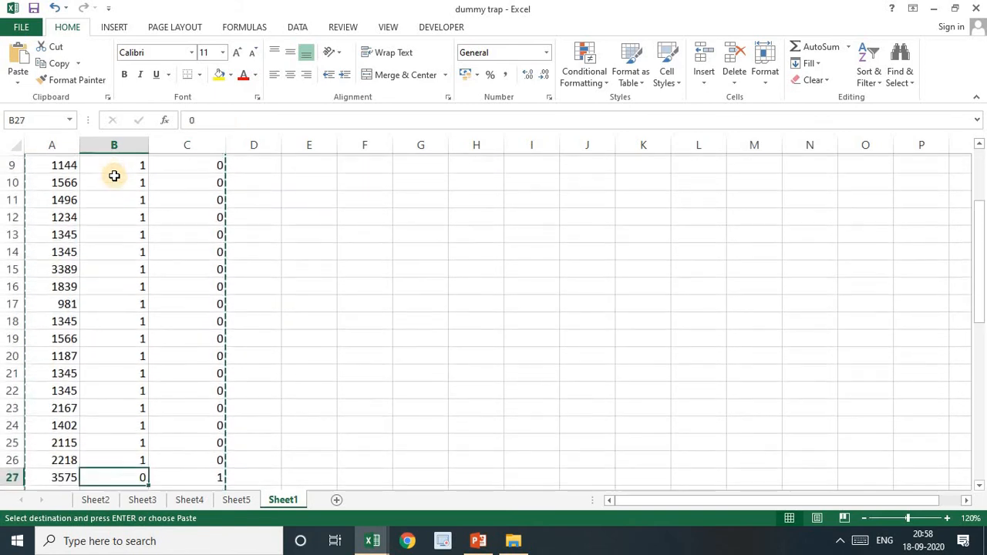
key(Up)
key(Up)
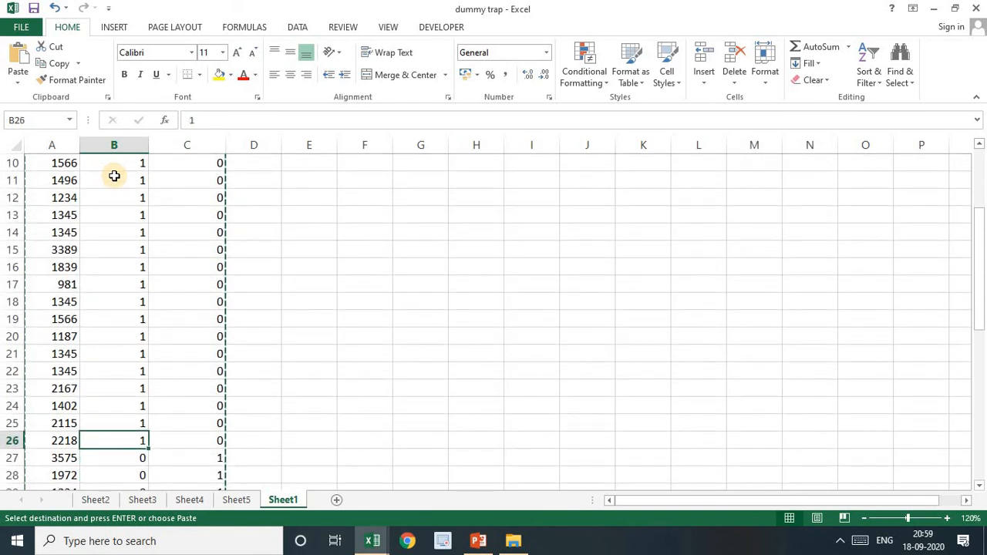
key(Down)
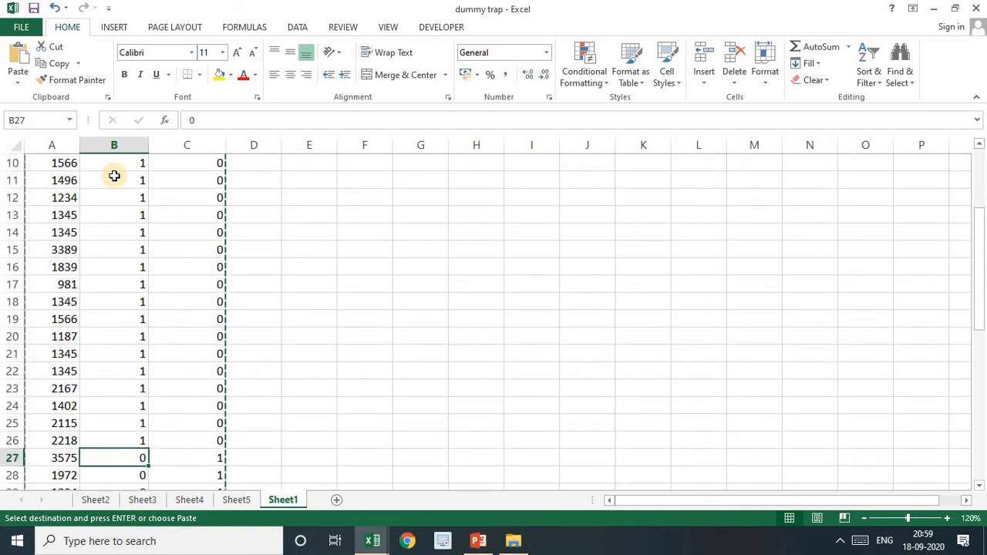
Step: Examine the female dummy values in column C from row 27 down to row 51 and return to its header
key(Right)
key(Down)
key(Down)
key(Down)
key(Down)
key(Down)
key(Down)
key(Down)
key(Down)
key(Down)
key(Down)
key(Down)
key(Down)
key(Down)
key(Down)
key(Down)
key(Down)
key(Down)
key(Down)
key(Down)
key(Down)
key(Down)
key(Down)
key(Down)
key(Down)
key(Down)
key(Down)
key(Down)
key(Down)
key(Up)
key(Up)
key(Up)
key(Up)
key(Up)
key(Up)
key(Up)
key(Up)
key(Up)
key(Up)
key(Up)
key(Up)
key(Up)
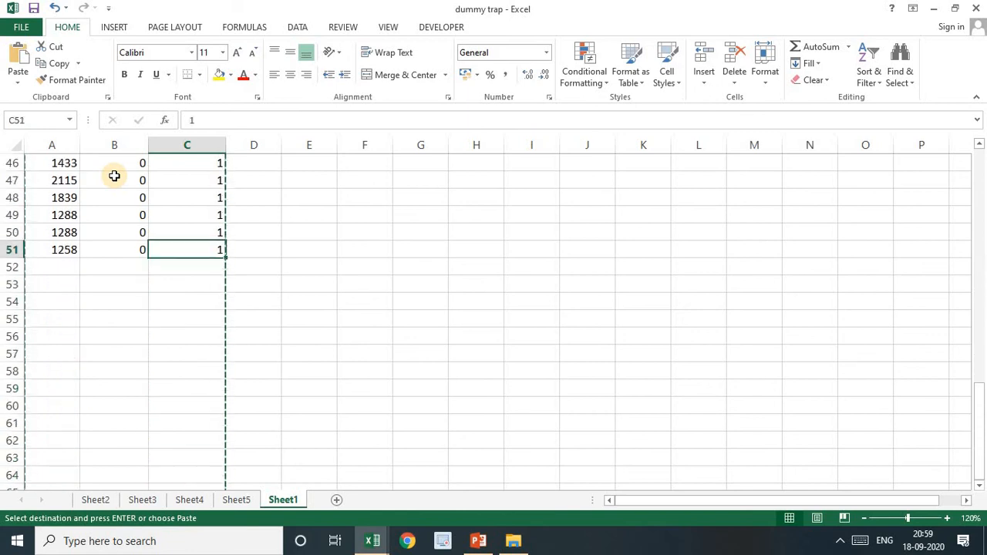
key(Up)
key(Up)
key(Up)
key(Up)
key(Up)
key(Up)
key(Up)
key(Up)
key(Up)
key(Up)
key(Up)
key(Up)
key(Up)
key(Up)
key(Up)
key(Up)
key(Up)
key(Up)
key(Up)
key(Up)
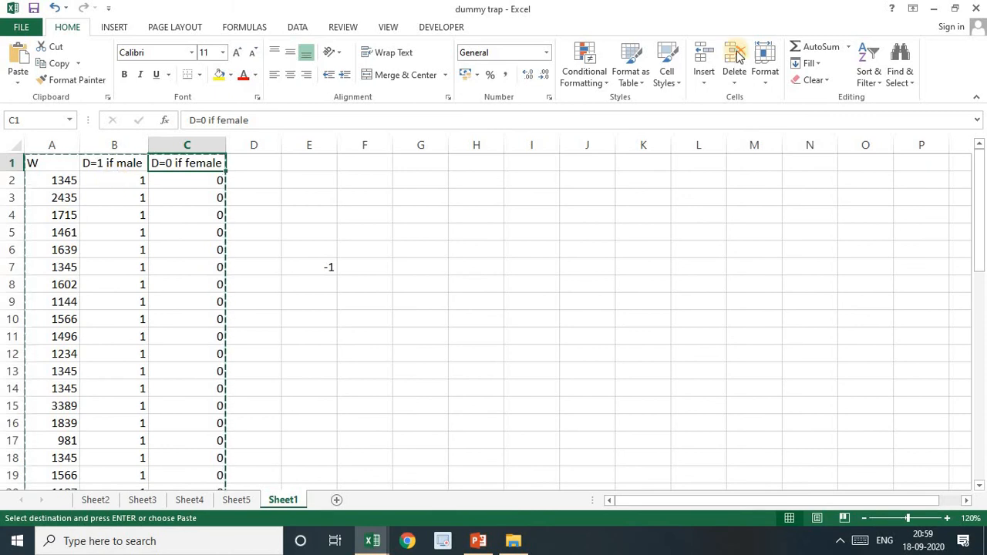
Step: Start a Regression analysis and set its Y range to the wage column, A1:A51
click(296, 29)
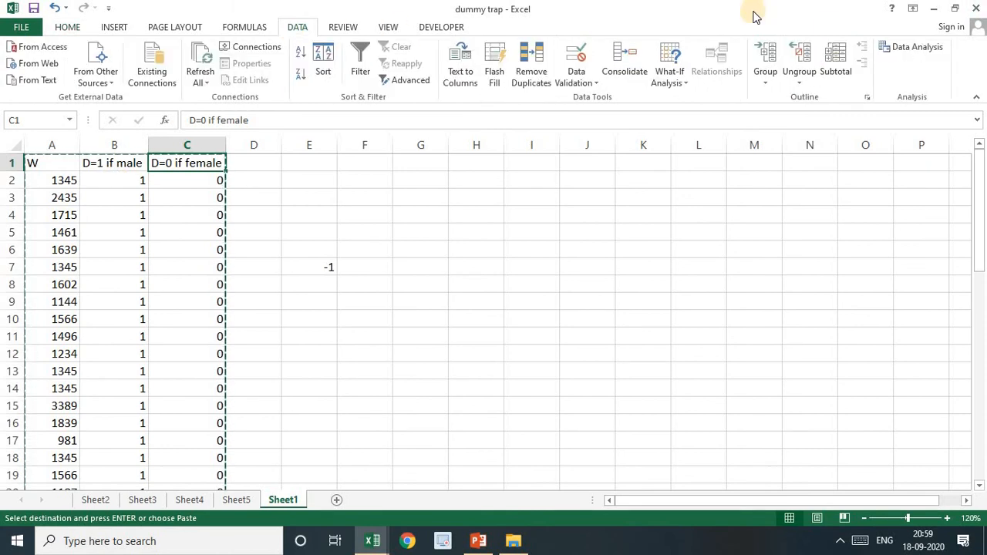
click(898, 46)
click(764, 219)
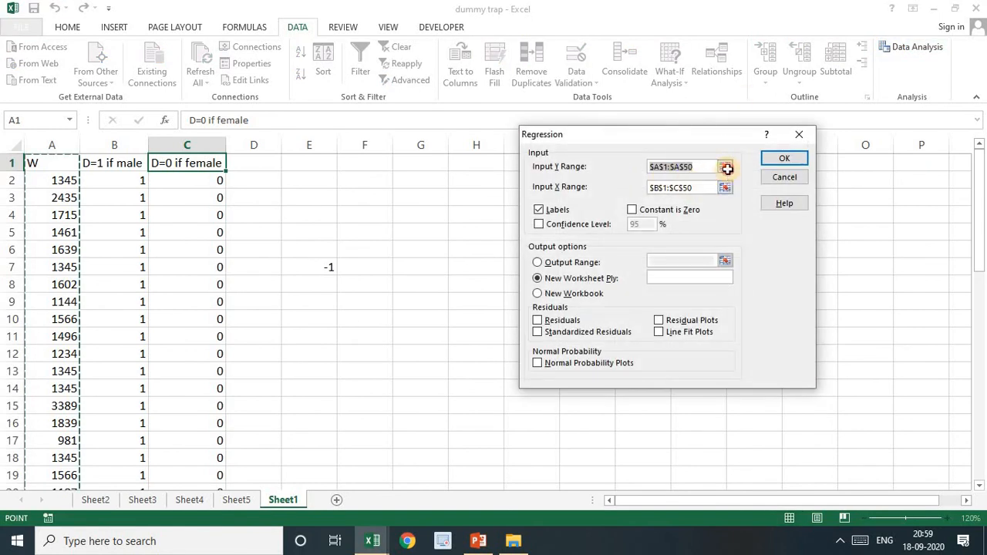
click(725, 167)
key(Return)
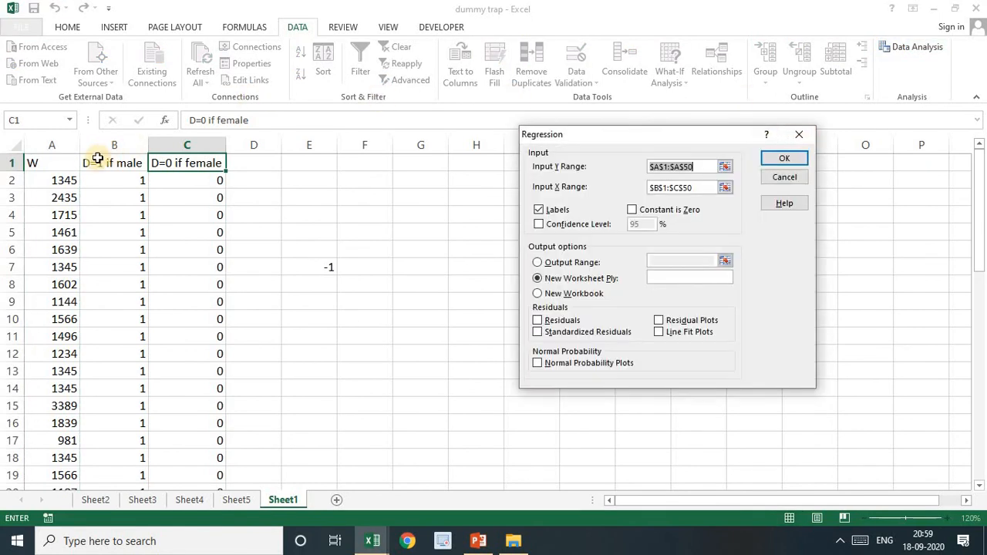
click(65, 164)
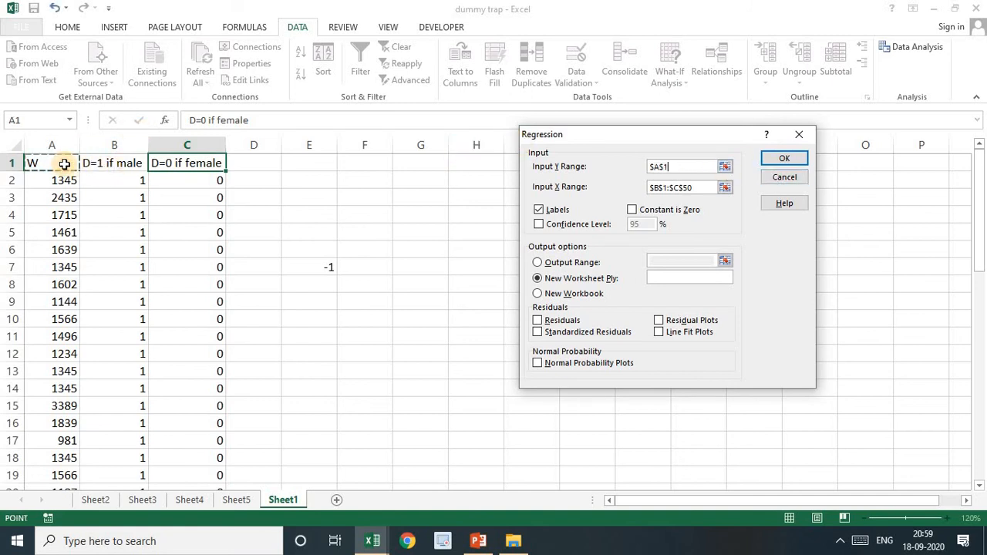
key(ctrl+shift+Down)
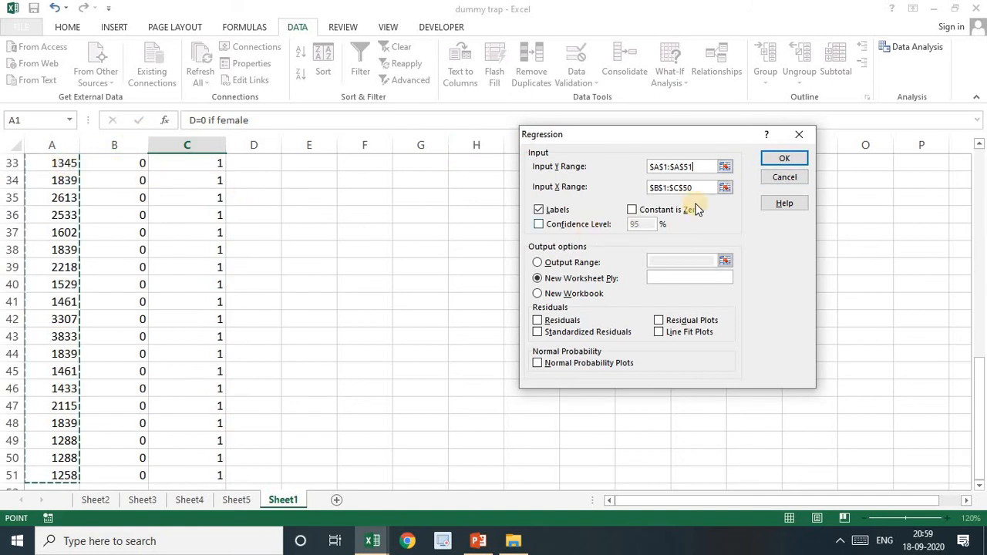
Step: Set the X range to both dummy columns, B1:C51, and run the regression with labels into a new worksheet
click(725, 187)
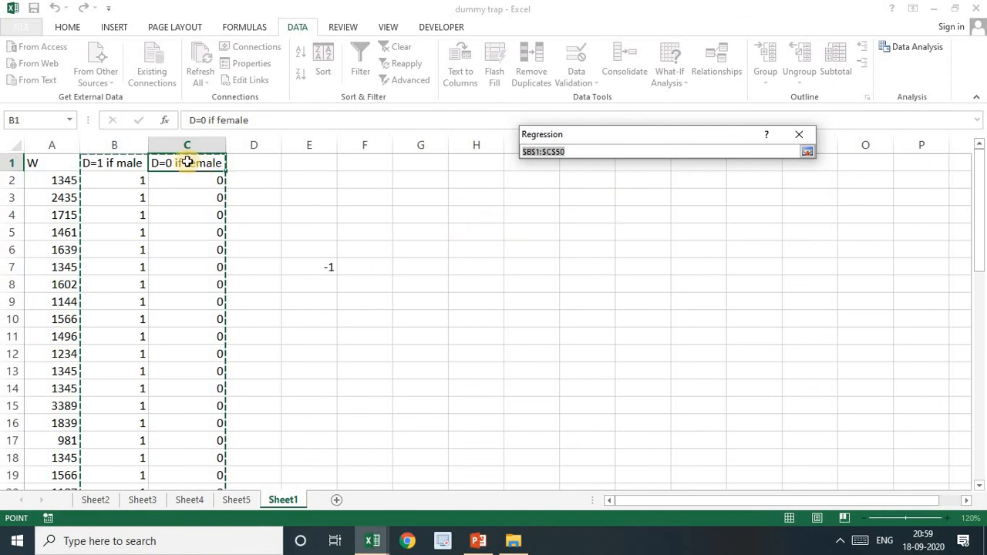
drag(115, 158, 188, 154)
key(ctrl+shift+Down)
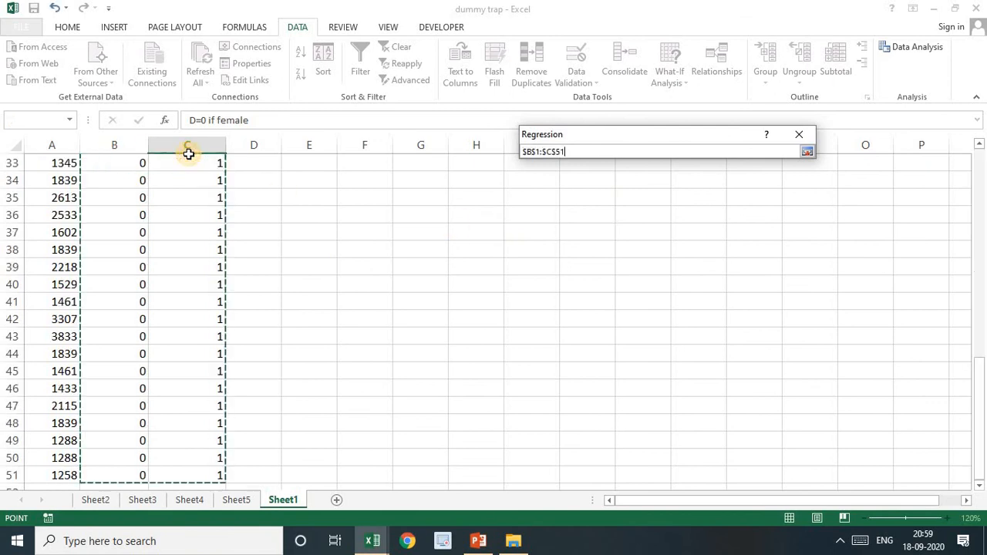
click(807, 153)
click(785, 159)
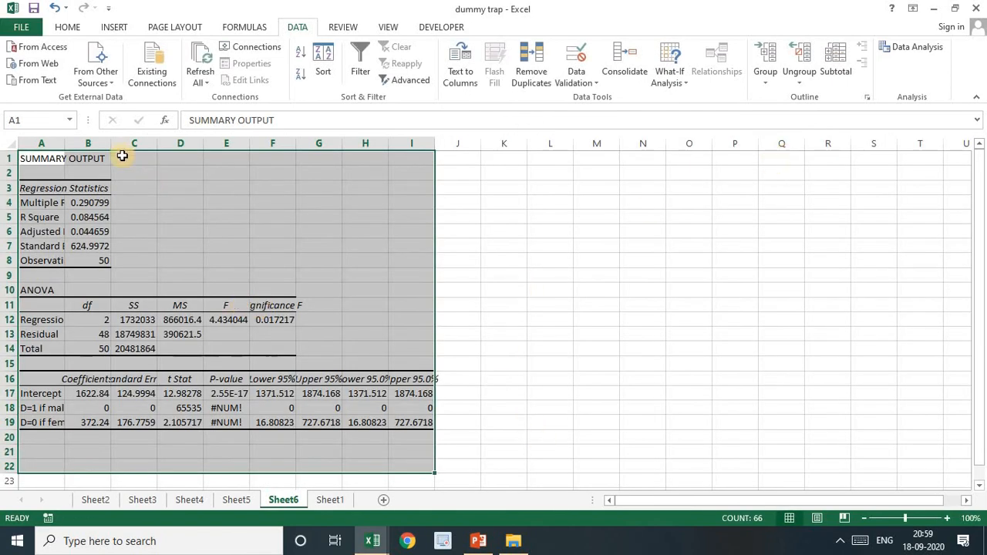
Step: Widen columns A and B of the regression output and fill the D=1 if male coefficient row with yellow
double_click(65, 143)
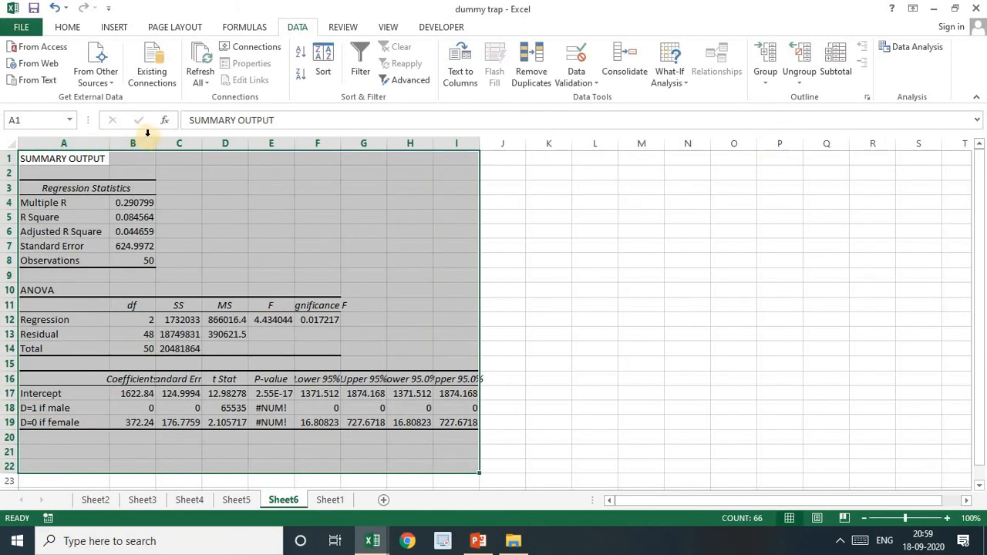
drag(156, 144, 233, 143)
drag(46, 407, 540, 408)
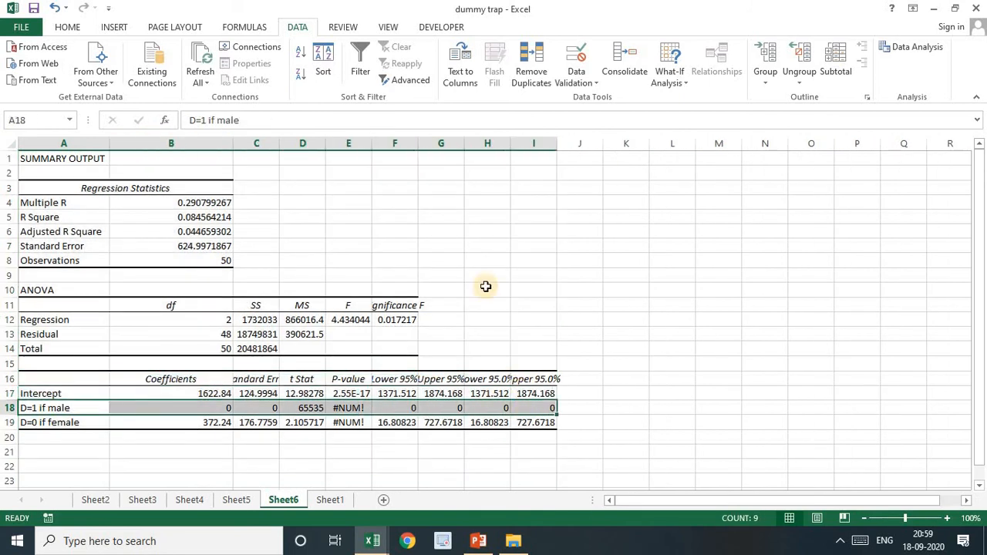
click(67, 27)
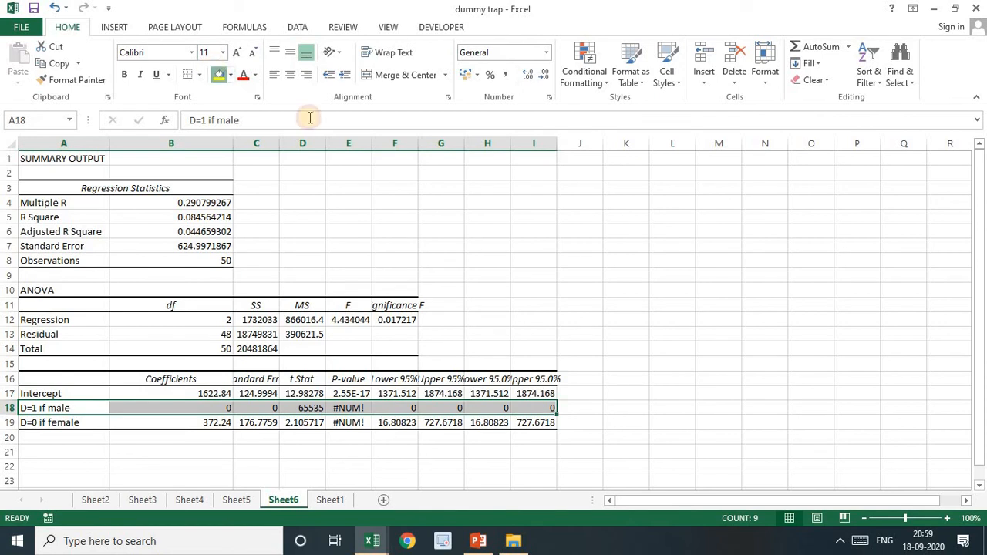
click(219, 74)
click(563, 335)
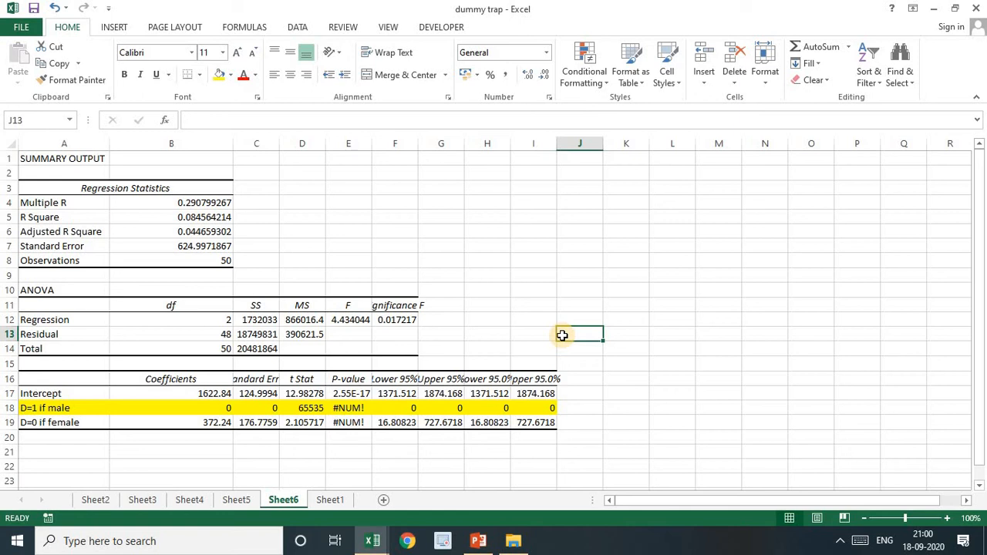
Step: Review the D=0 if female coefficient row and fill its P-value cell E19 with yellow
click(70, 421)
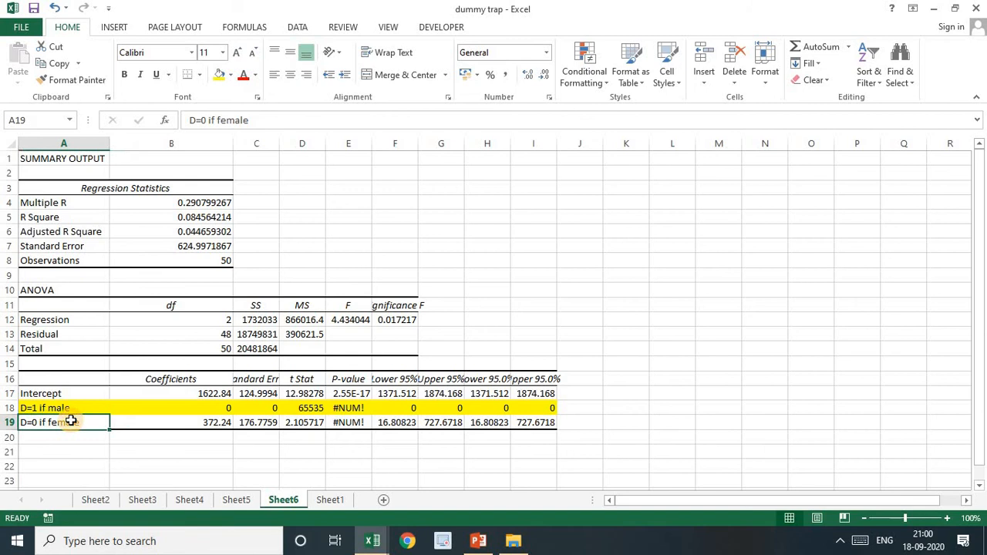
click(214, 424)
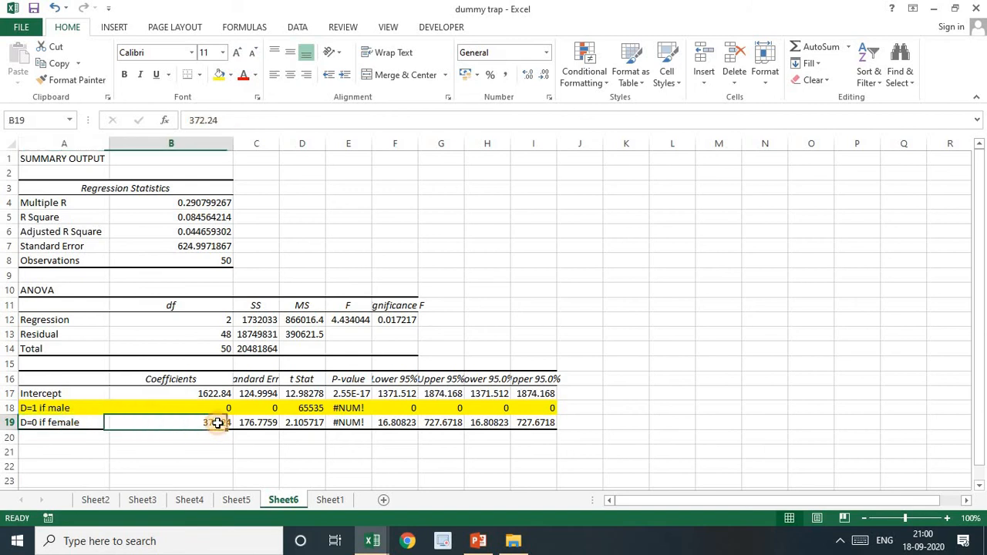
click(359, 425)
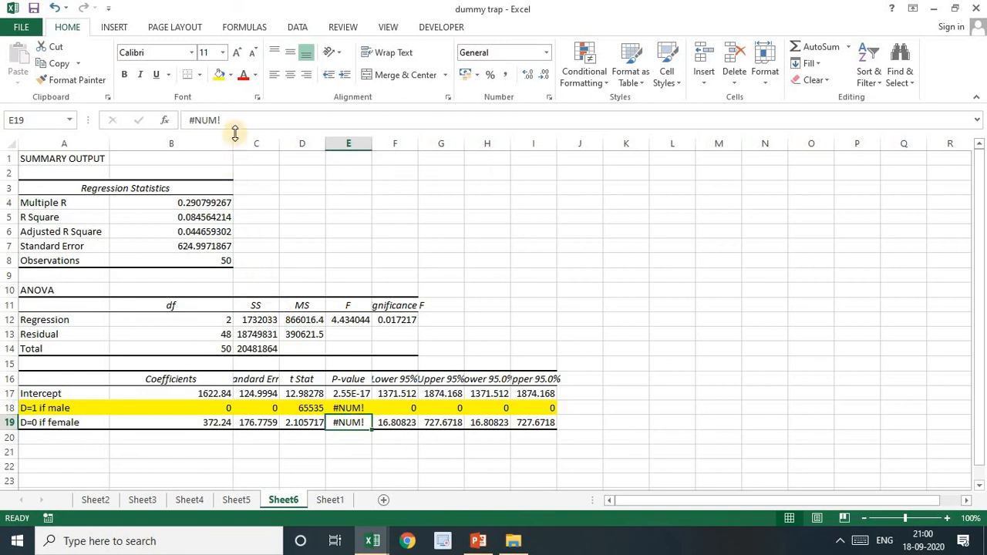
click(221, 77)
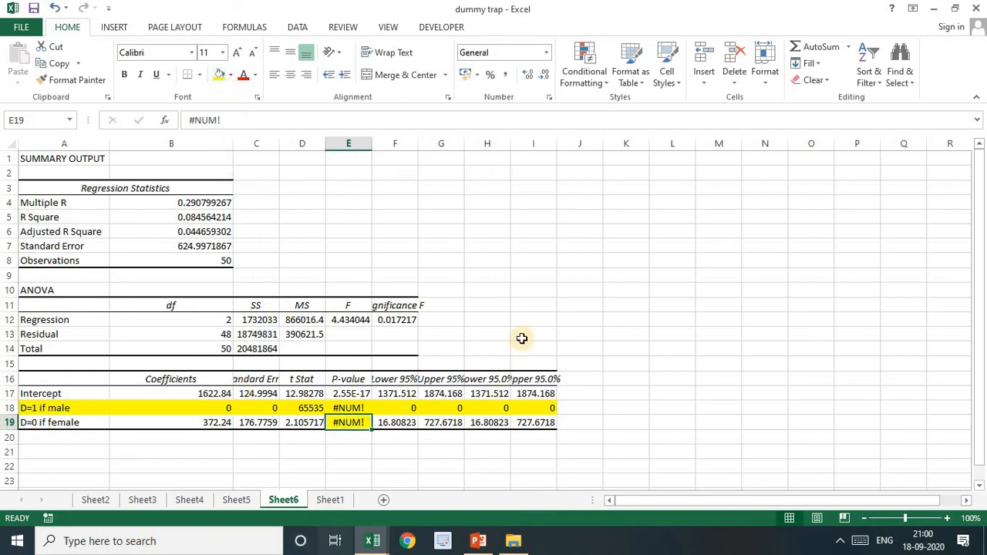
click(748, 368)
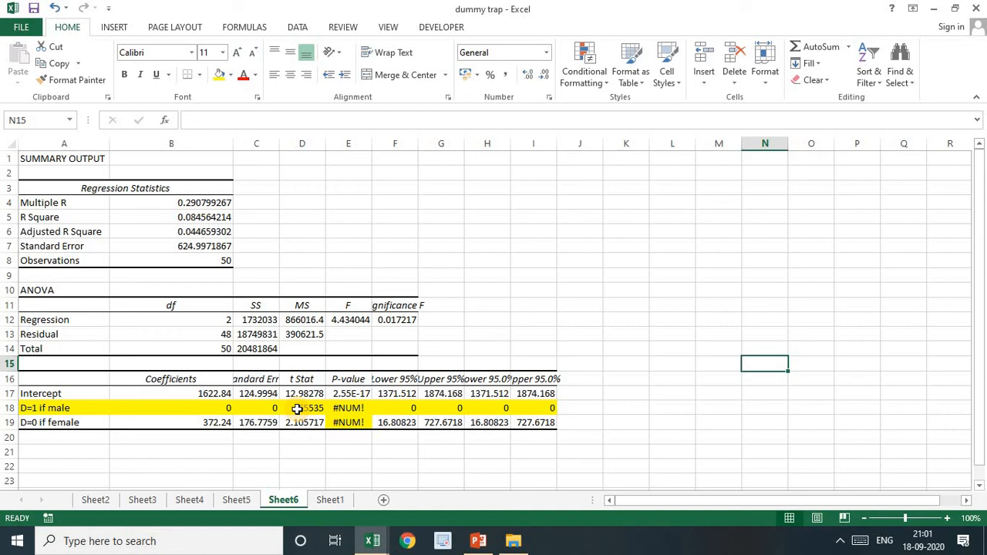
Step: Return to the top of the Sheet1 data and look over the two dummy columns B and C
click(329, 501)
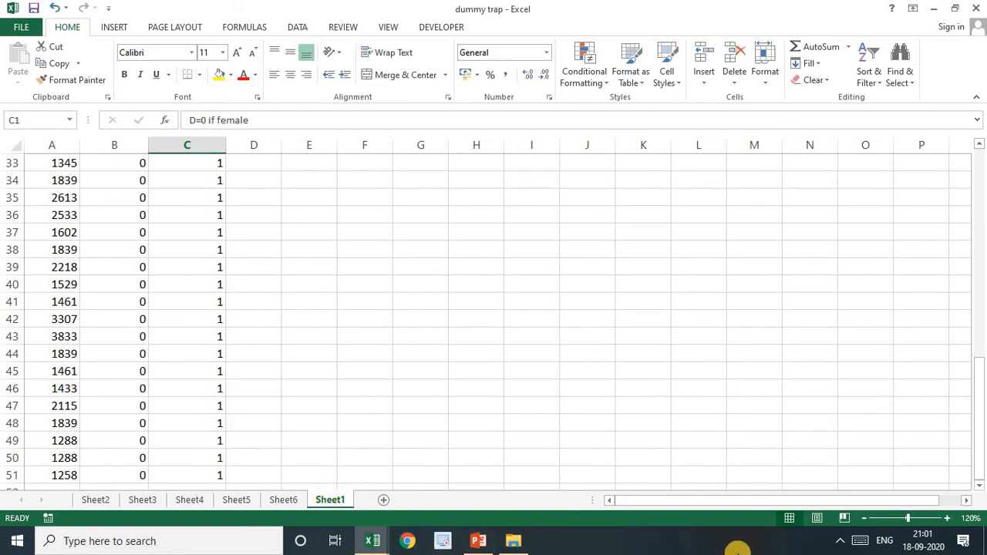
drag(977, 410, 981, 142)
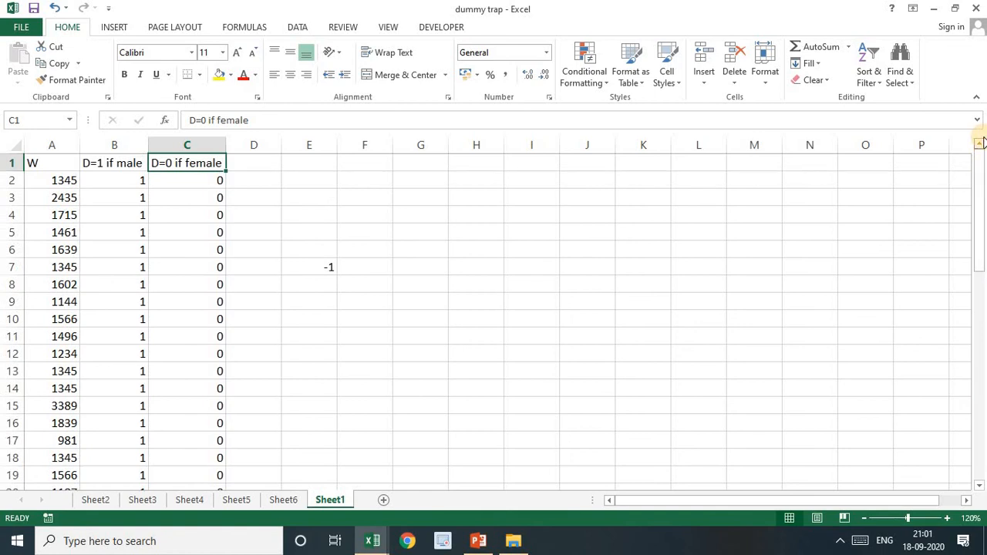
click(120, 145)
drag(152, 145, 162, 139)
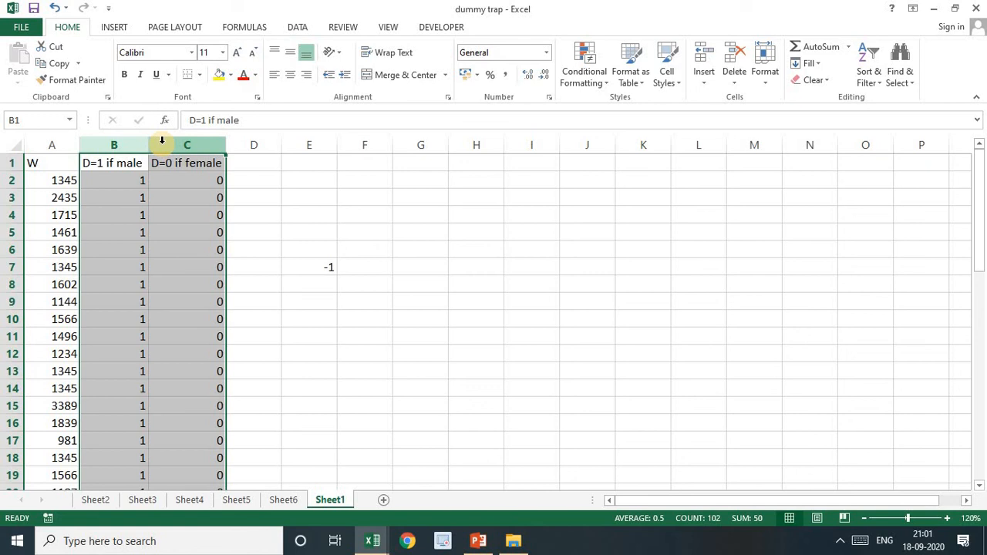
Step: Calculate the correlation between the two dummy columns in G5 with =CORREL(B2:B51,C2:C51)
click(411, 232)
text(=)
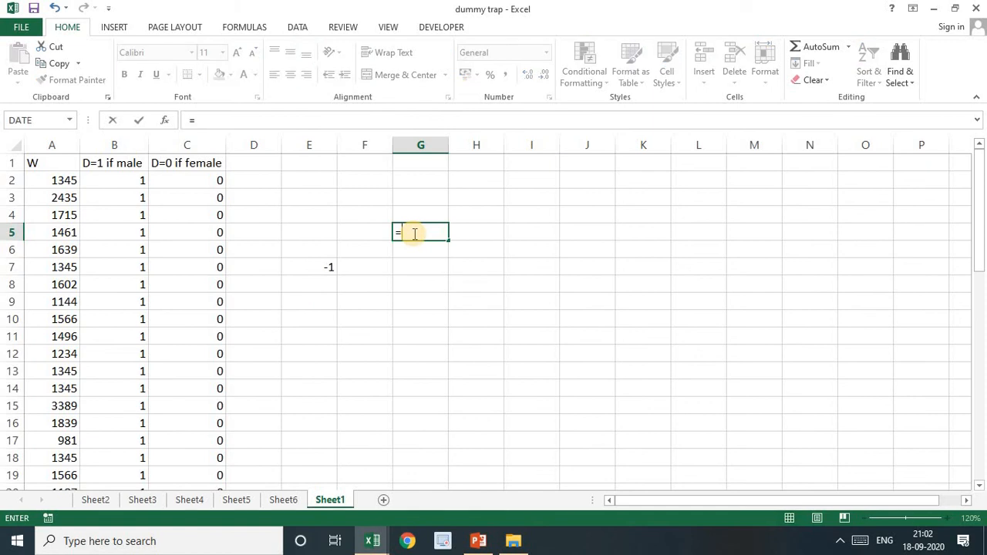
text(corr)
double_click(434, 251)
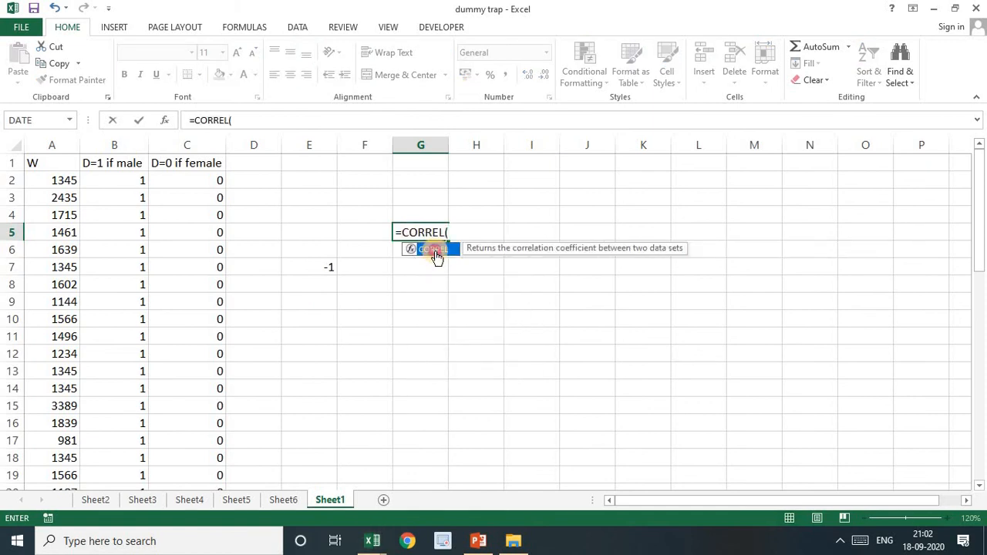
click(120, 177)
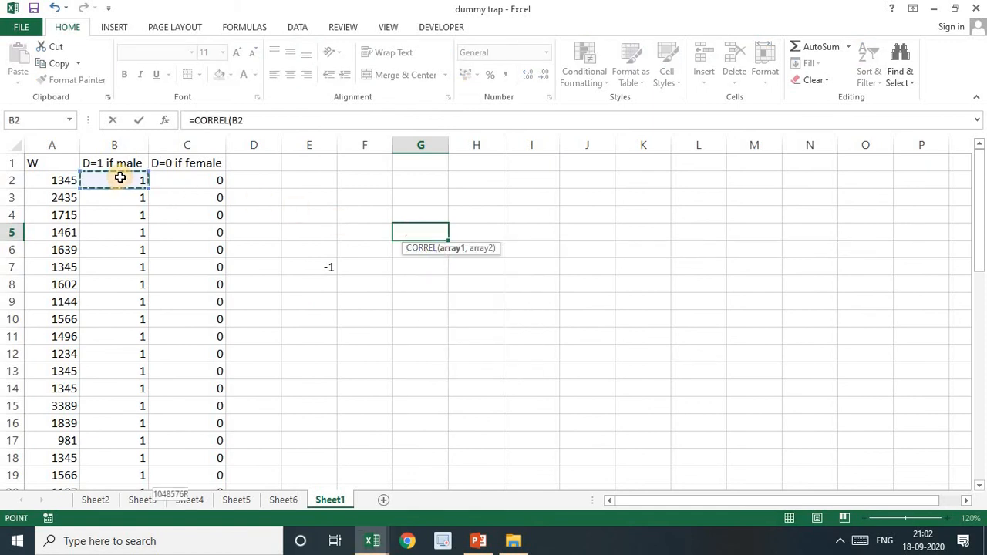
key(ctrl+shift+Down)
text(,)
scroll(985, 212, up, 2)
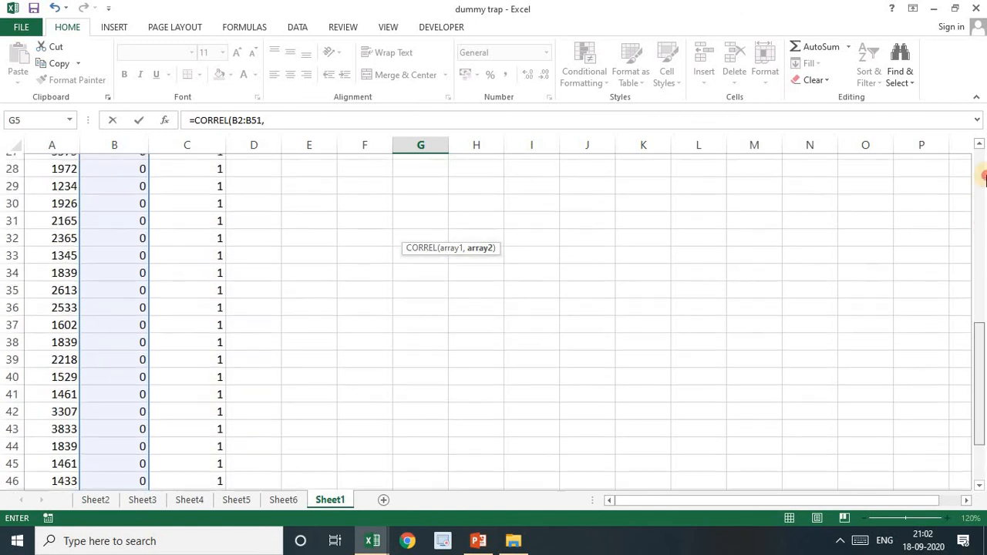
scroll(984, 212, up, 9)
click(217, 178)
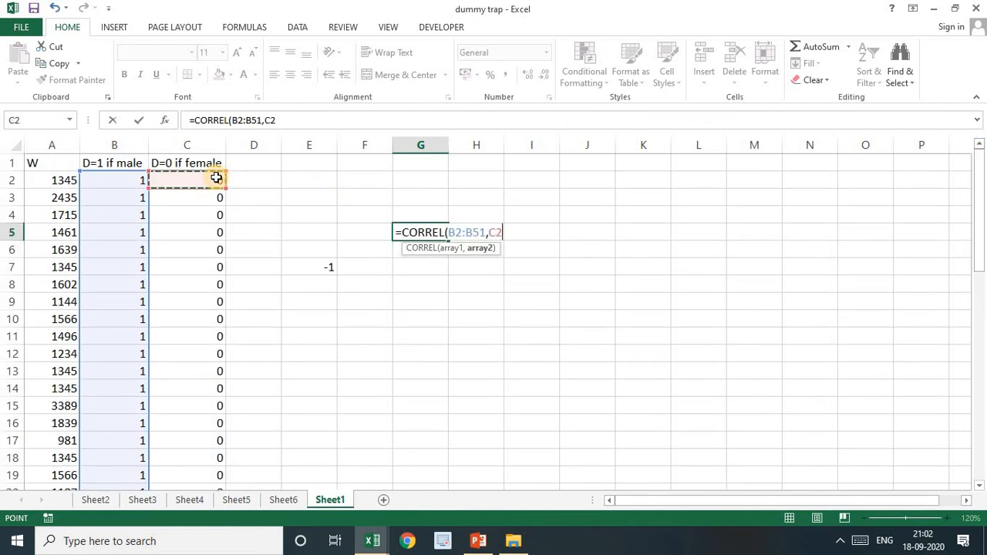
key(ctrl+shift+Down)
key(Return)
scroll(217, 178, up, 9)
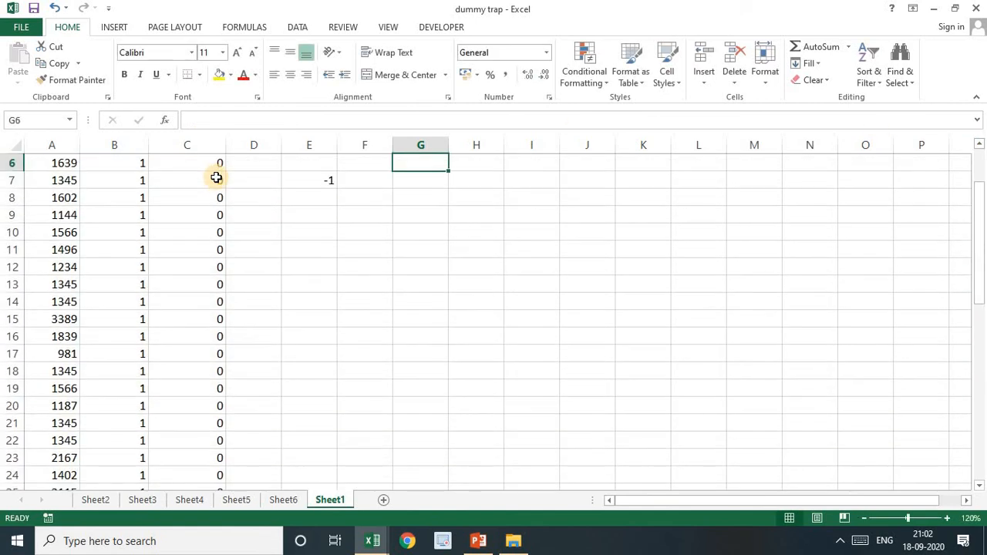
Step: Enlarge the font of the correlation result in G5 to size 28
key(Up)
key(Up)
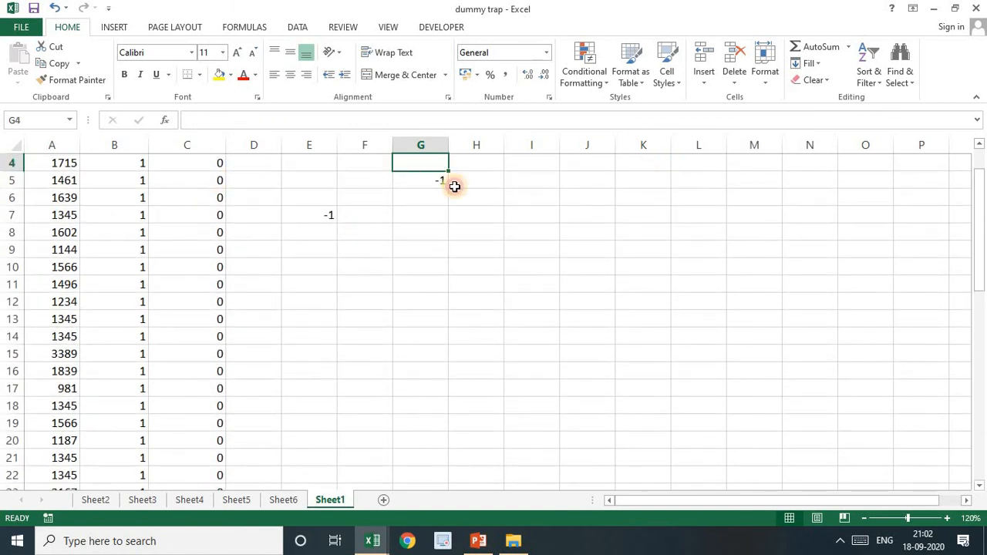
click(442, 180)
click(240, 52)
click(241, 52)
click(240, 51)
click(240, 51)
click(240, 51)
click(240, 50)
click(239, 50)
click(240, 51)
click(240, 51)
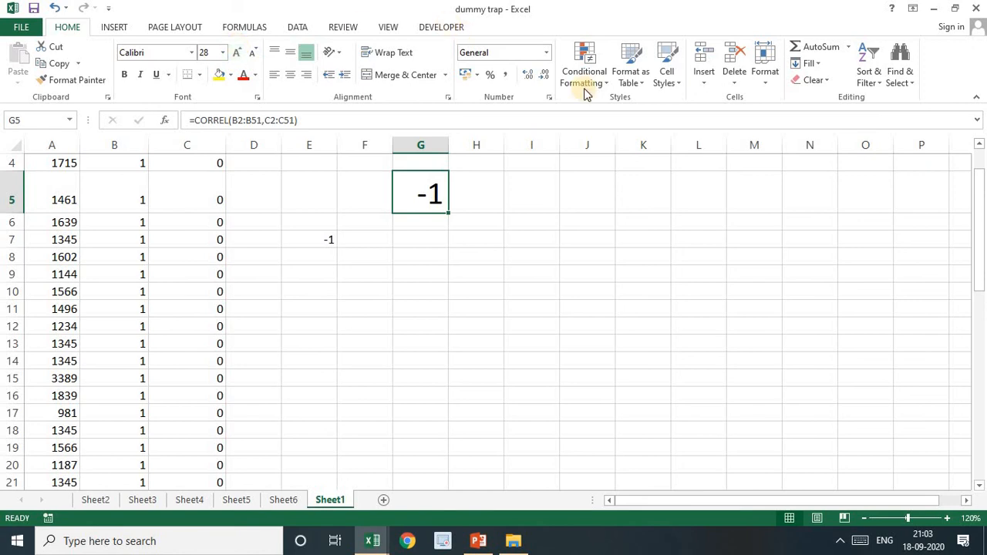
Step: Enter the labels Dummy in H7 and Gender in H8
click(544, 241)
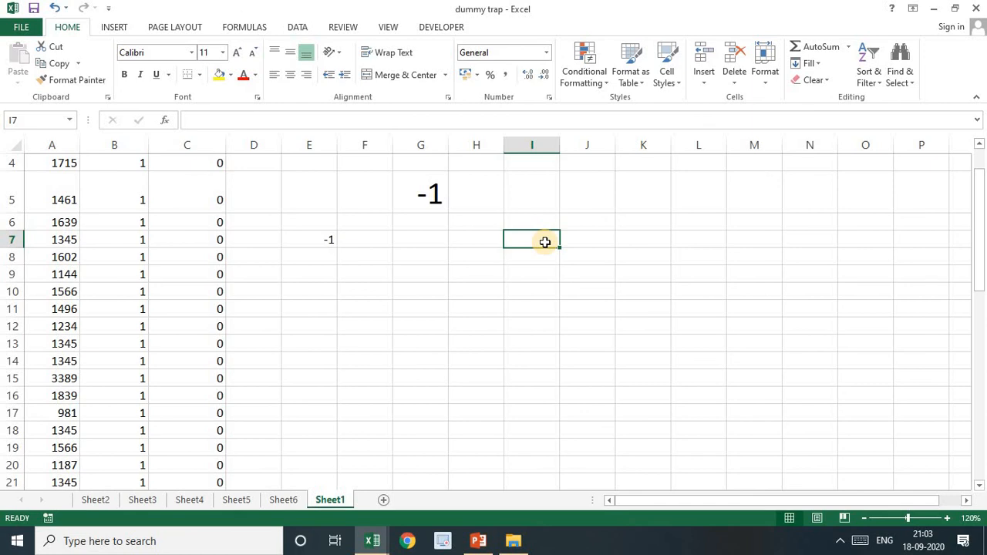
key(Left)
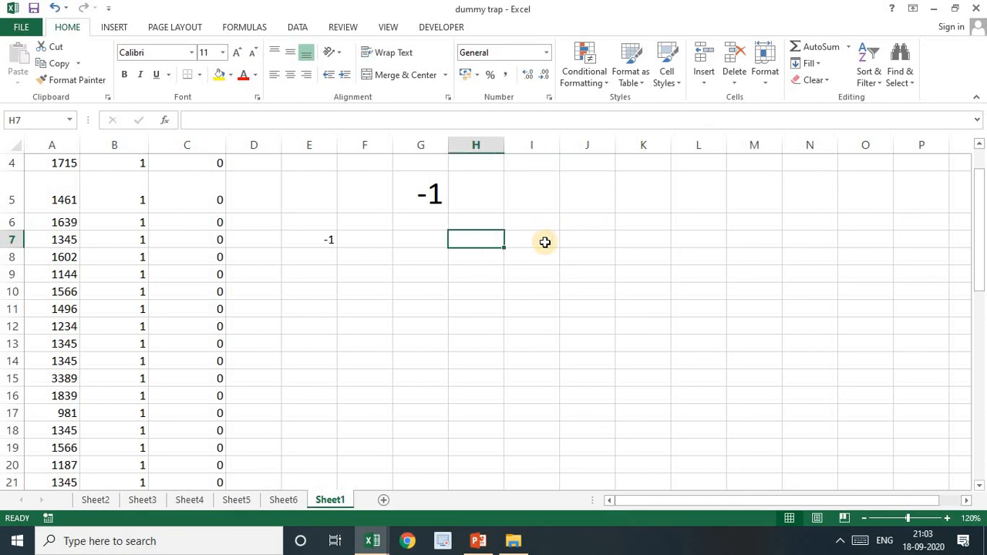
text(Dummy)
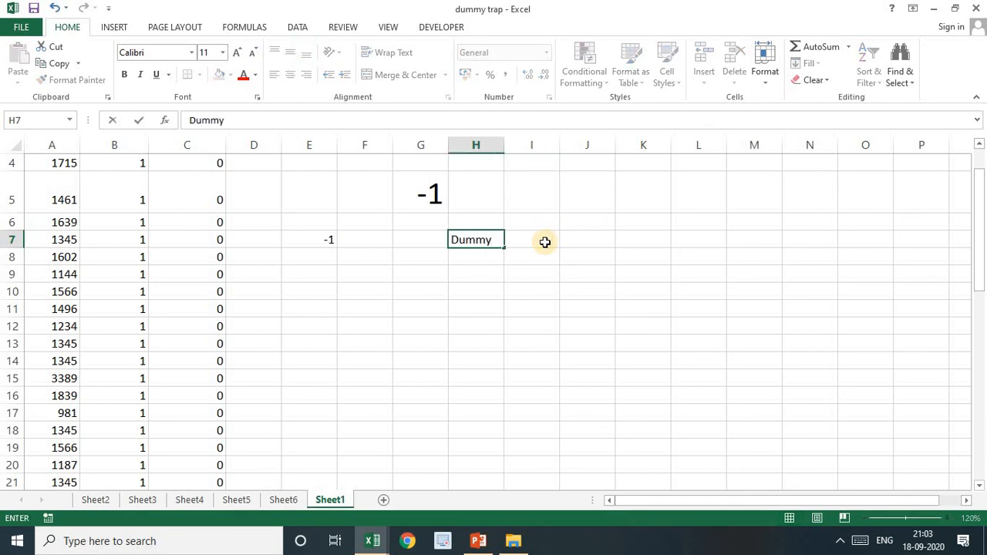
click(545, 242)
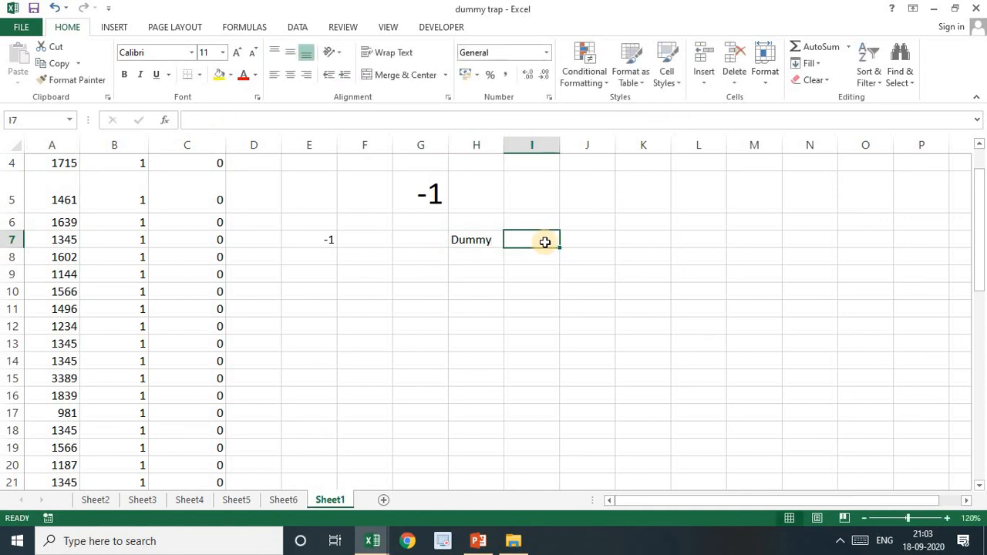
key(Down)
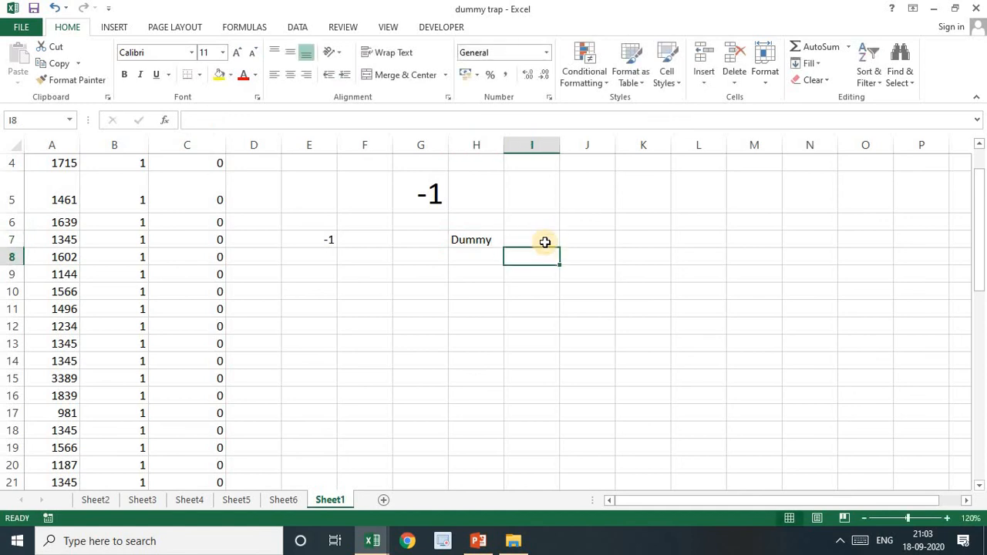
key(Left)
text(Gender)
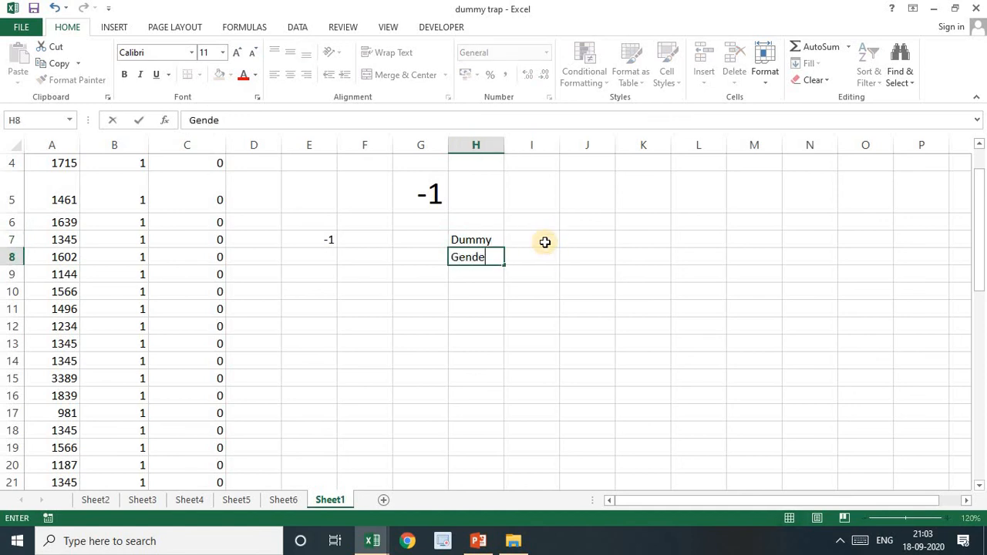
key(Tab)
Step: List the gender categories Male, Female and Trans in I8, J8 and K8
text(Male)
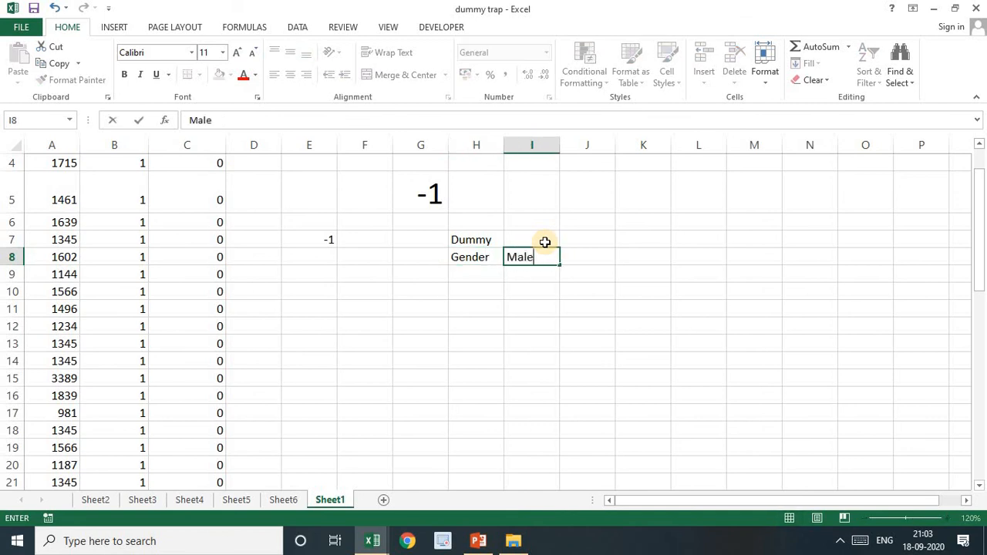
key(Tab)
text(Female)
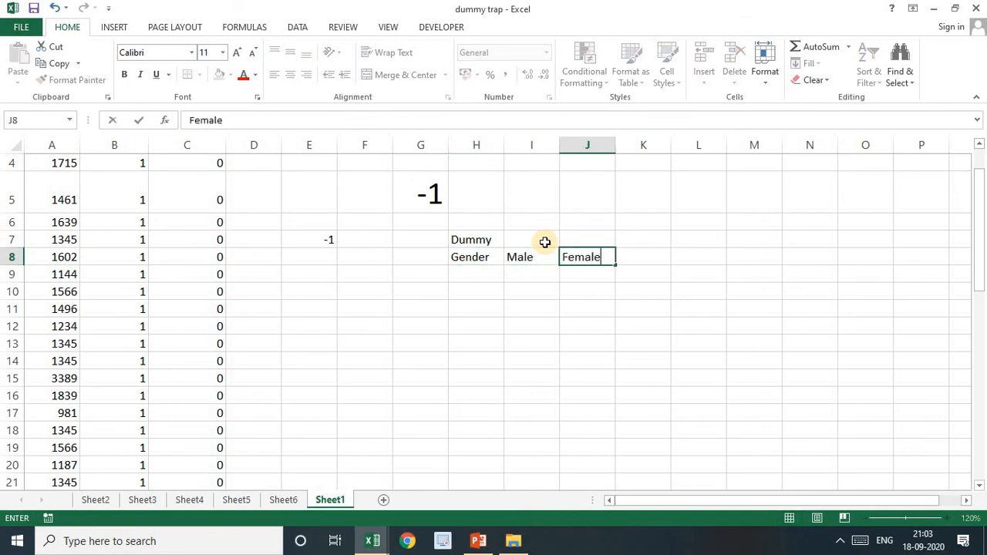
key(Tab)
text(Trans)
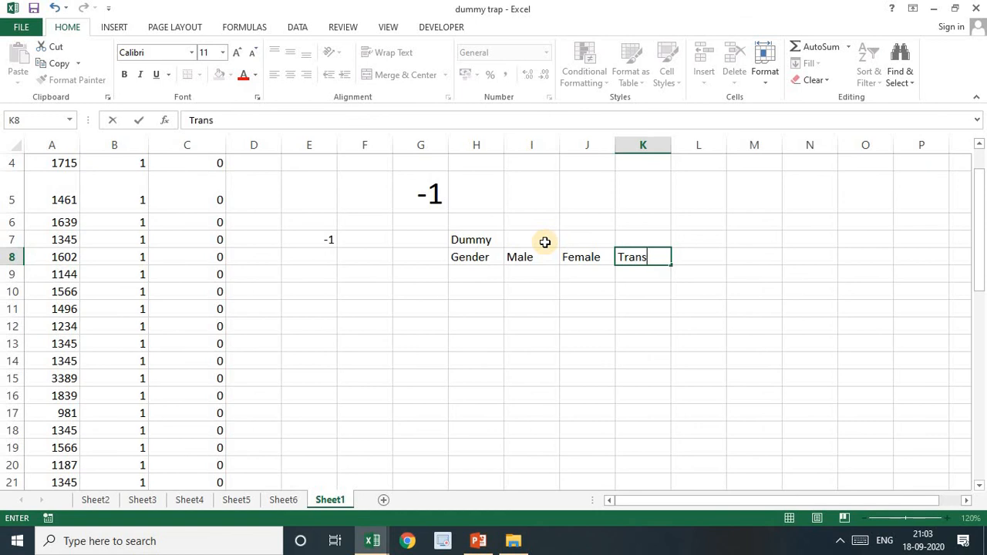
key(Tab)
Step: Enter 3 in M8 as the number of categories and 2 in N8 as the number of dummies
key(Tab)
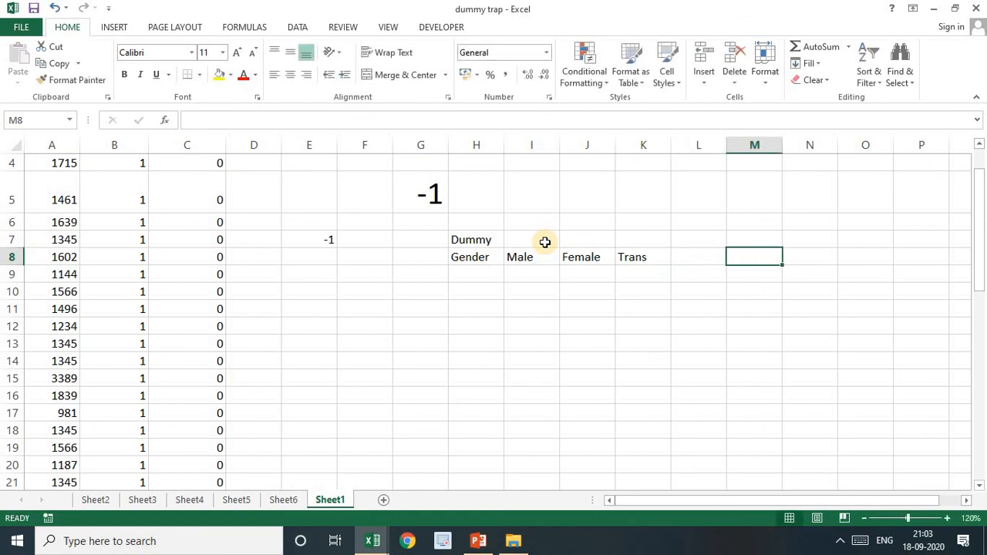
text(3)
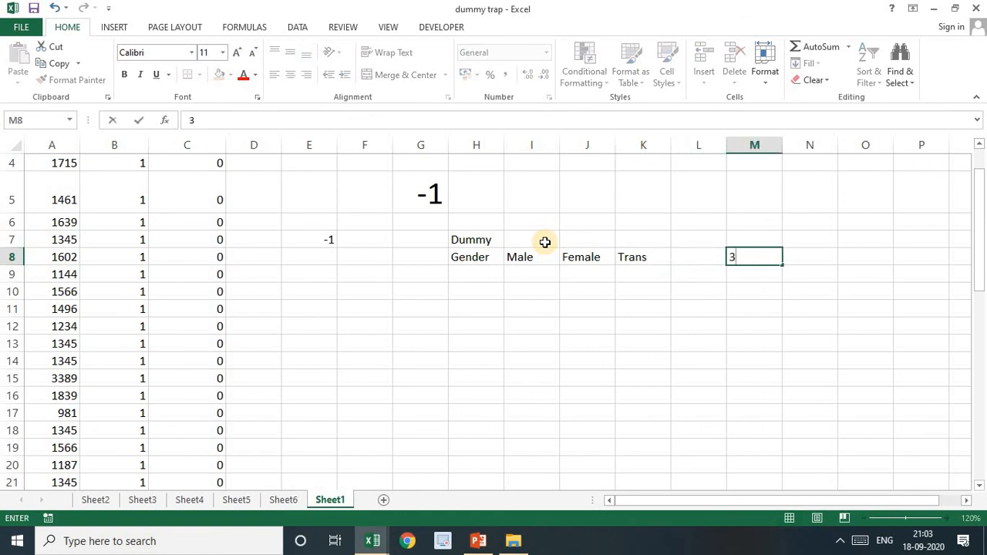
key(Tab)
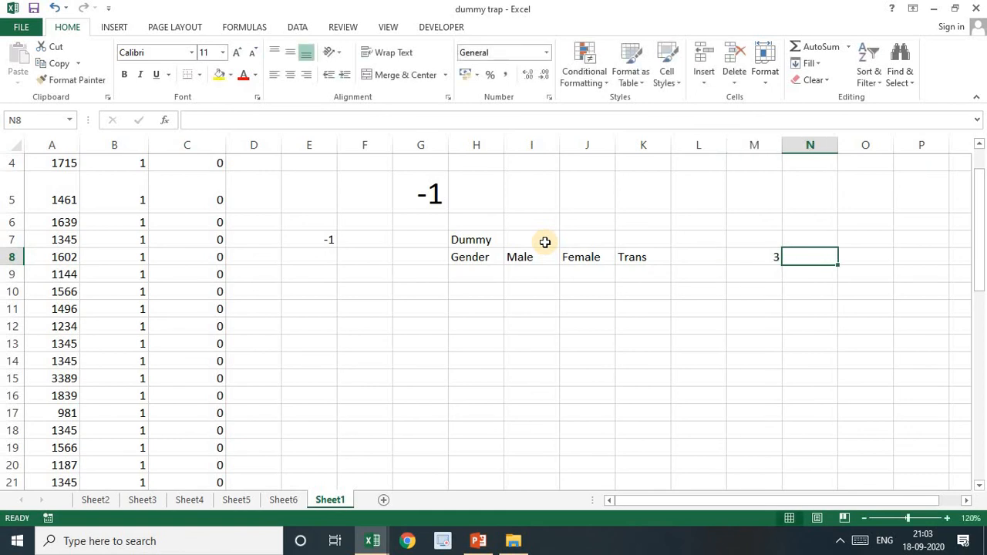
text(=)
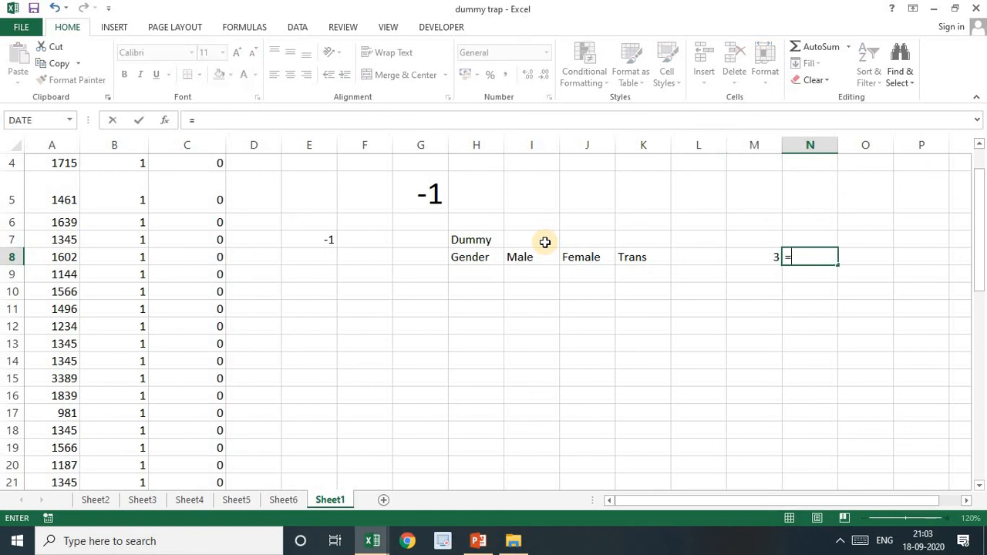
key(Escape)
text(2)
key(Return)
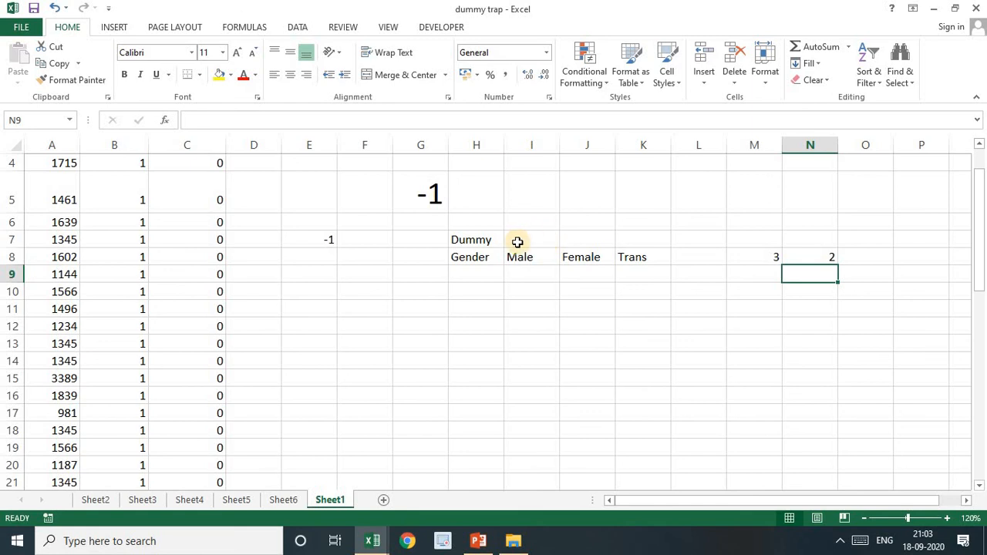
Step: Add two more category and dummy count pairs: 4 and 3 in M9:N9, 2 and 1 in M10:N10
click(478, 271)
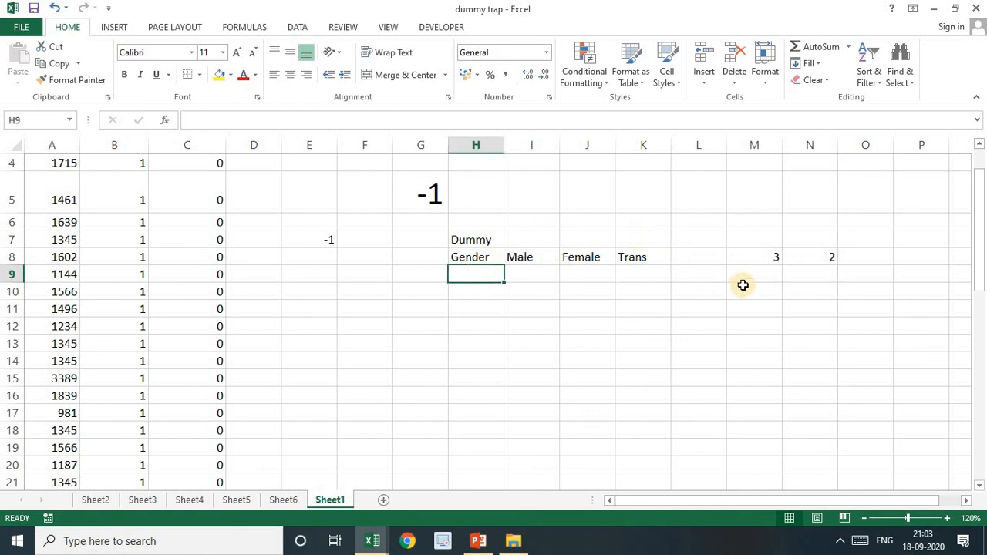
click(768, 274)
double_click(769, 273)
text(4)
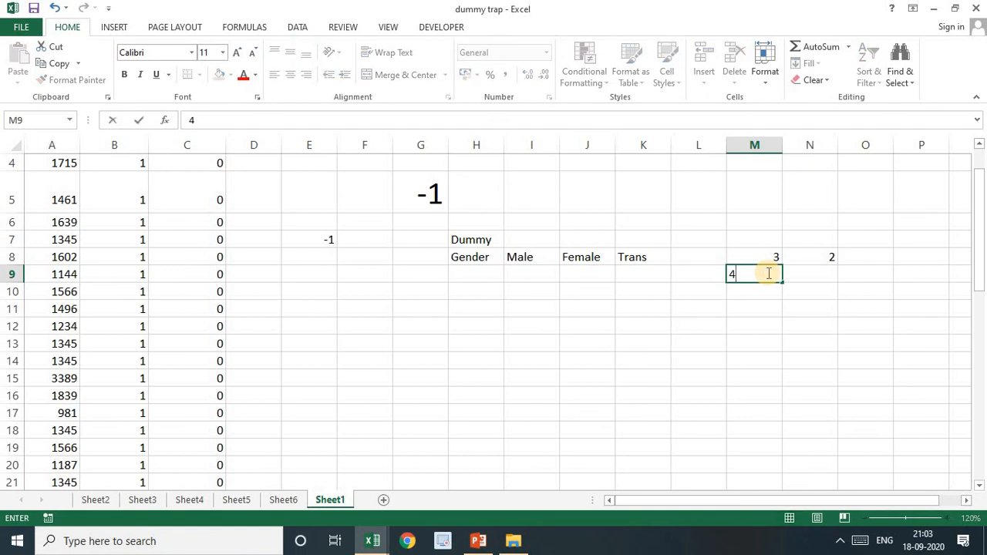
key(Tab)
text(3)
key(Return)
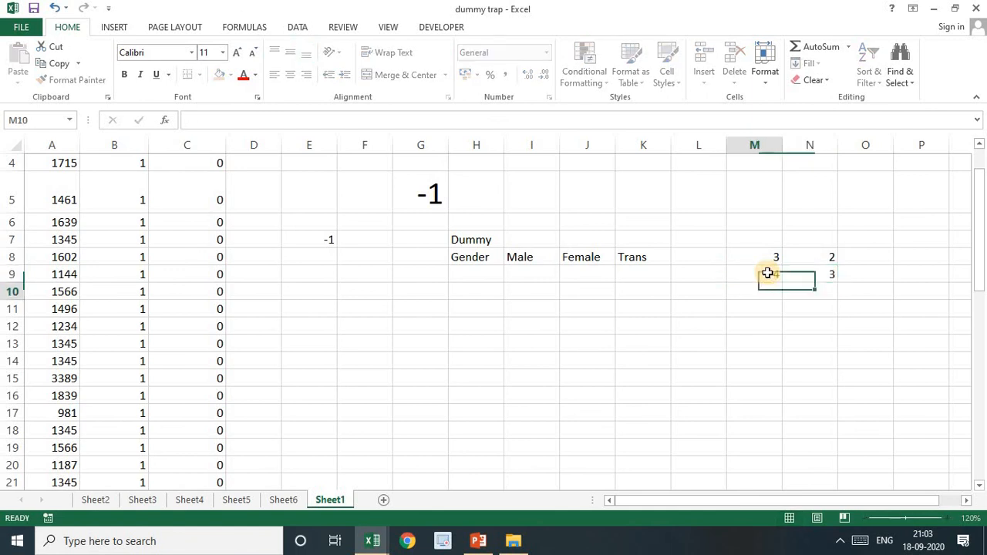
text(2)
key(Tab)
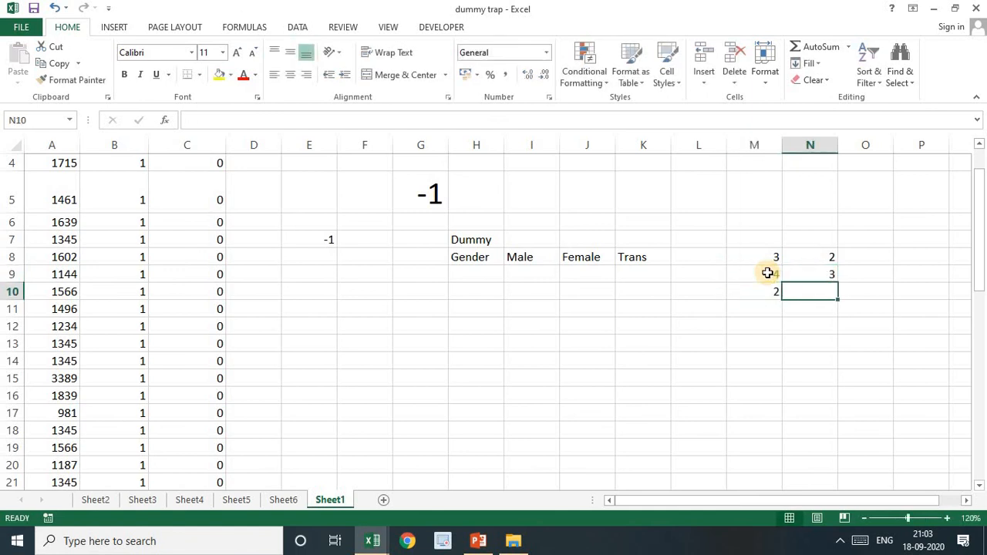
text(1)
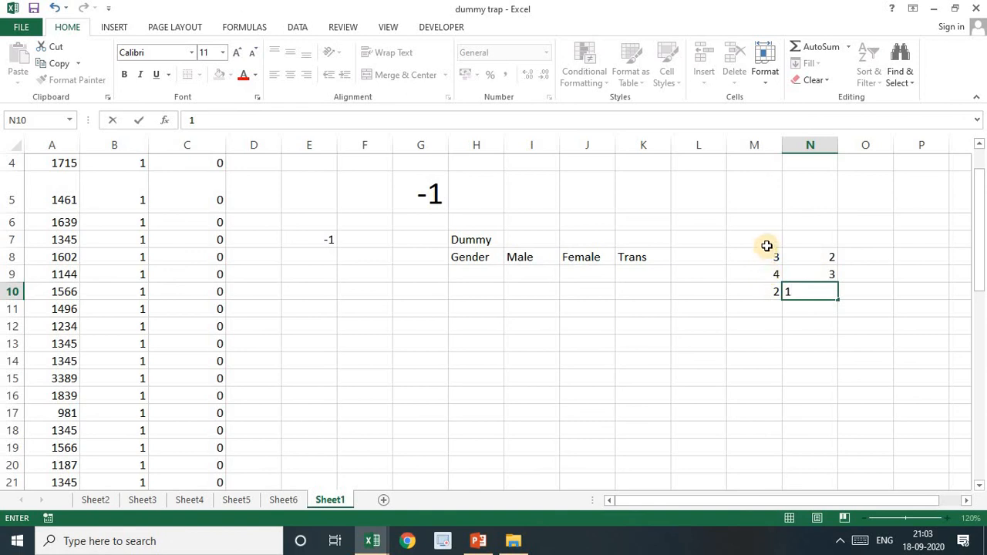
Step: Fill H12:I14 with the equal count pairs 3 and 3, 4 and 4, 2 and 2
click(479, 330)
text(3)
key(Tab)
text(3)
key(Return)
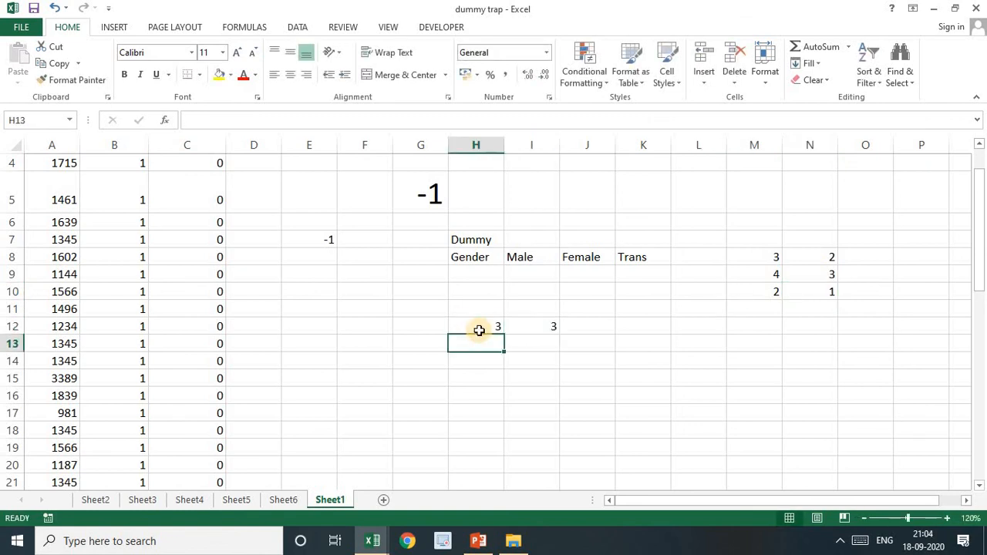
text(4)
key(Tab)
text(4)
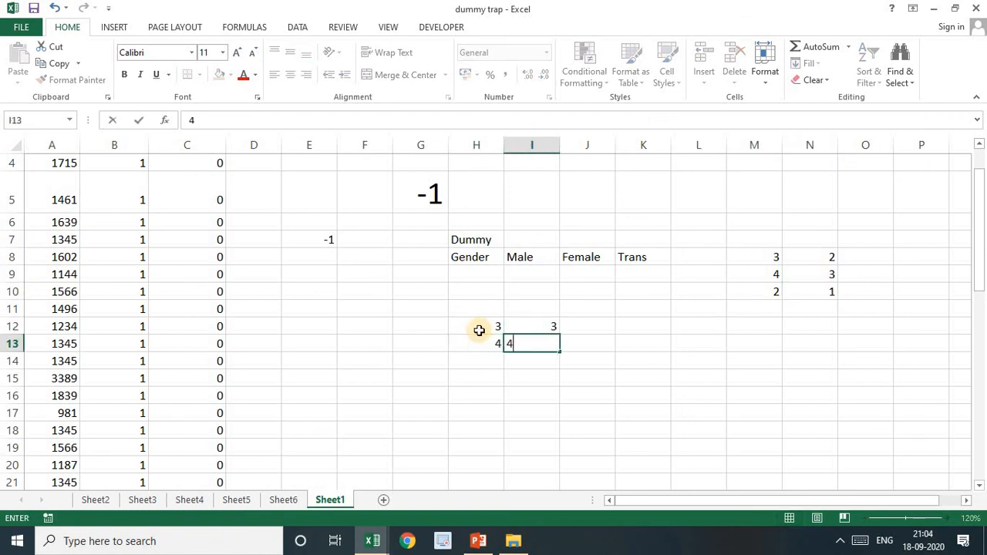
key(Return)
text(2)
key(Tab)
text(2)
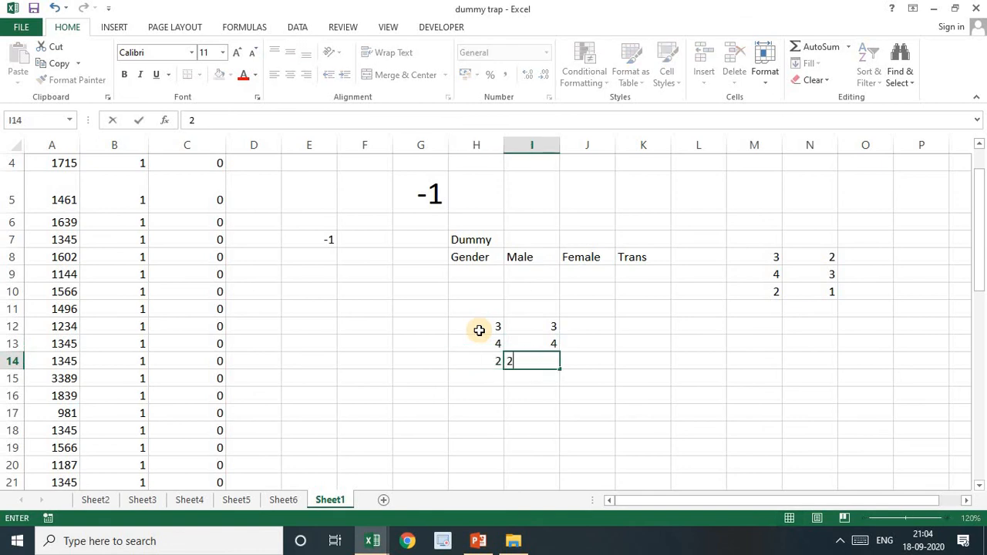
Step: Write the note "Remove the intercept" in J12 and fit column J to its width
click(579, 322)
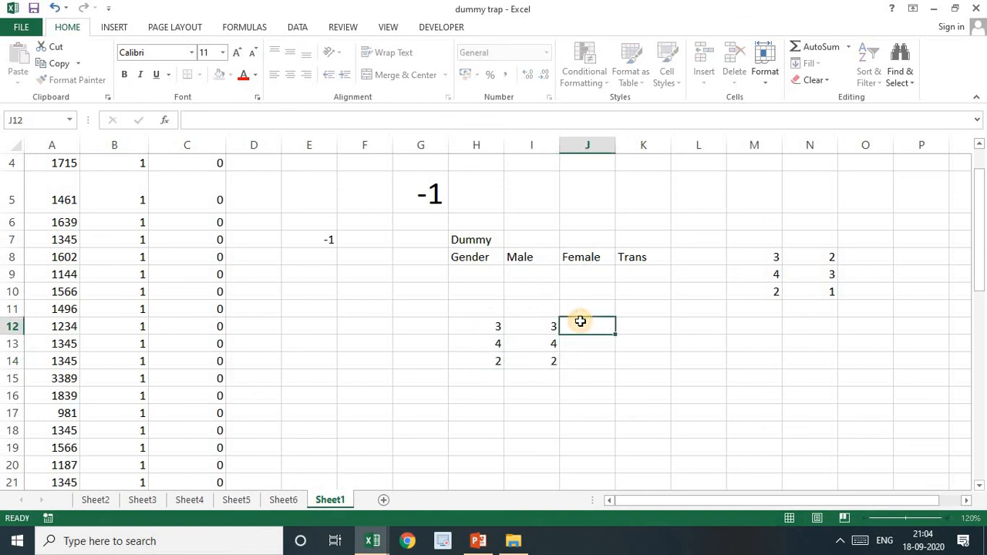
text(Remov)
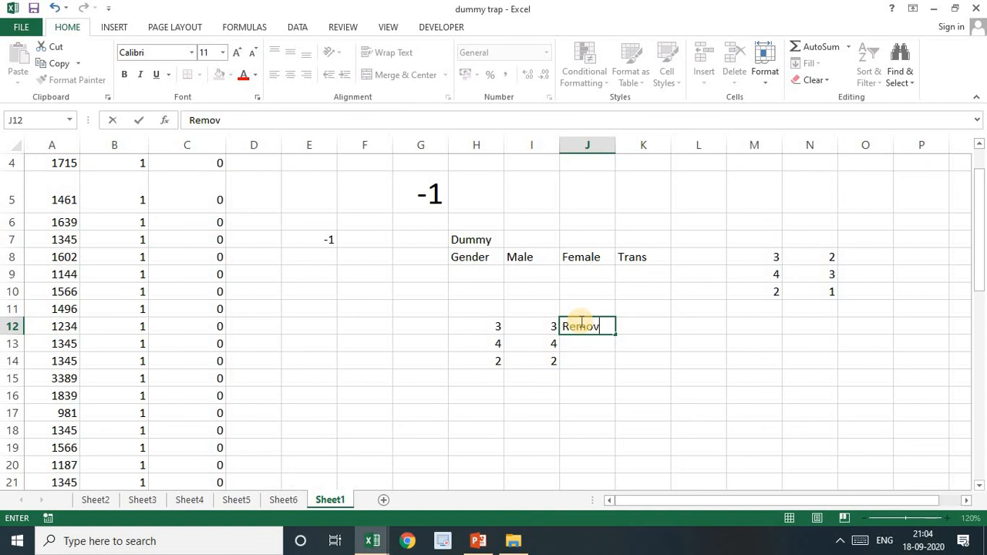
text(e the intef)
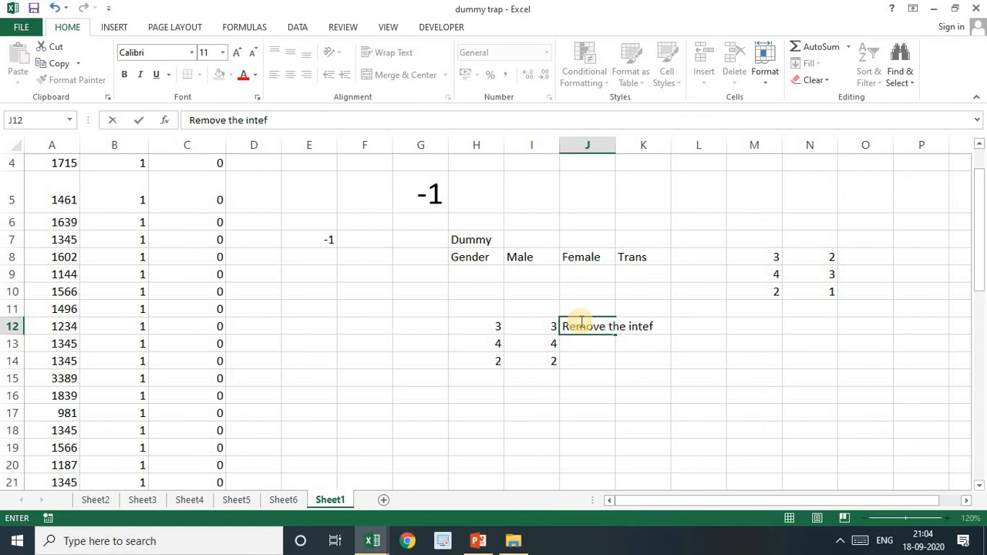
key(BackSpace)
text(rcept)
key(Return)
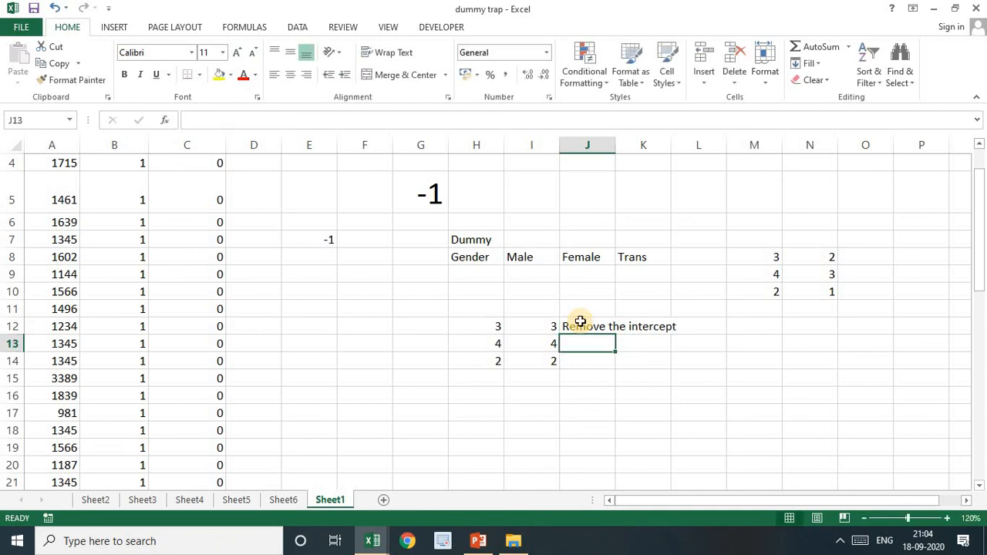
double_click(618, 145)
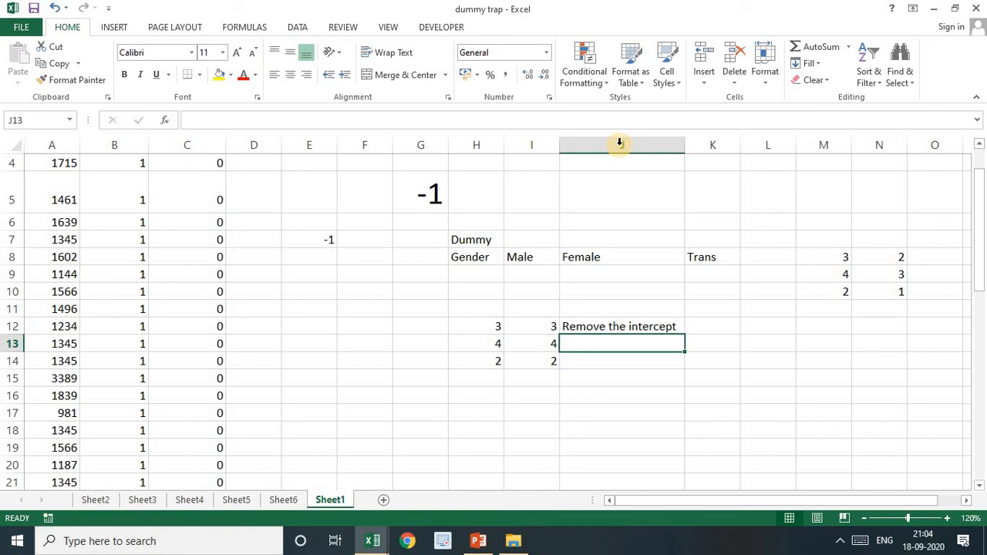
Step: Run a regression of wages A1:A51 on both dummies B1:C51 with labels and the constant set to zero, output to a new worksheet
drag(982, 270, 978, 86)
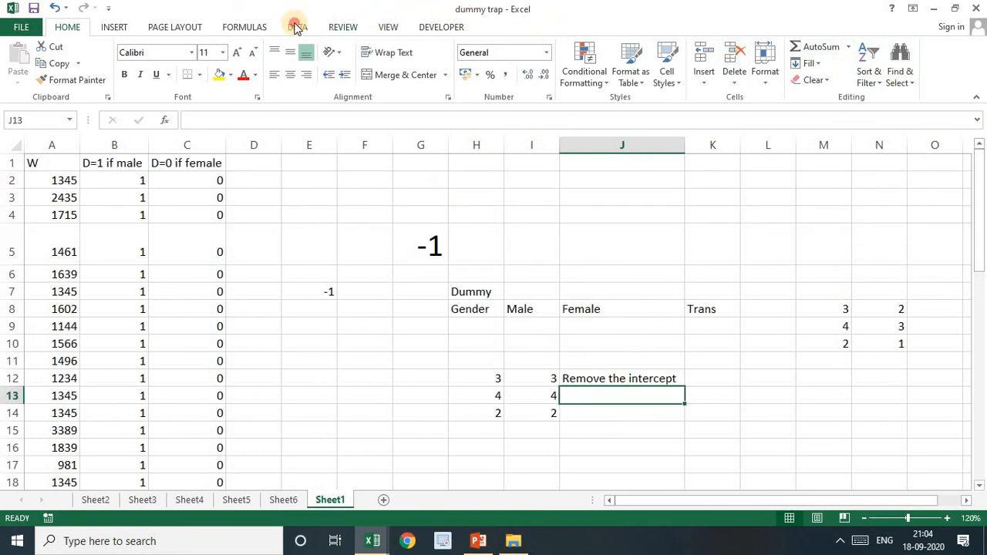
click(298, 27)
click(922, 47)
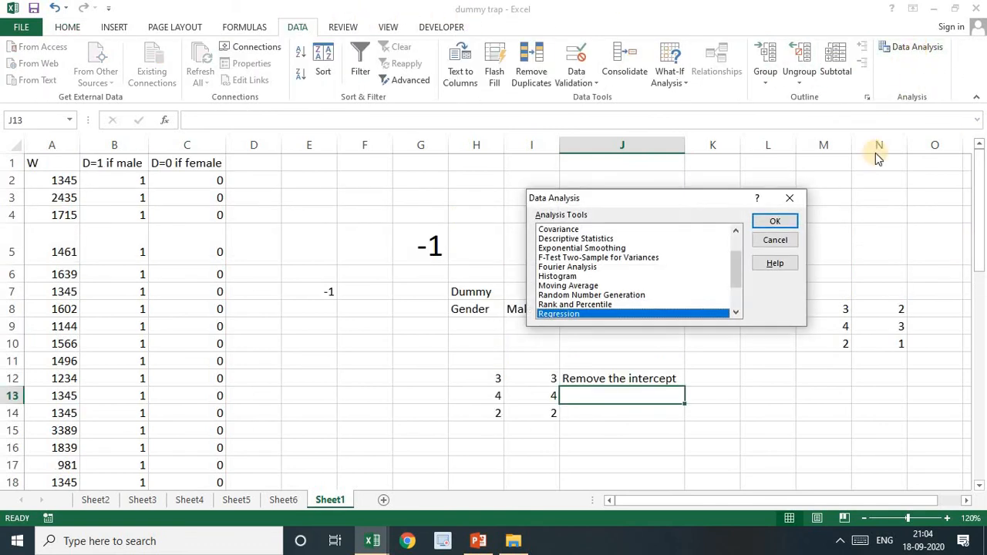
click(774, 221)
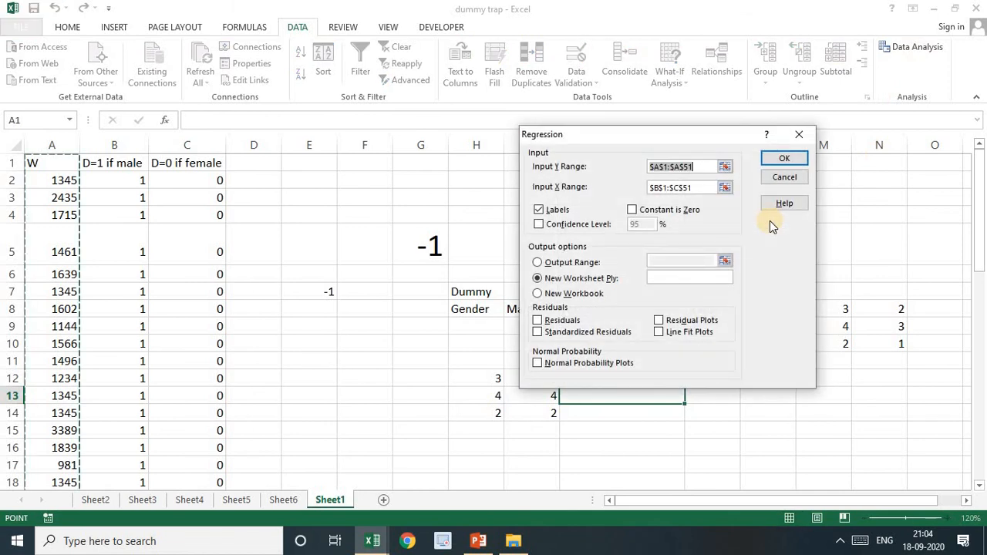
click(635, 214)
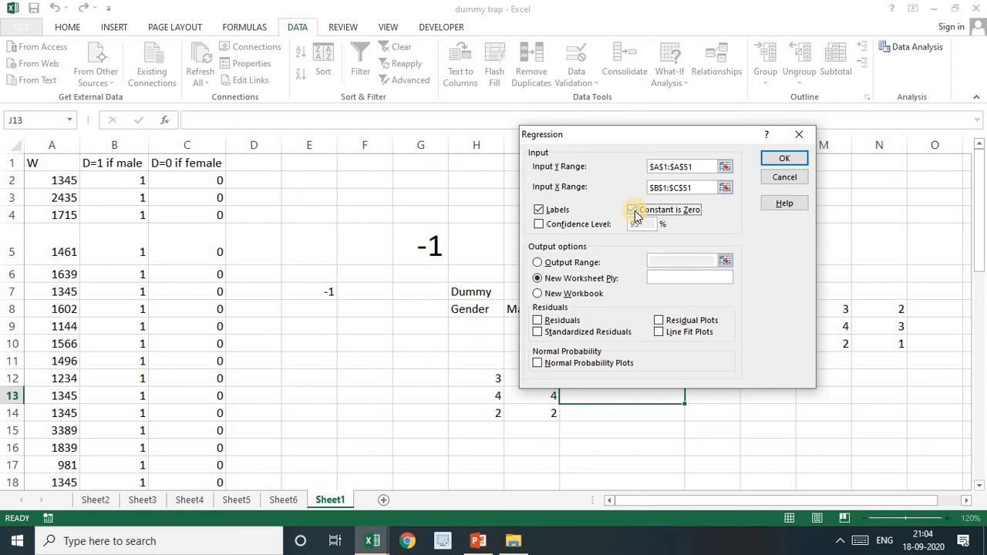
click(773, 158)
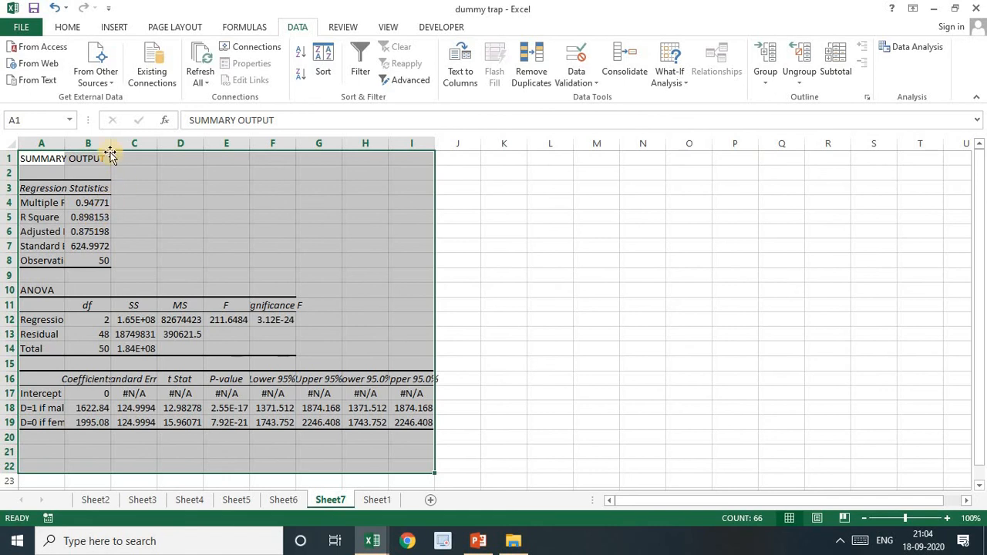
Step: Fit column B to its contents, copy the two dummy coefficient rows A18:B19 to N3, and fit column N to its width
double_click(111, 143)
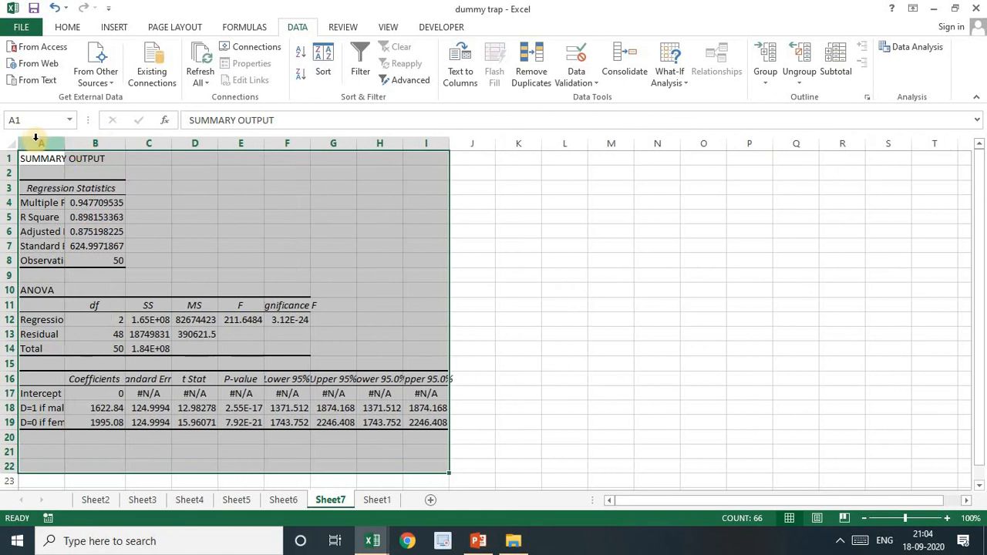
drag(47, 407, 97, 427)
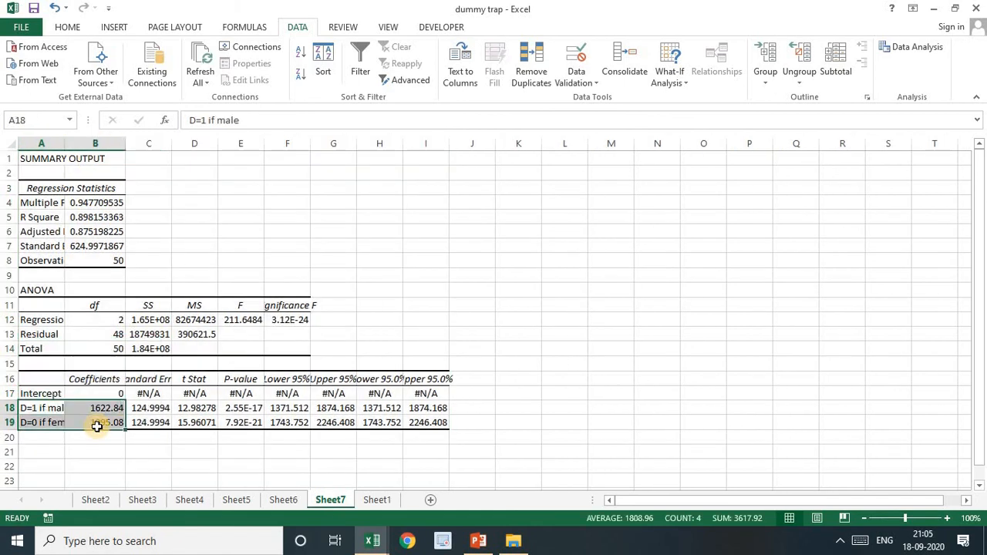
key(ctrl+c)
click(668, 188)
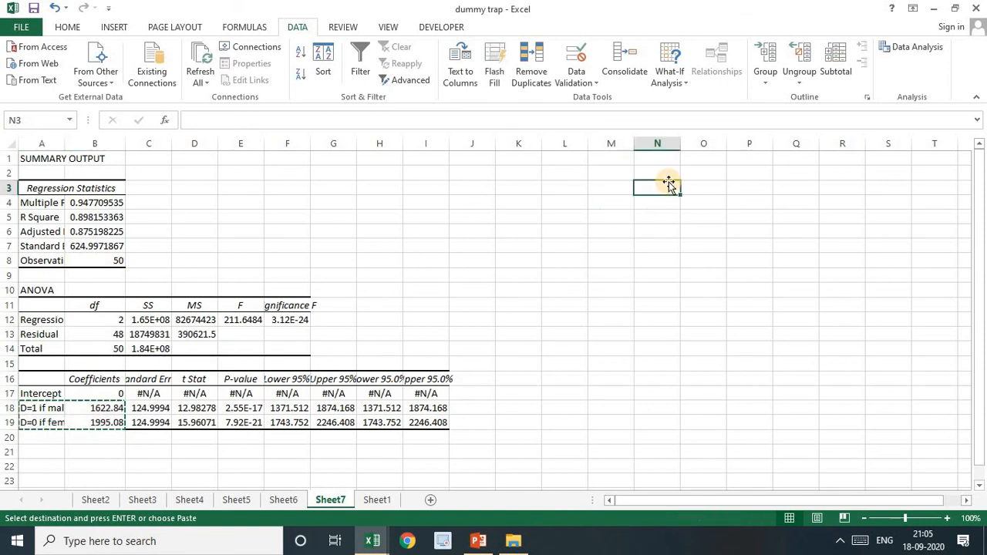
key(ctrl+v)
double_click(680, 143)
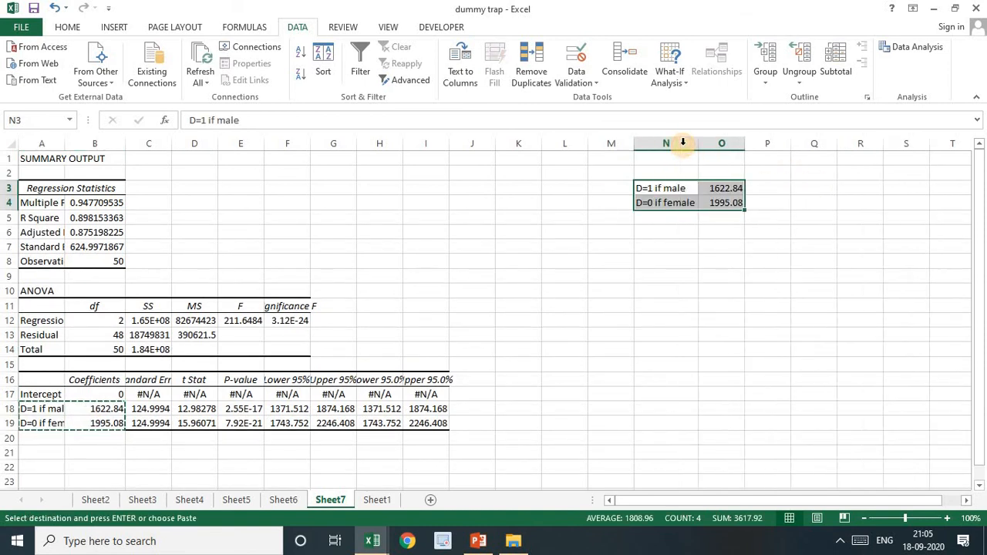
Step: Link Q3 to the male coefficient with =O3 and Q4 to the female coefficient with =O4
click(787, 190)
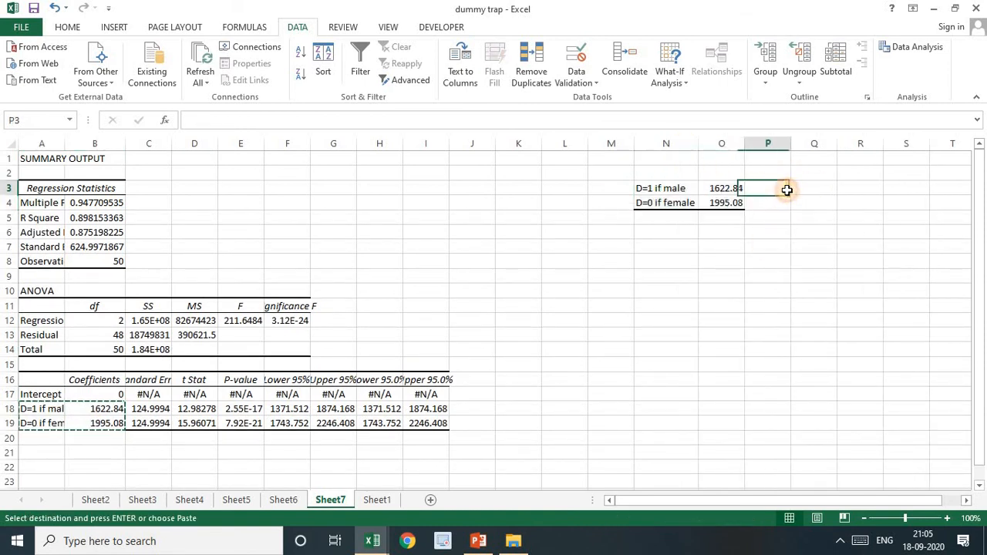
click(807, 190)
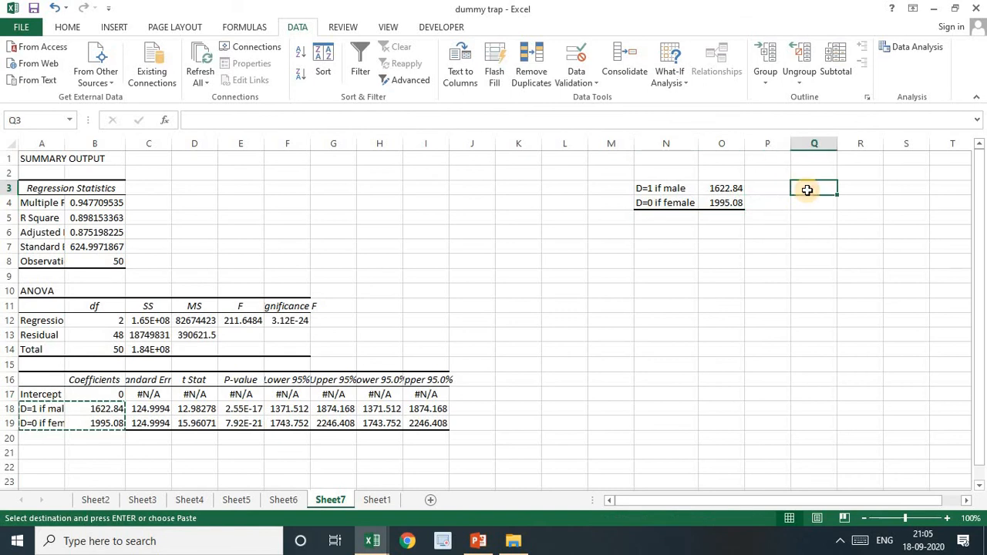
text(=)
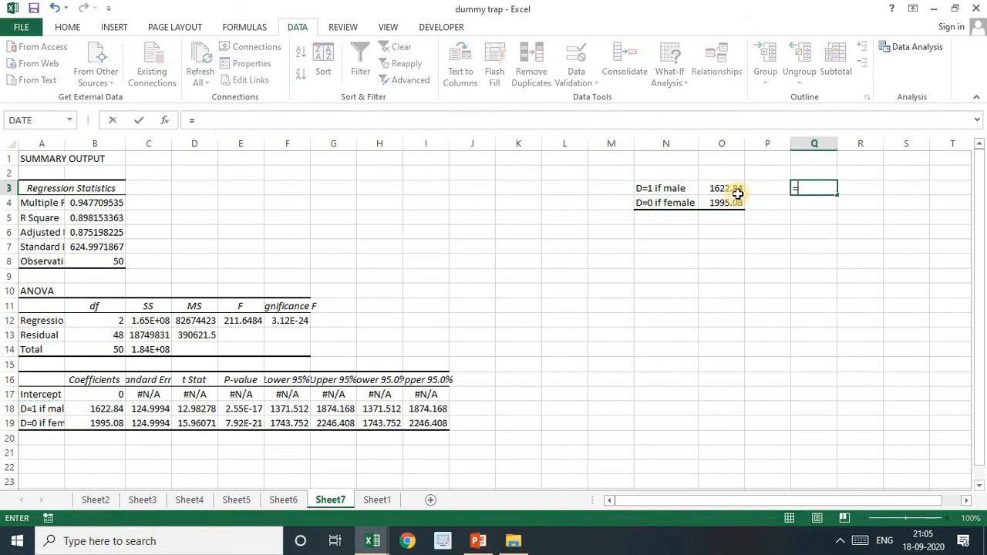
click(717, 189)
key(Return)
text(=)
click(731, 204)
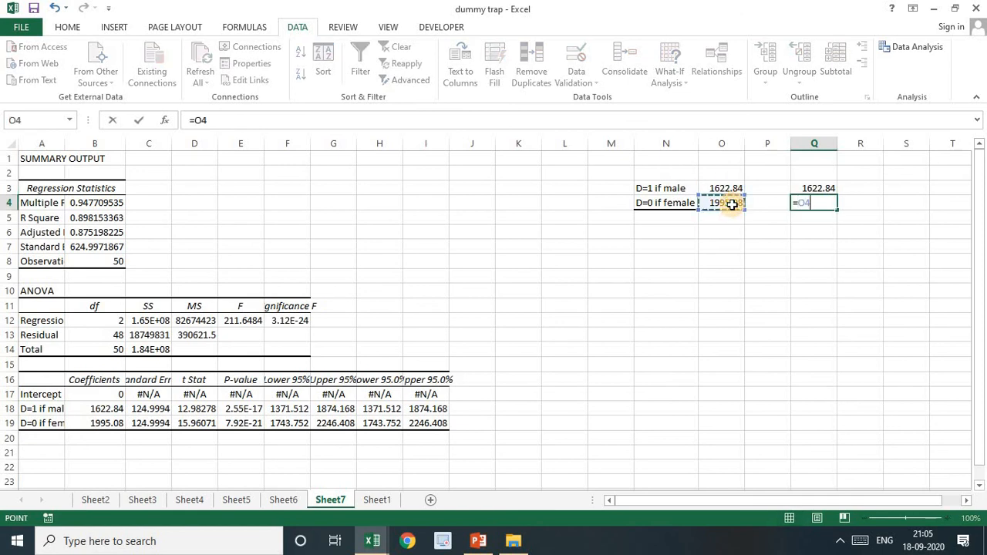
key(Return)
Step: Calculate the female minus male coefficient difference in Q5 with =Q4-Q3
text(=)
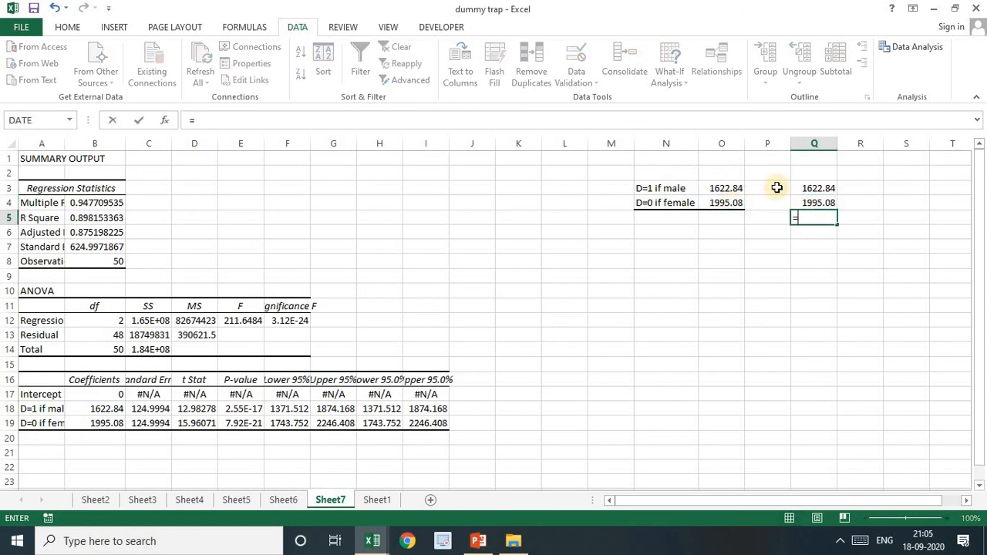
click(819, 188)
click(823, 200)
text(-)
click(820, 189)
key(Return)
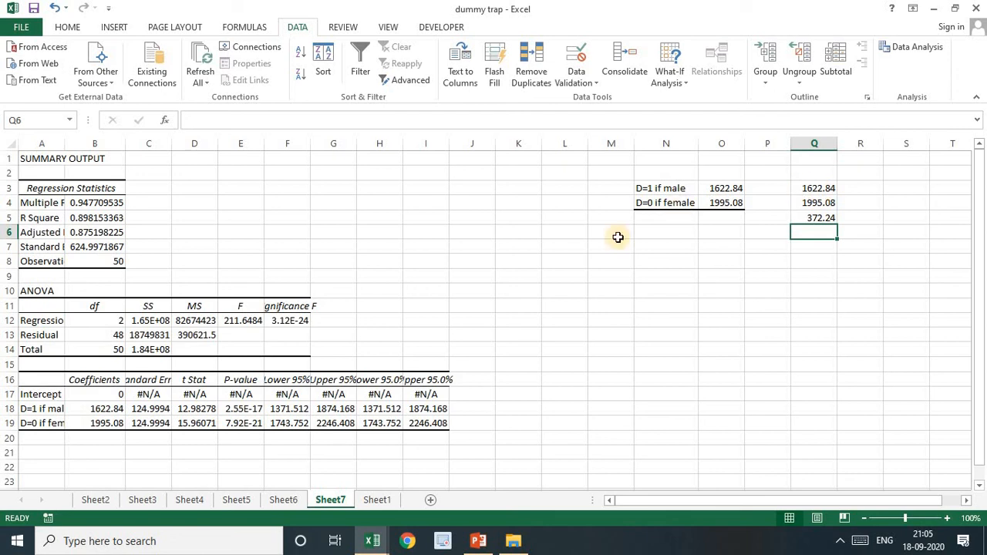
Step: Switch to PowerPoint, start the slide show from slide 19, advance to the Dummy Variable Trap slide, and activate the Pen for annotation
click(480, 542)
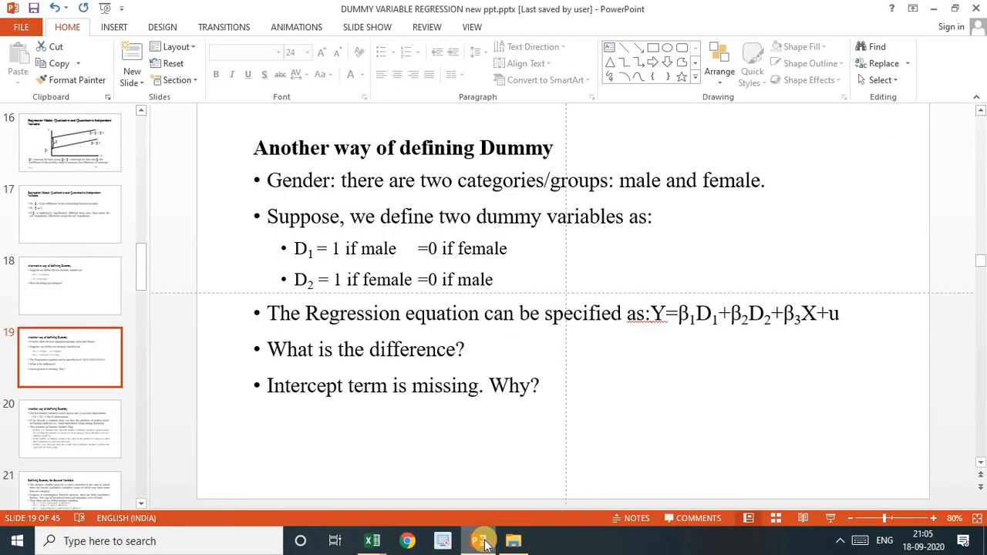
click(830, 518)
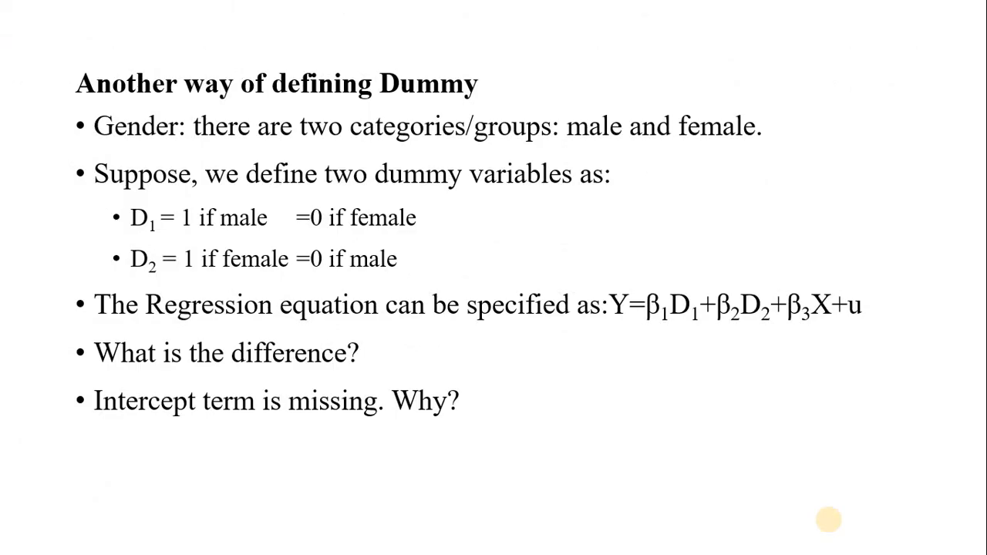
click(829, 519)
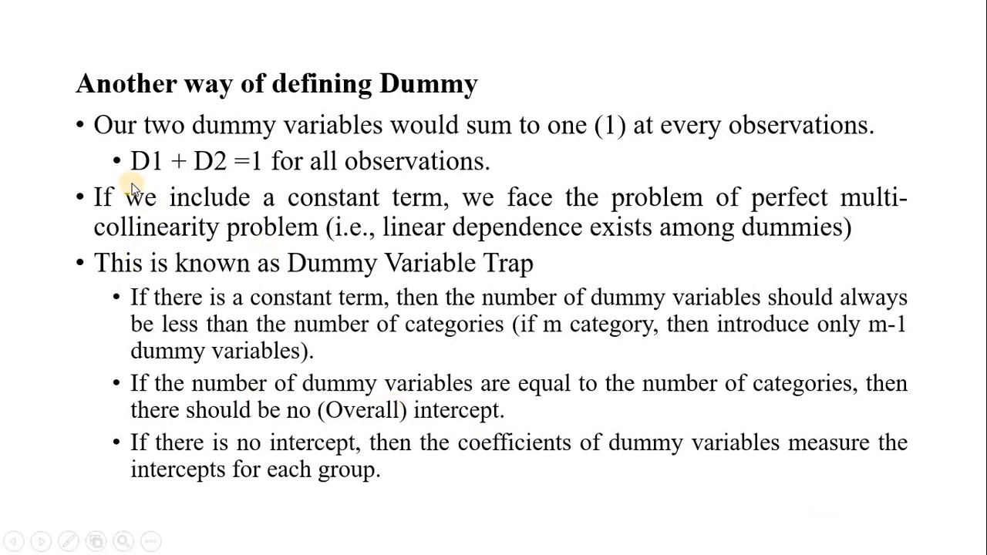
click(71, 542)
click(46, 427)
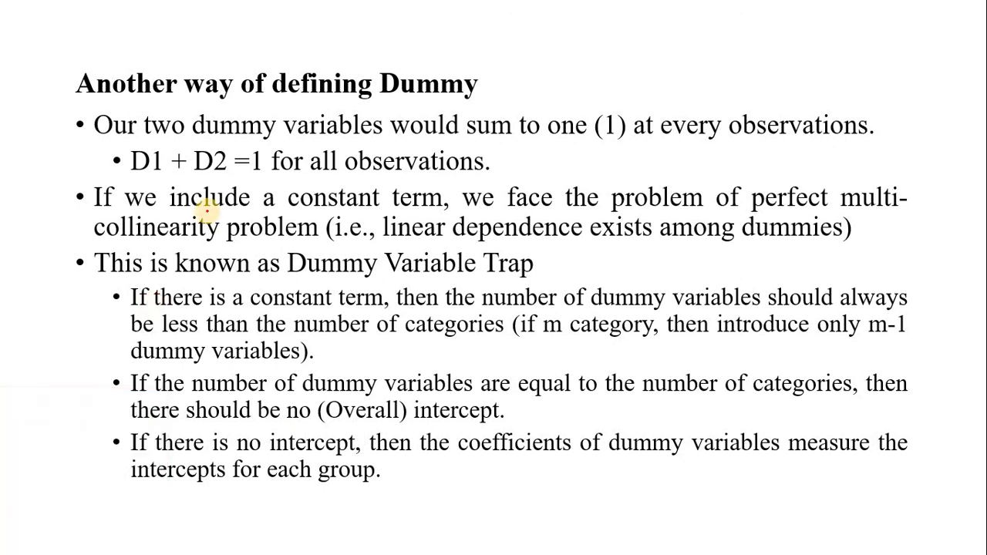